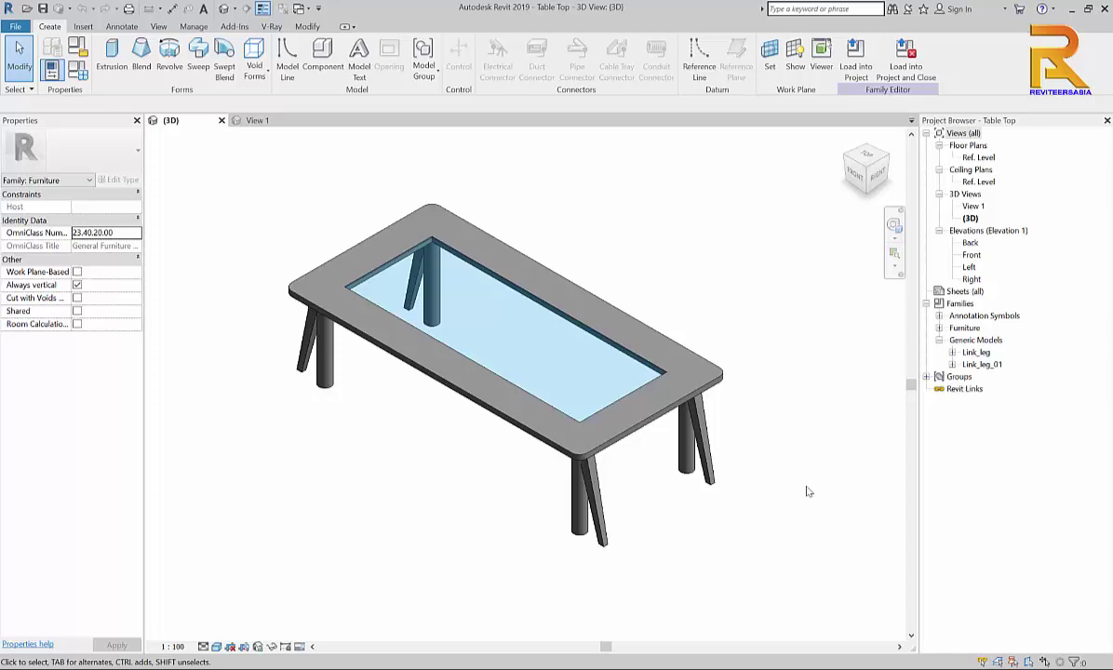
# Switch to the M_Chair-Stacking family's 3D View 1 and bring up the File menu
pyautogui.click(256, 119)
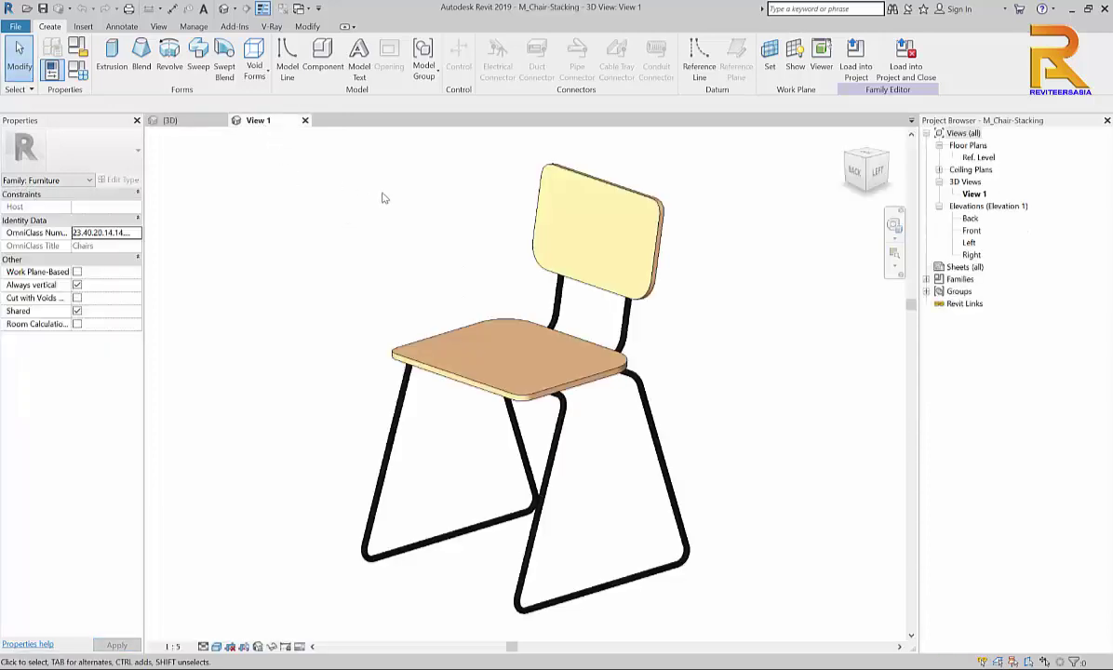
pyautogui.click(13, 29)
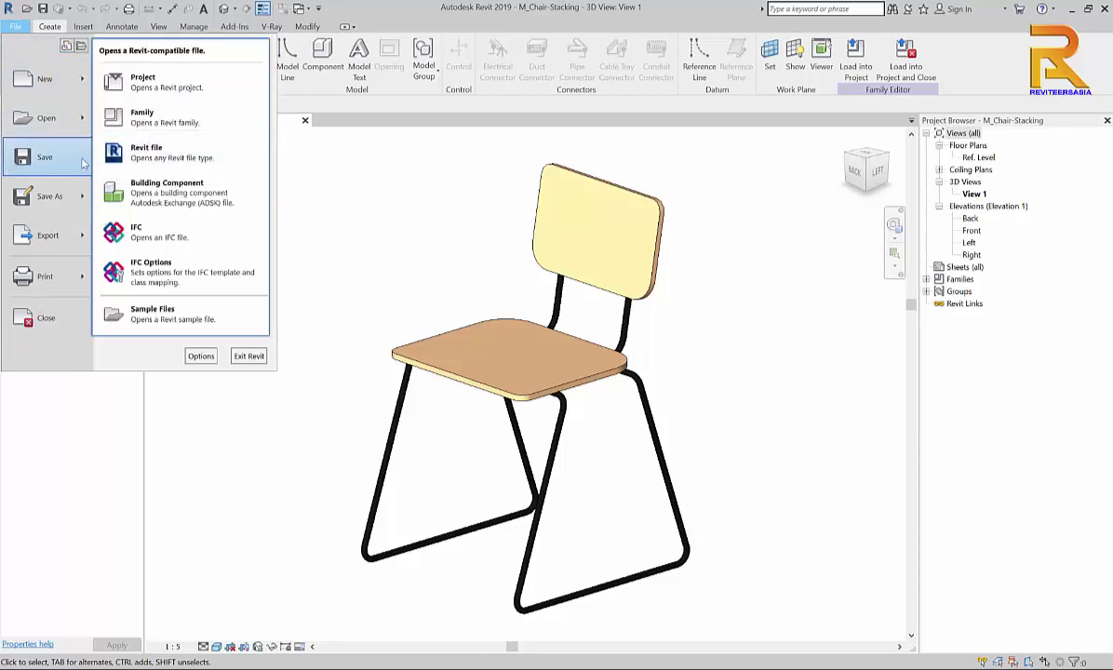
# Create new family Family3 from the Metric Generic Model line based.rft template
pyautogui.click(155, 120)
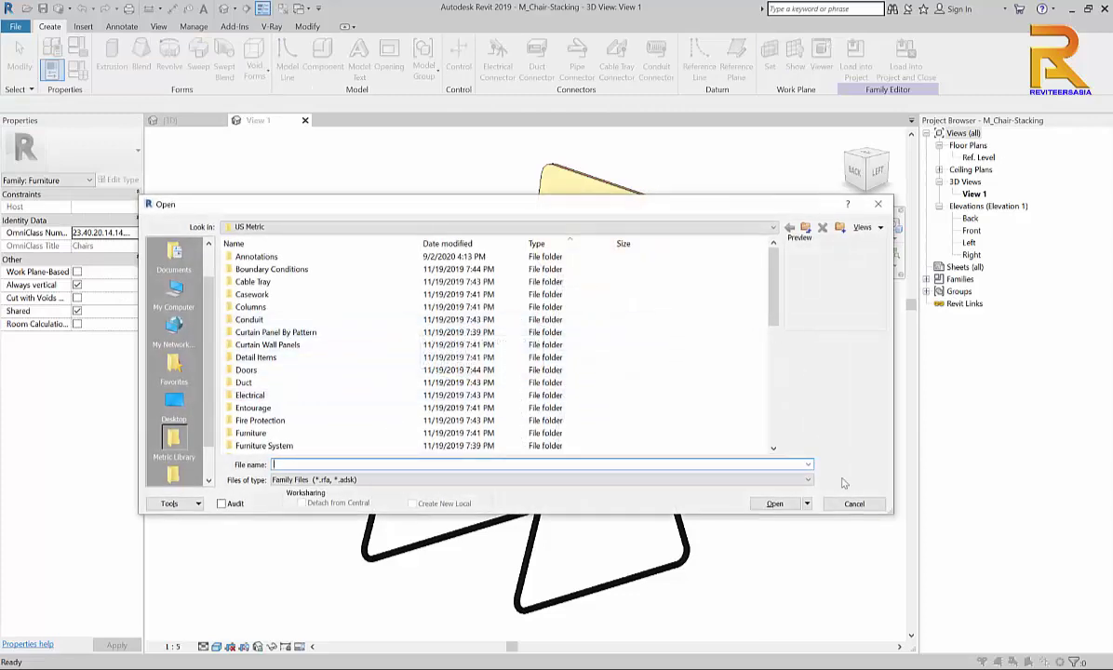
pyautogui.click(848, 504)
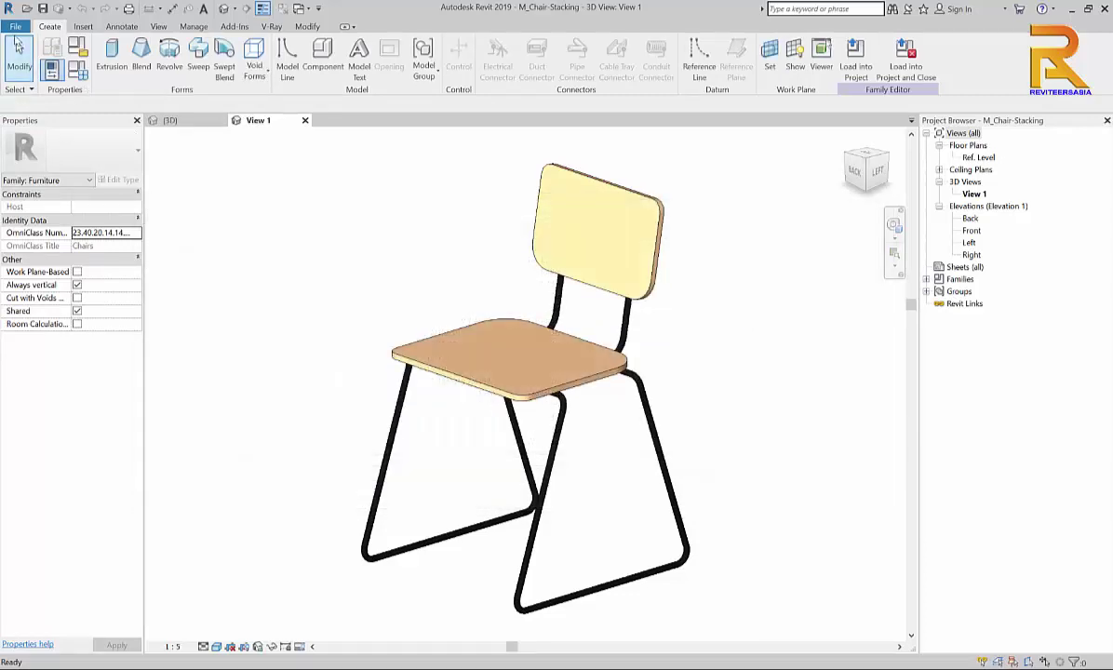
pyautogui.click(15, 26)
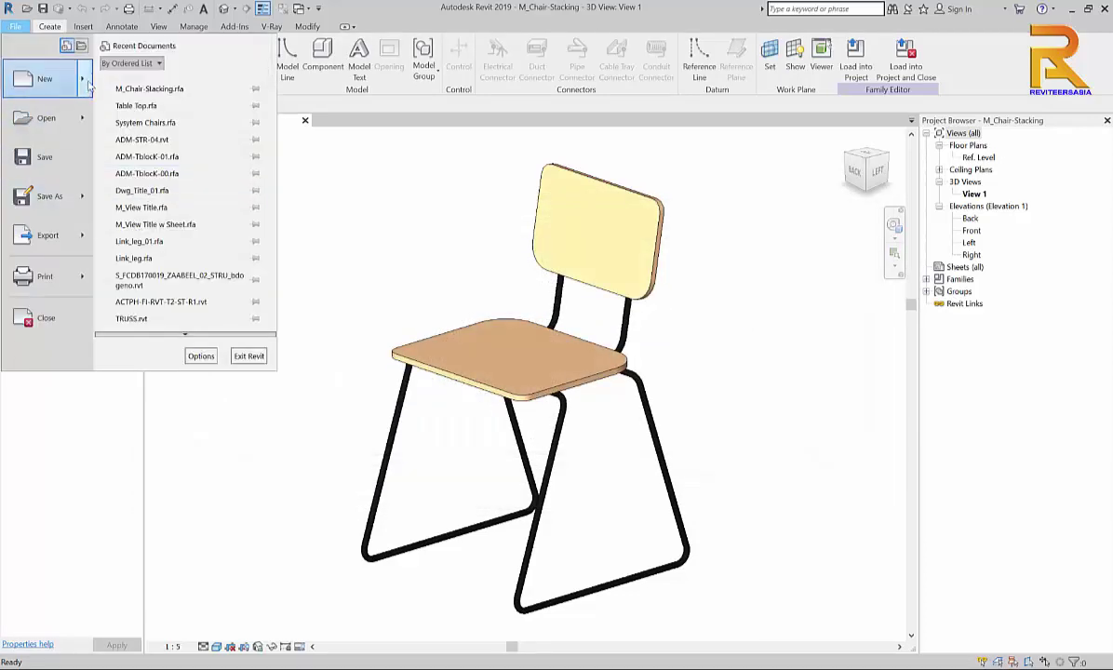
pyautogui.moveTo(91, 85)
pyautogui.click(128, 130)
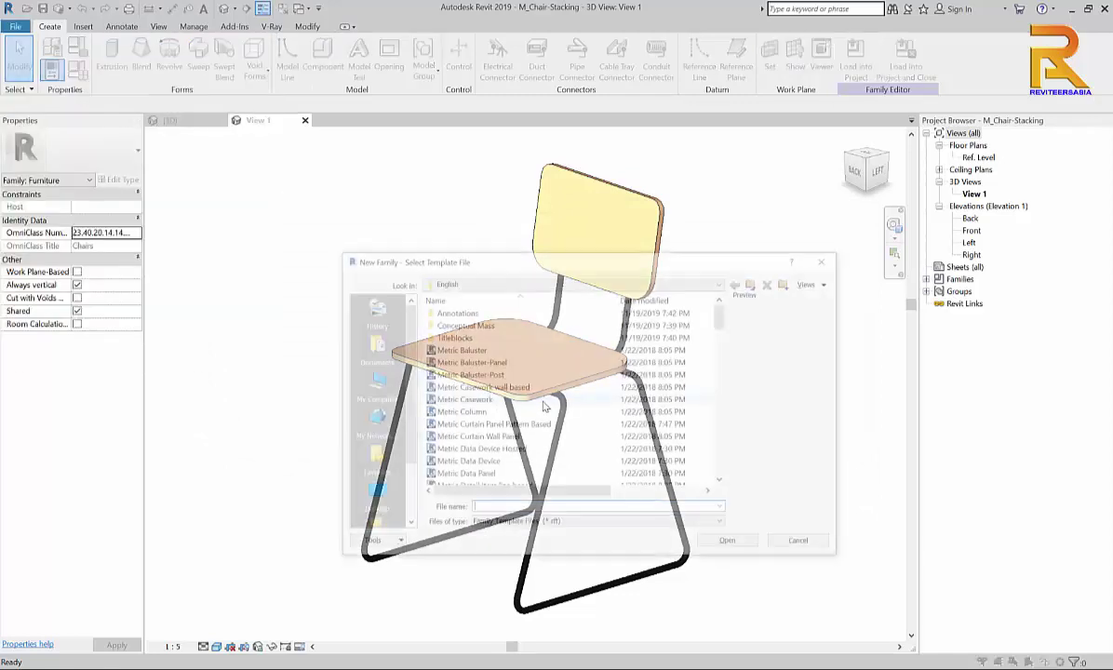
pyautogui.scroll(-9, 545, 407)
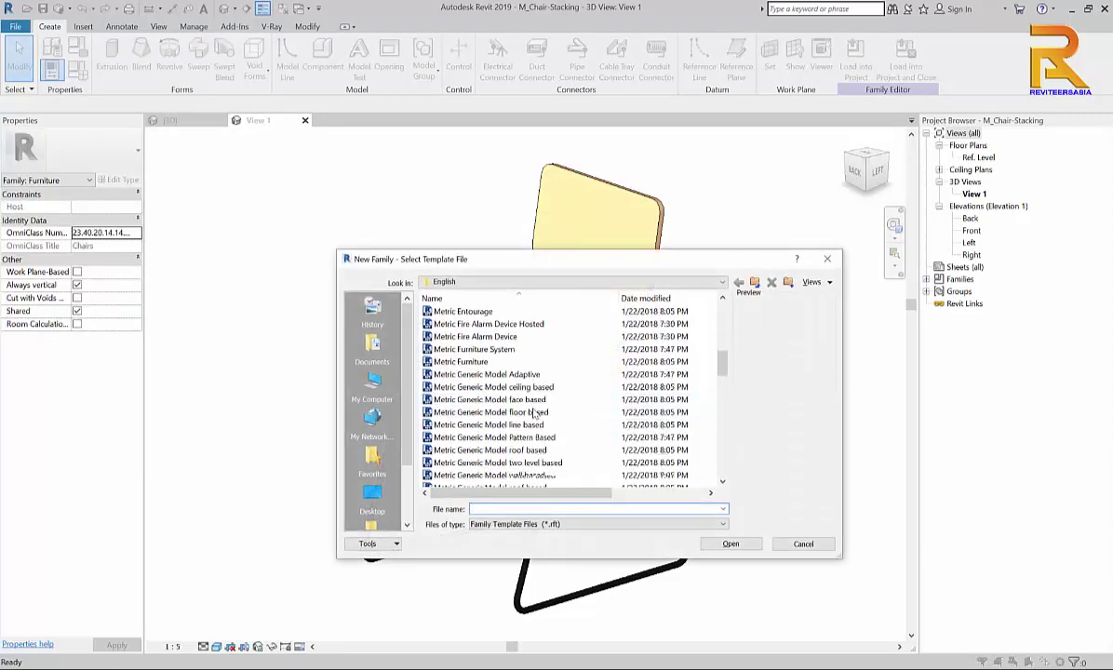
pyautogui.scroll(-1, 535, 413)
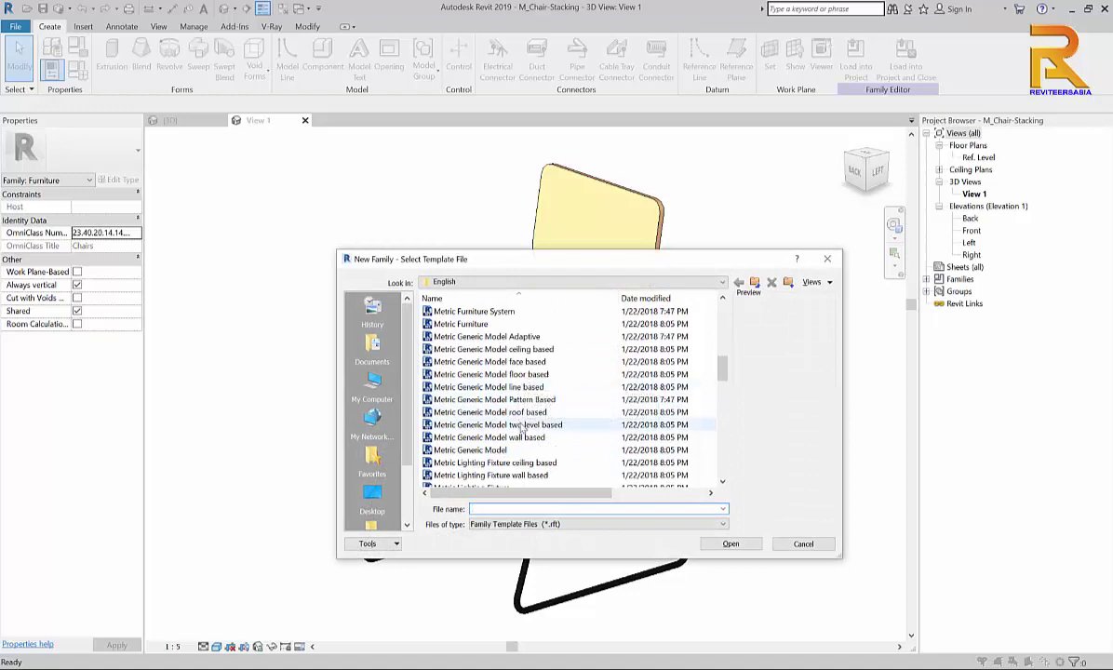
pyautogui.click(508, 386)
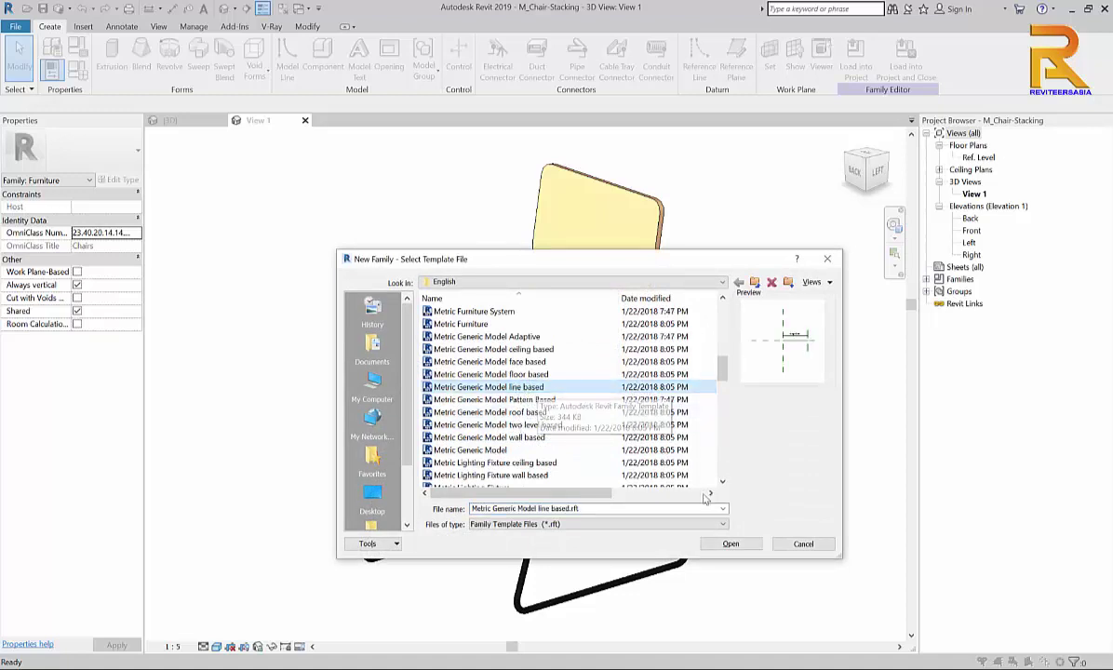
pyautogui.click(730, 545)
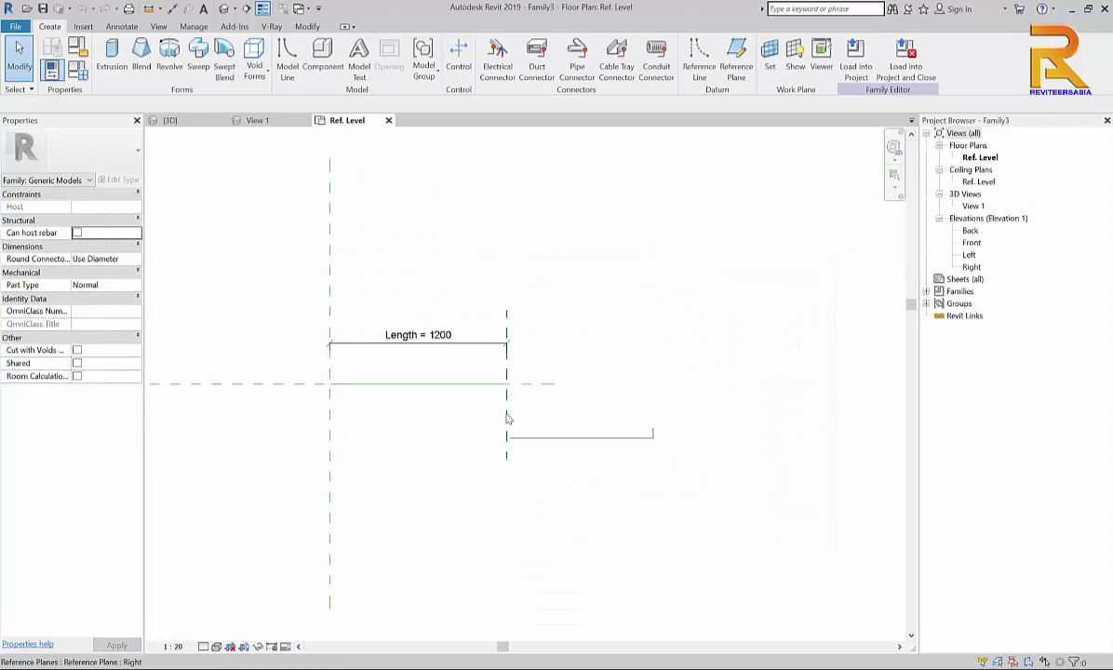
# Move the right reference plane outward and set the Length dimension to 2500
pyautogui.click(506, 419)
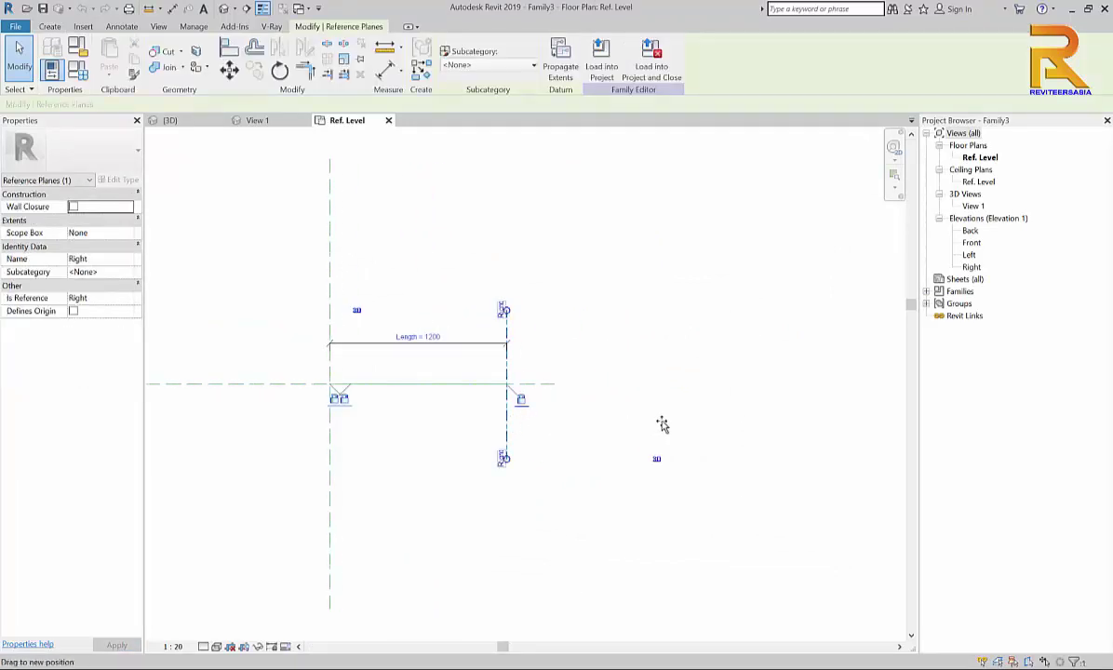
pyautogui.moveTo(508, 423); pyautogui.dragTo(662, 424)
pyautogui.click(517, 343)
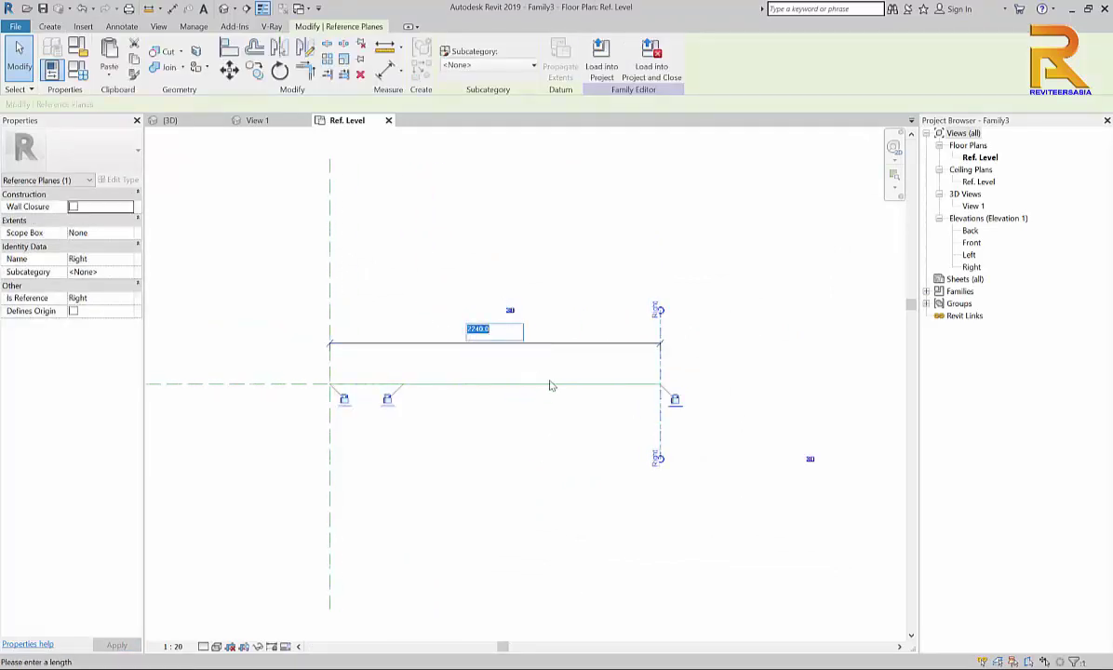
pyautogui.press('BackSpace')
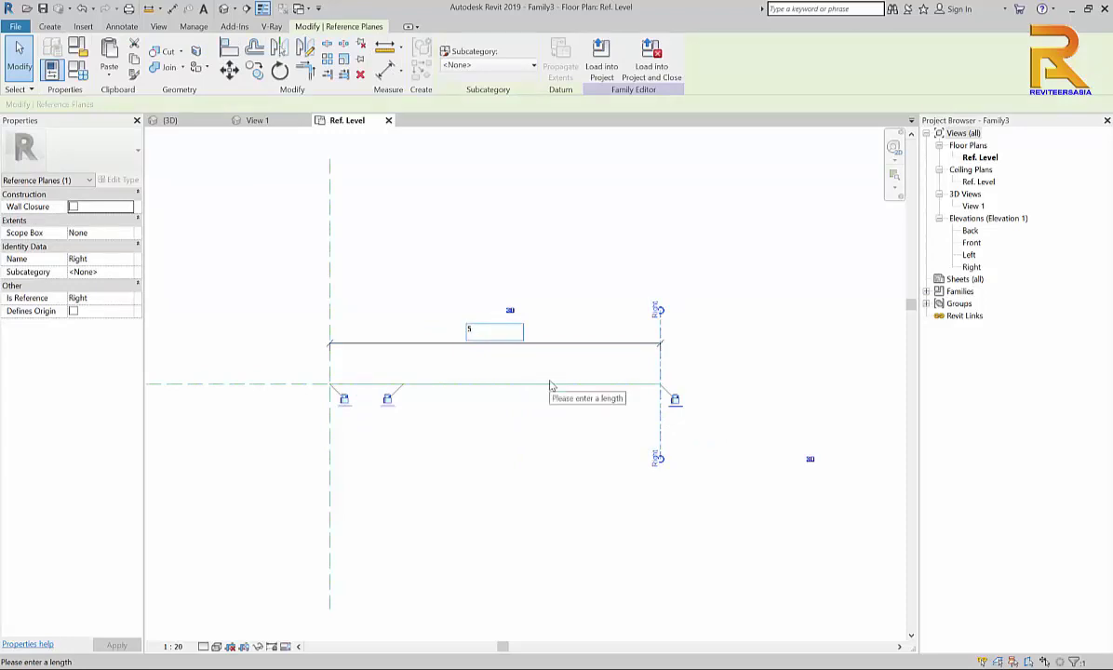
pyautogui.press('Return')
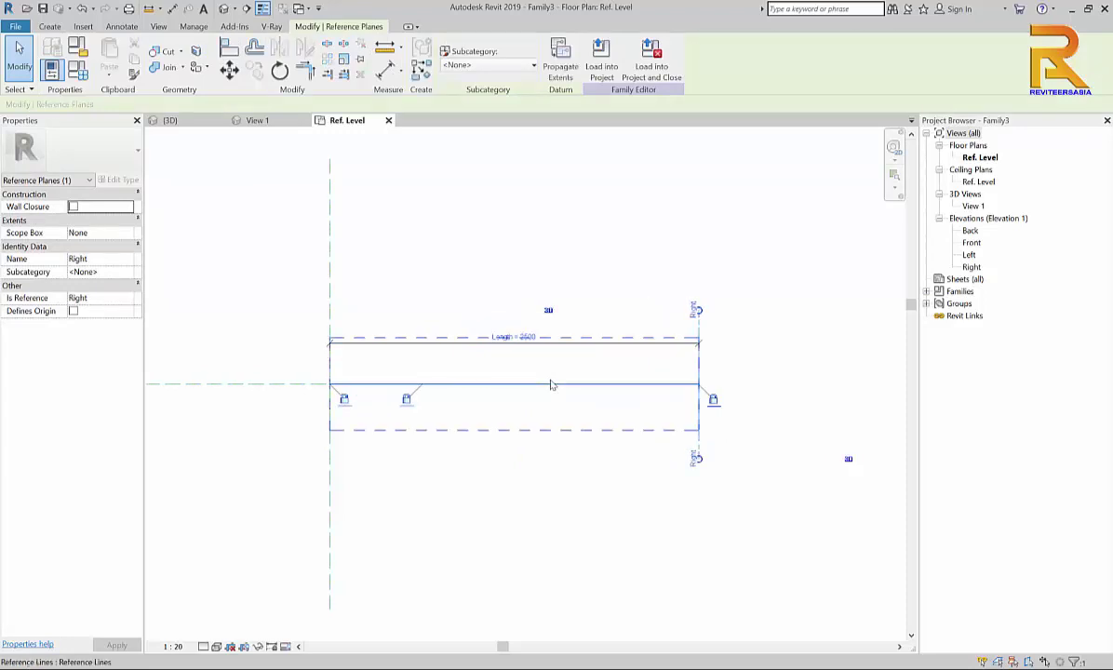
pyautogui.click(515, 260)
pyautogui.scroll(-2, 514, 265)
pyautogui.moveTo(514, 268); pyautogui.dragTo(687, 447, button='middle')
pyautogui.click(672, 437)
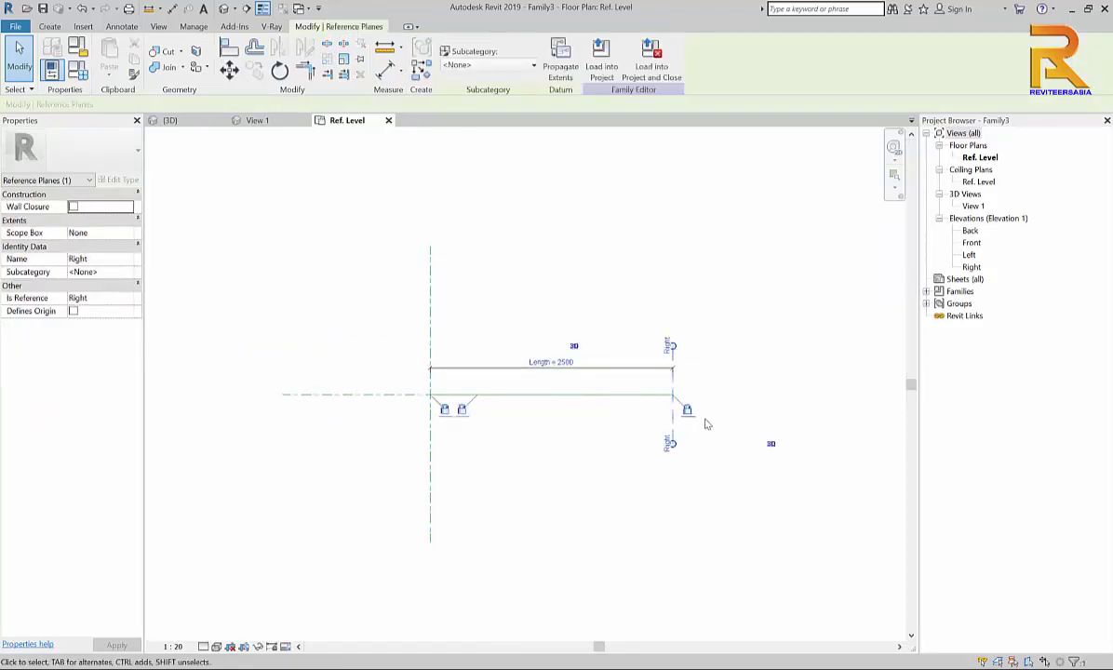
pyautogui.click(726, 447)
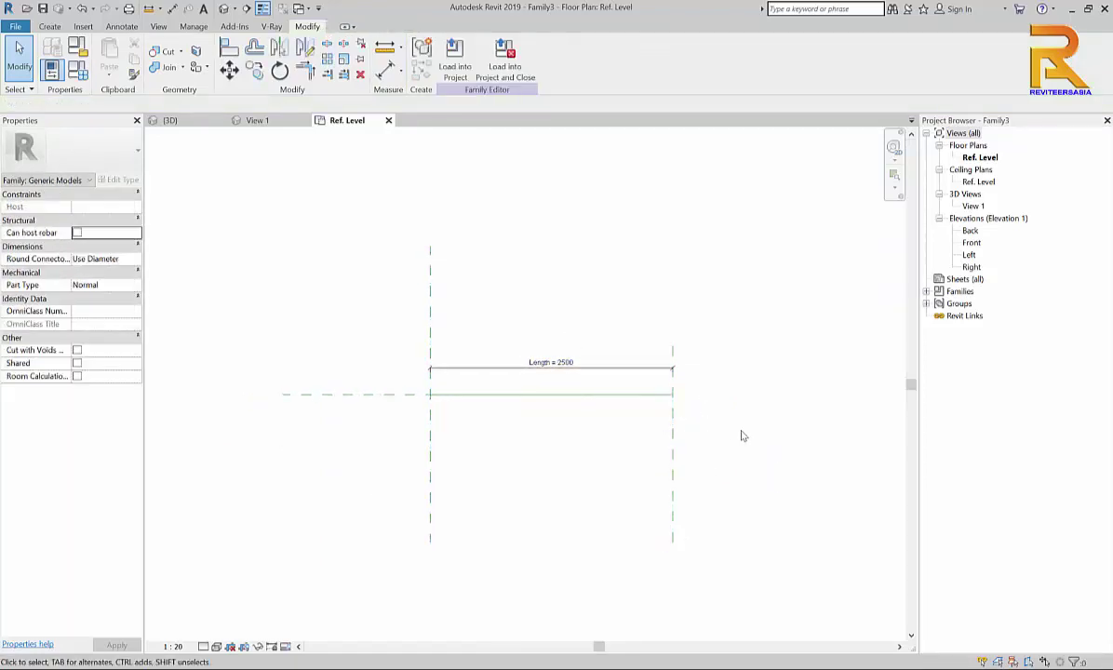
# Load the M_Chair-Stacking family into Family3
pyautogui.click(259, 120)
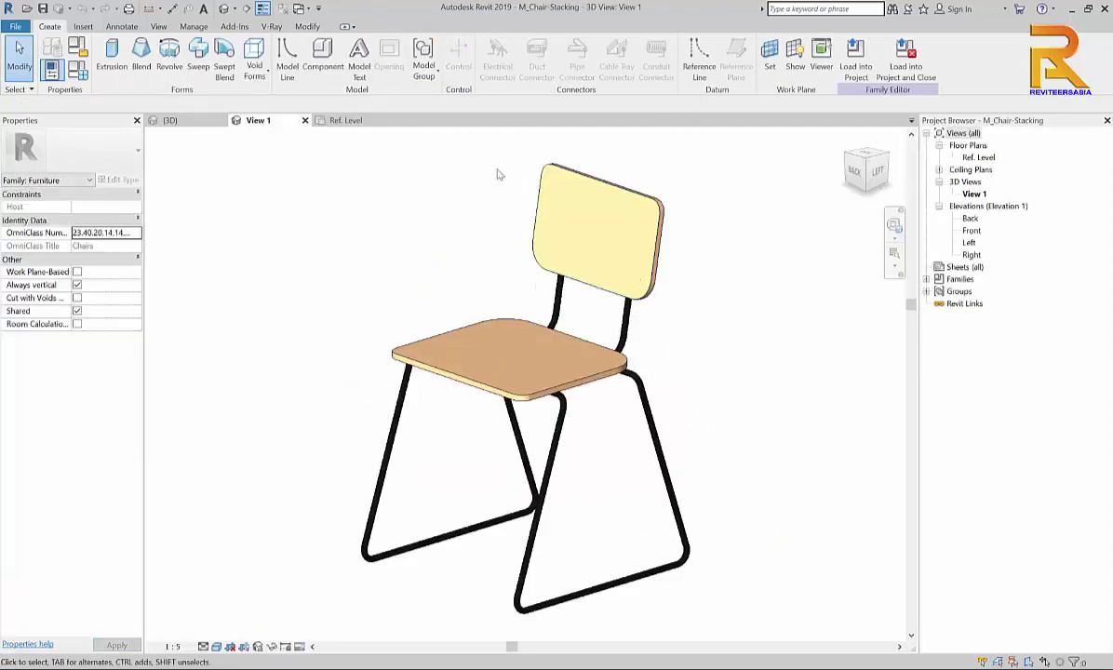
pyautogui.click(855, 56)
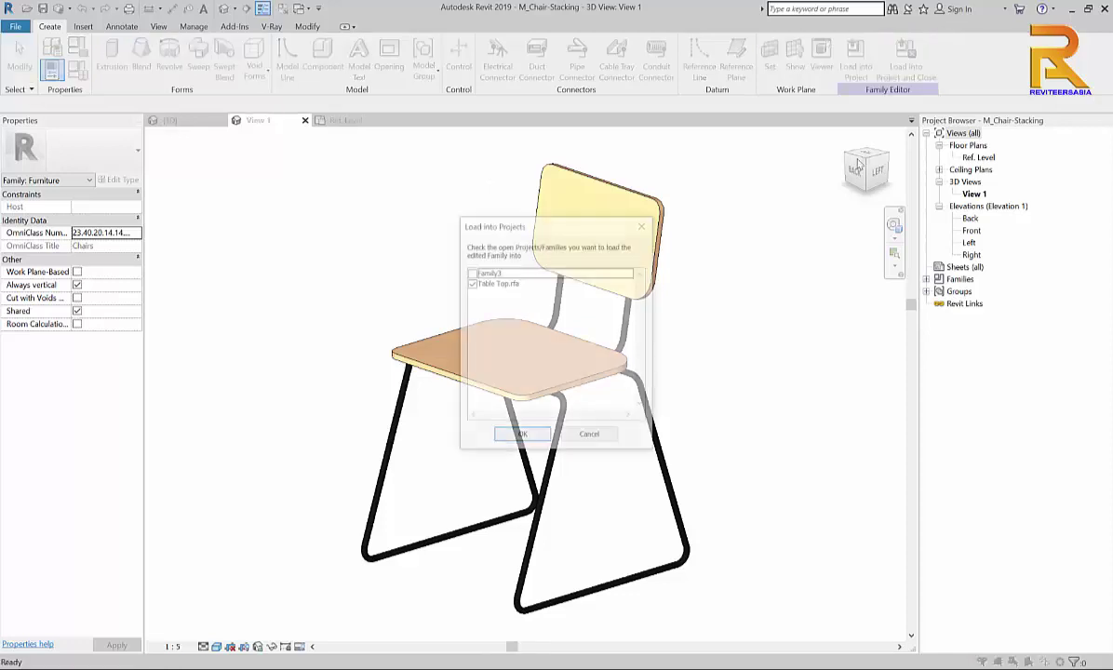
pyautogui.click(471, 283)
pyautogui.click(522, 435)
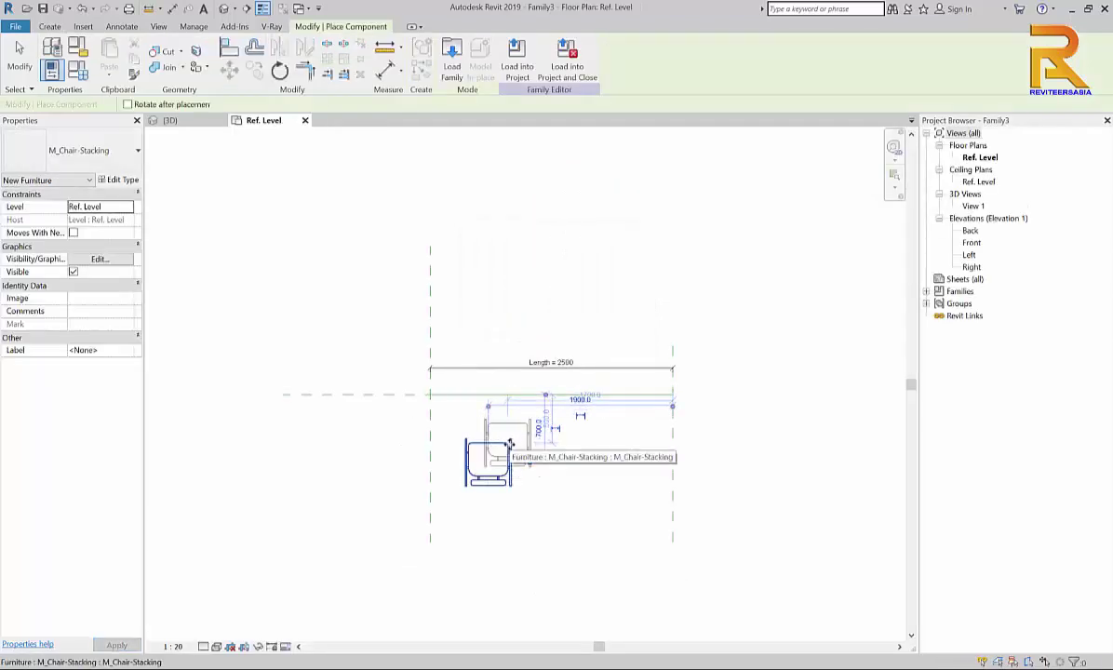
# Place one stacking chair below the reference line near its left end
pyautogui.click(514, 456)
pyautogui.press('Escape')
pyautogui.scroll(2, 520, 419)
pyautogui.moveTo(519, 419); pyautogui.dragTo(492, 465, button='middle')
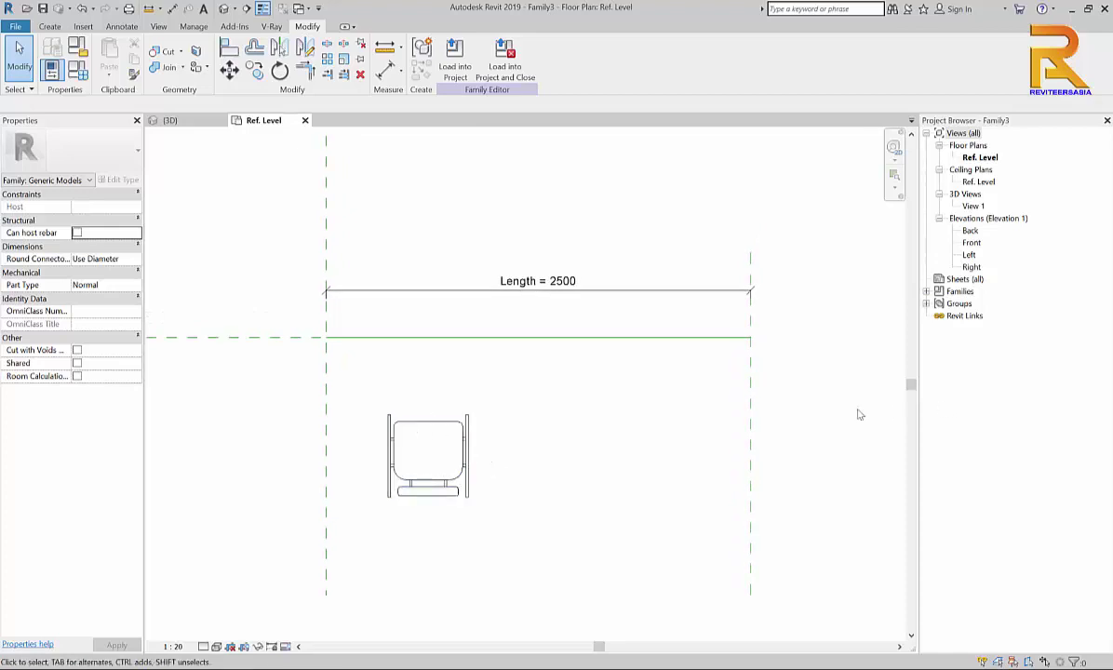
pyautogui.moveTo(633, 421); pyautogui.dragTo(692, 409, button='middle')
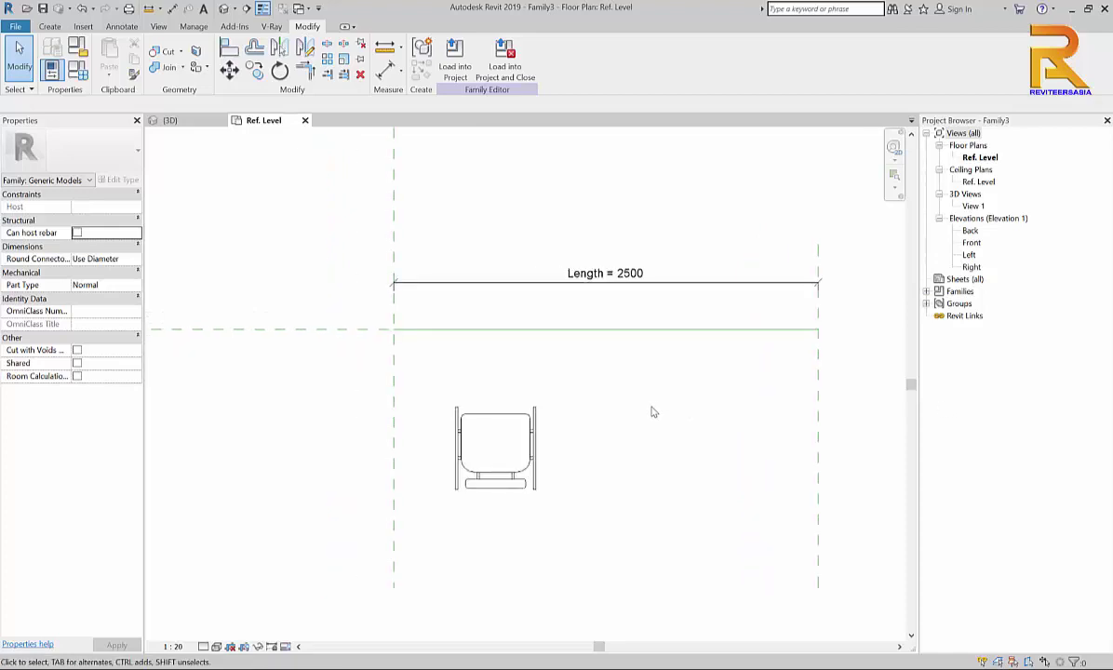
pyautogui.moveTo(622, 380); pyautogui.dragTo(559, 391, button='middle')
# Draw two vertical reference planes inset from the left and right ends
pyautogui.click(49, 27)
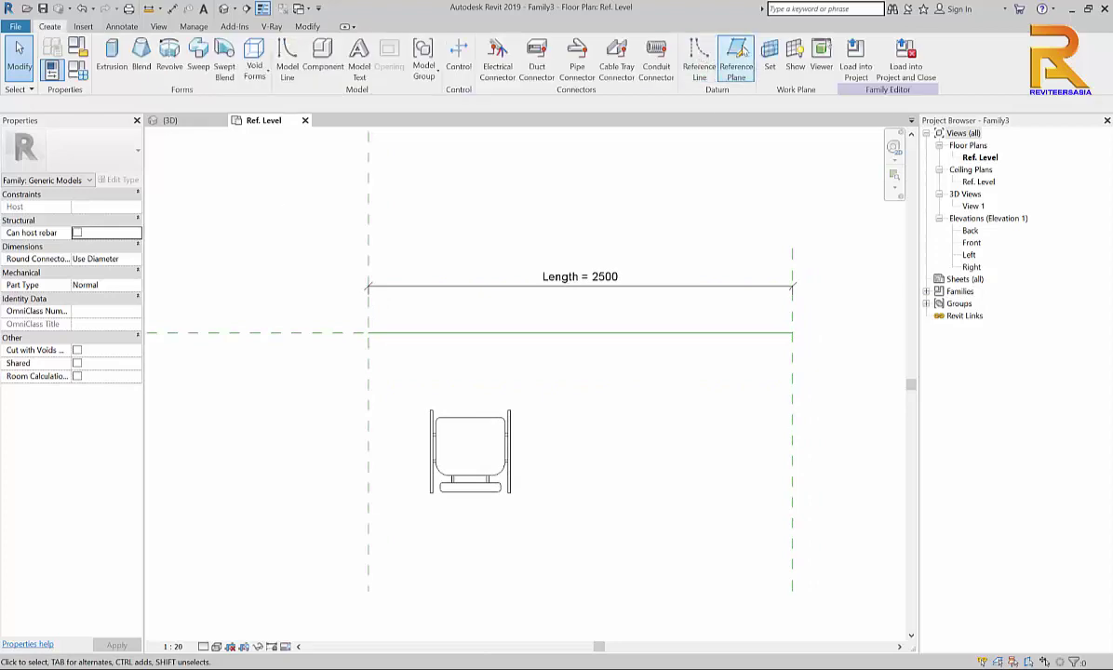
pyautogui.click(741, 51)
pyautogui.click(415, 238)
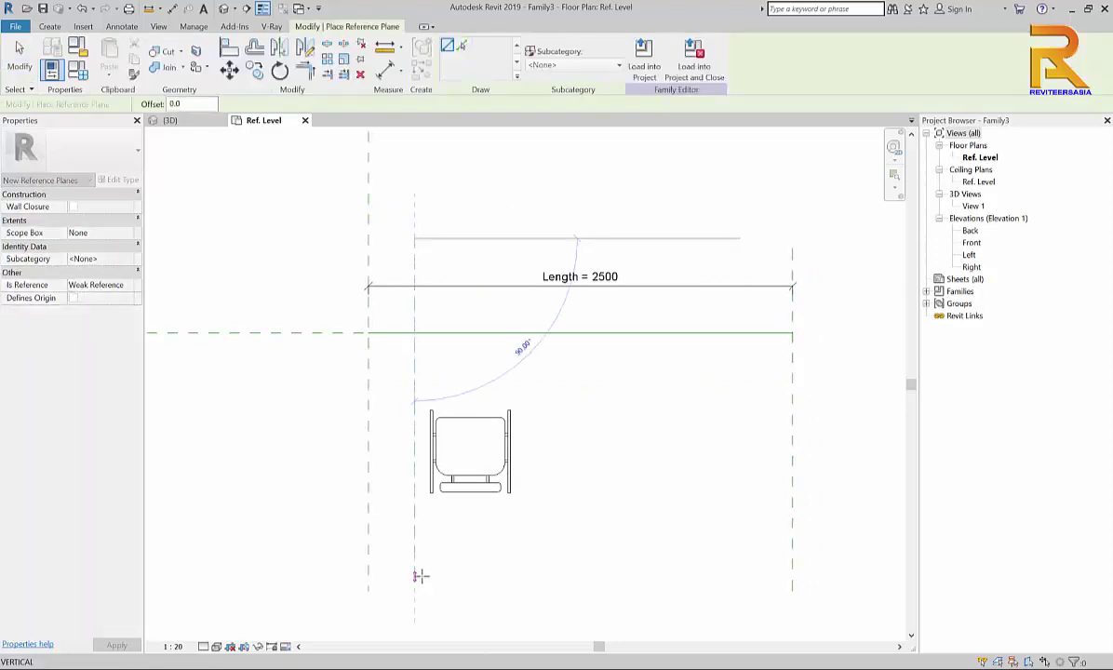
pyautogui.click(417, 589)
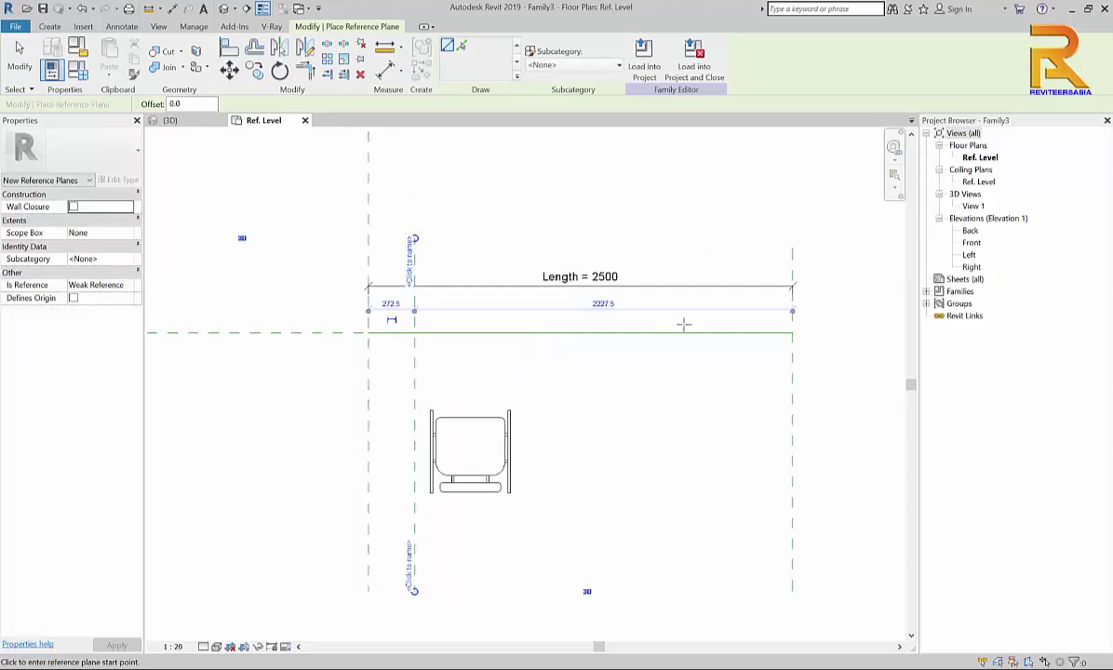
pyautogui.click(750, 240)
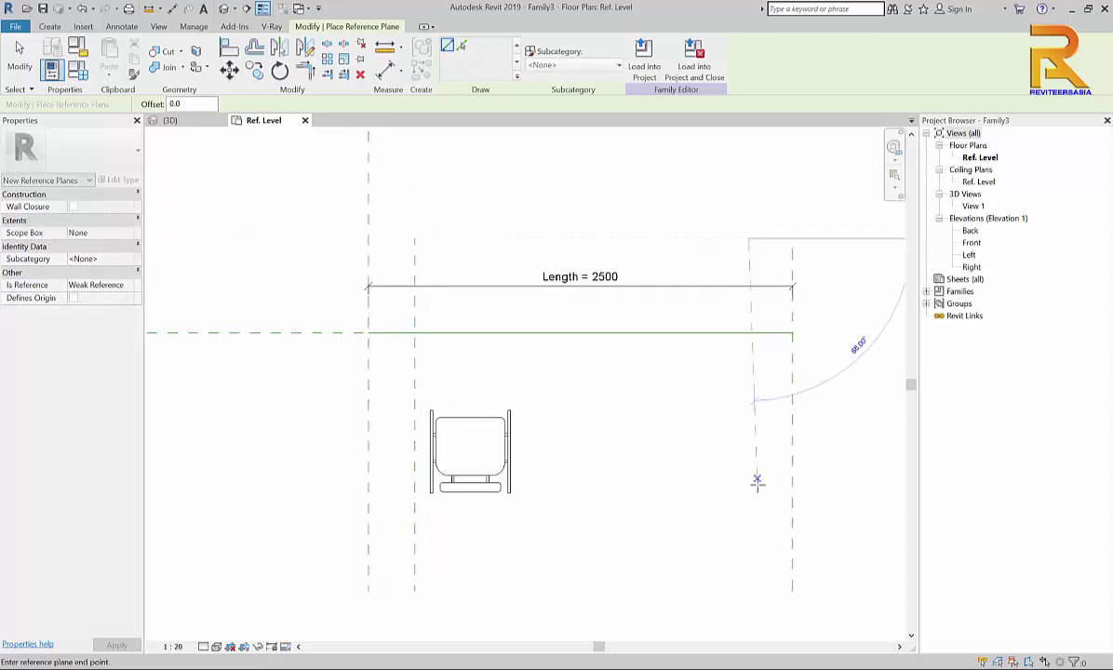
pyautogui.click(751, 590)
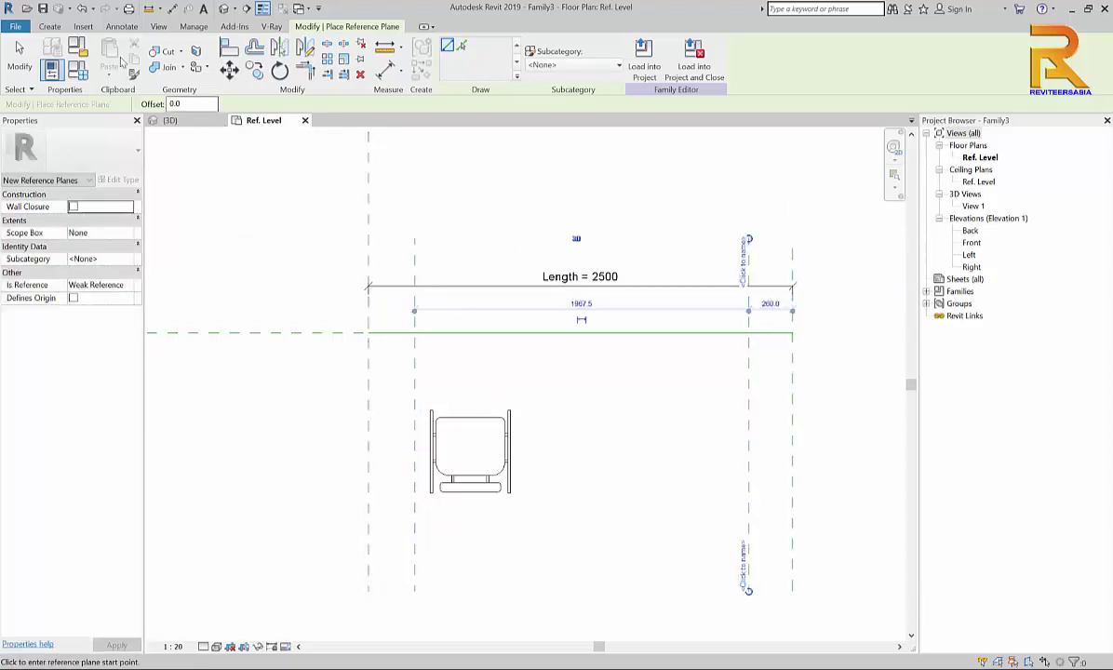
# Add aligned dimensions to the inset planes: 272 on the left, 260 on the right
pyautogui.click(122, 26)
pyautogui.click(54, 54)
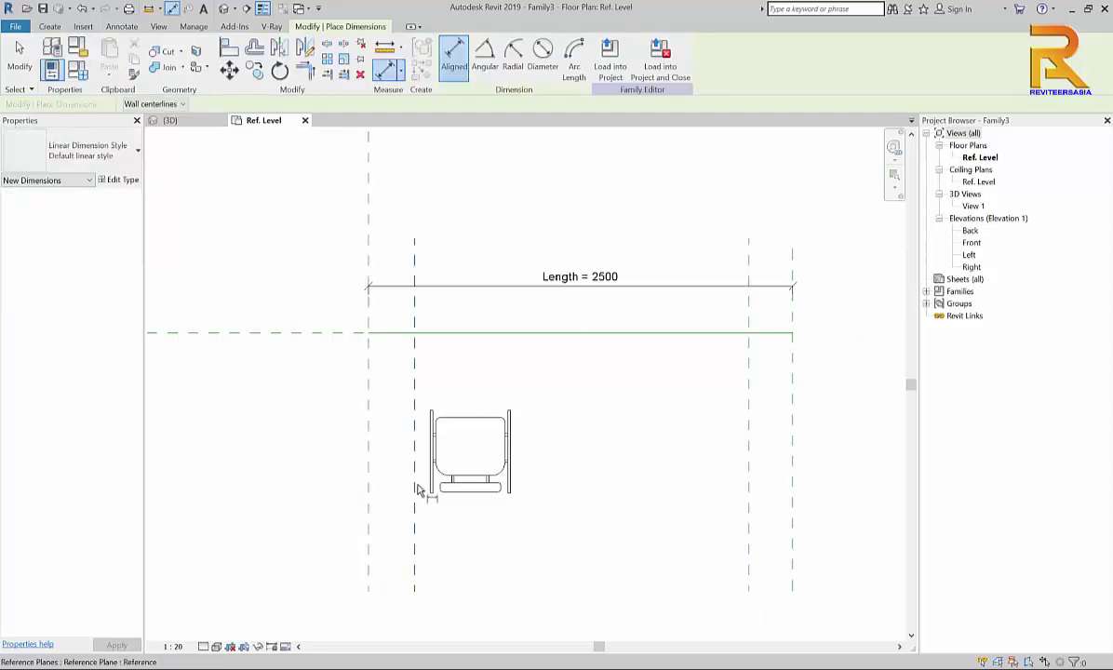
pyautogui.click(369, 554)
pyautogui.click(416, 561)
pyautogui.click(421, 602)
pyautogui.click(749, 578)
pyautogui.click(793, 582)
pyautogui.click(819, 605)
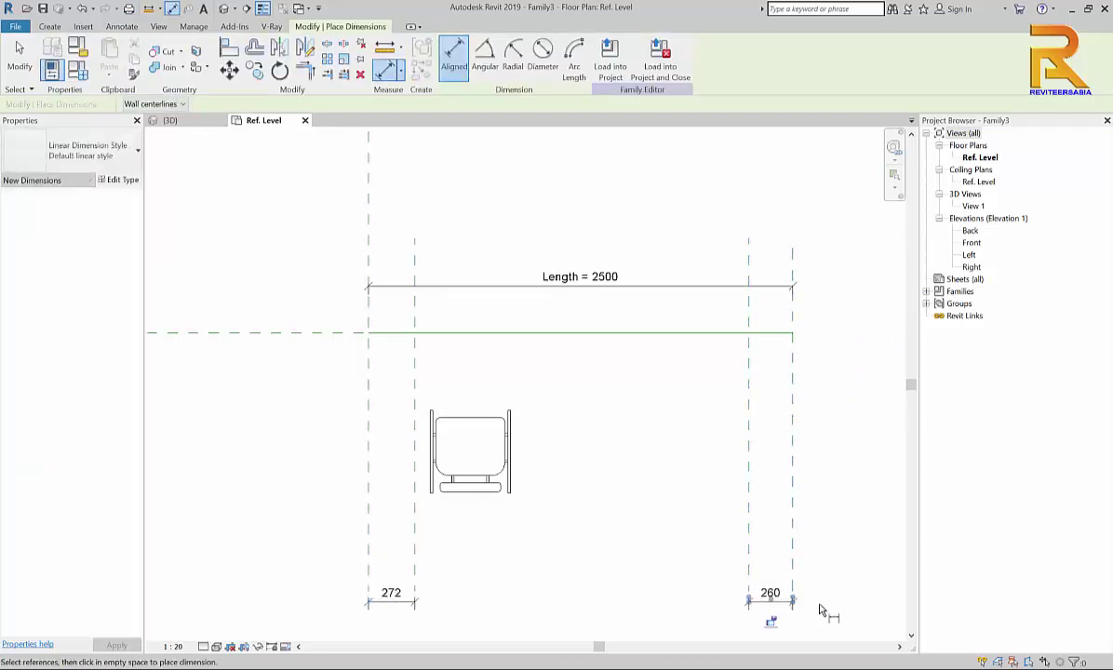
pyautogui.press('Escape')
pyautogui.press('Escape')
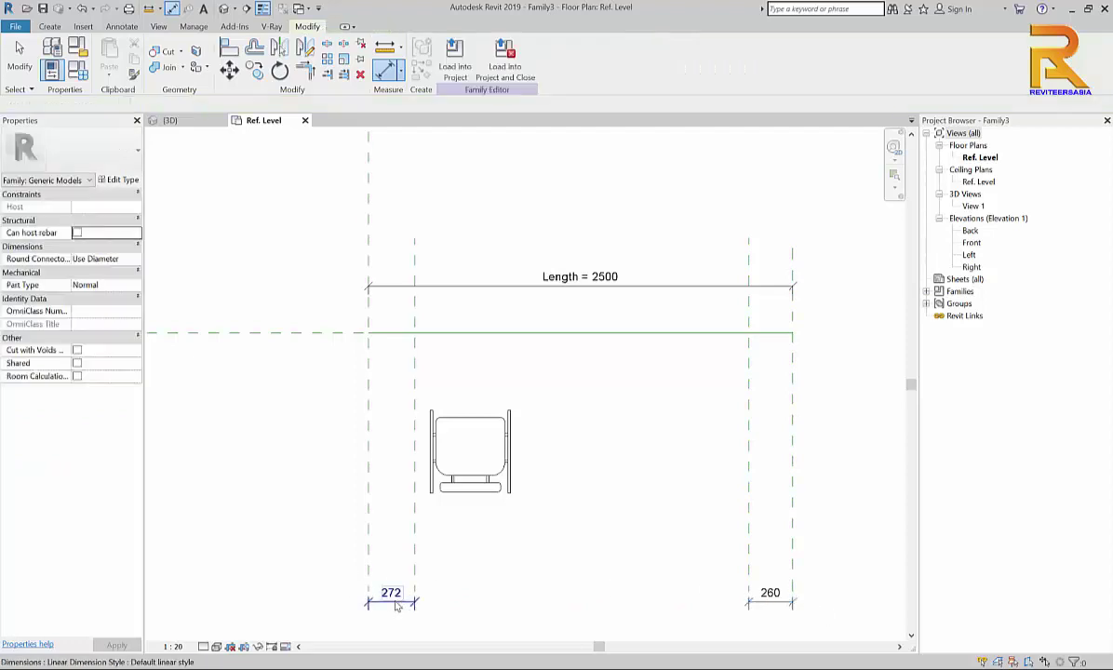
# Label the 272 dimension with a new instance parameter named Chair Offset
pyautogui.click(410, 602)
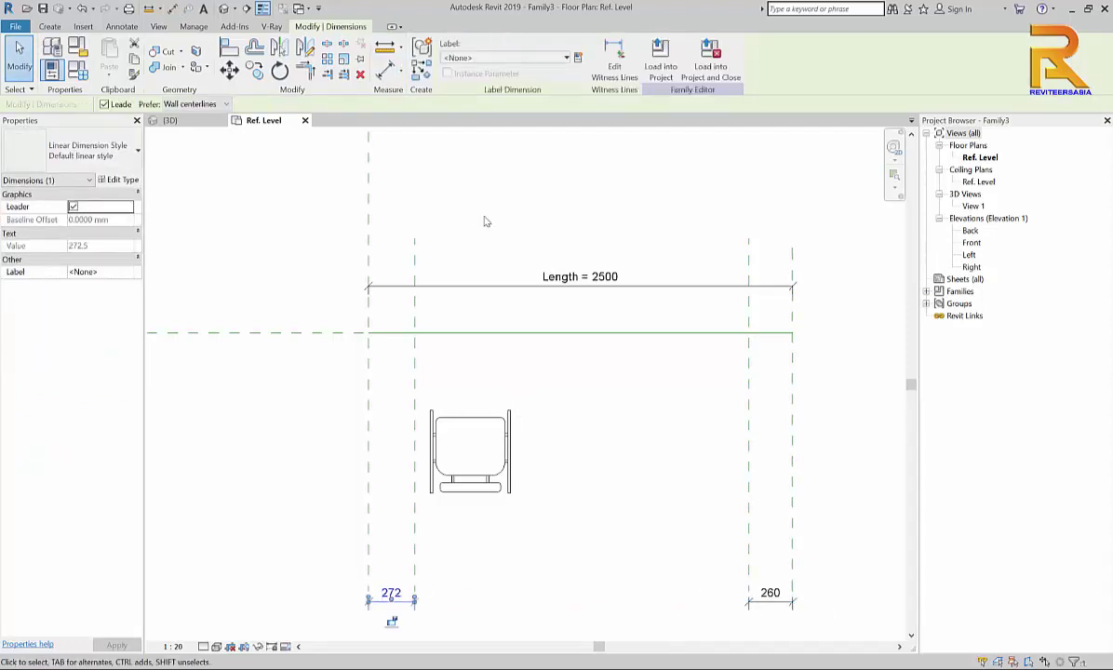
pyautogui.click(577, 57)
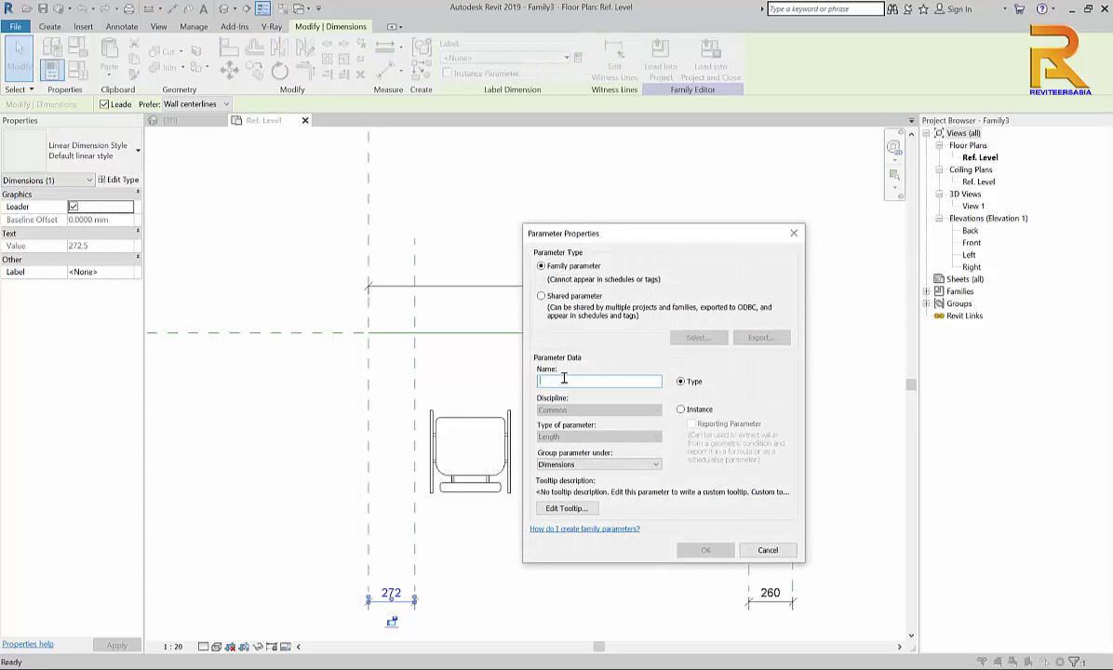
pyautogui.write('d')
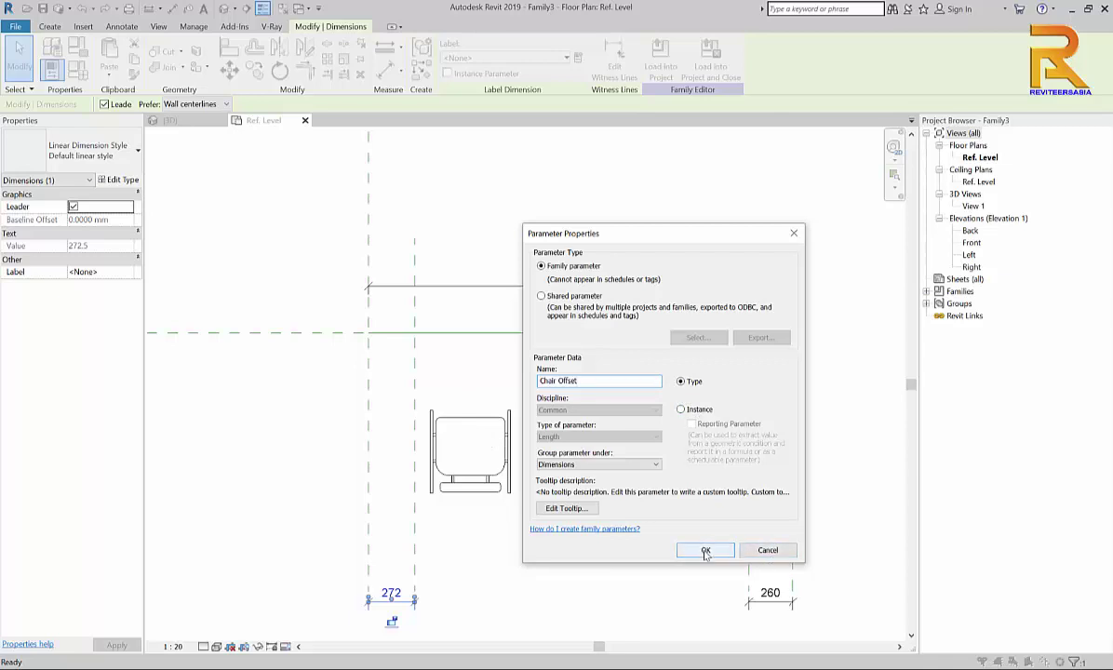
pyautogui.click(682, 409)
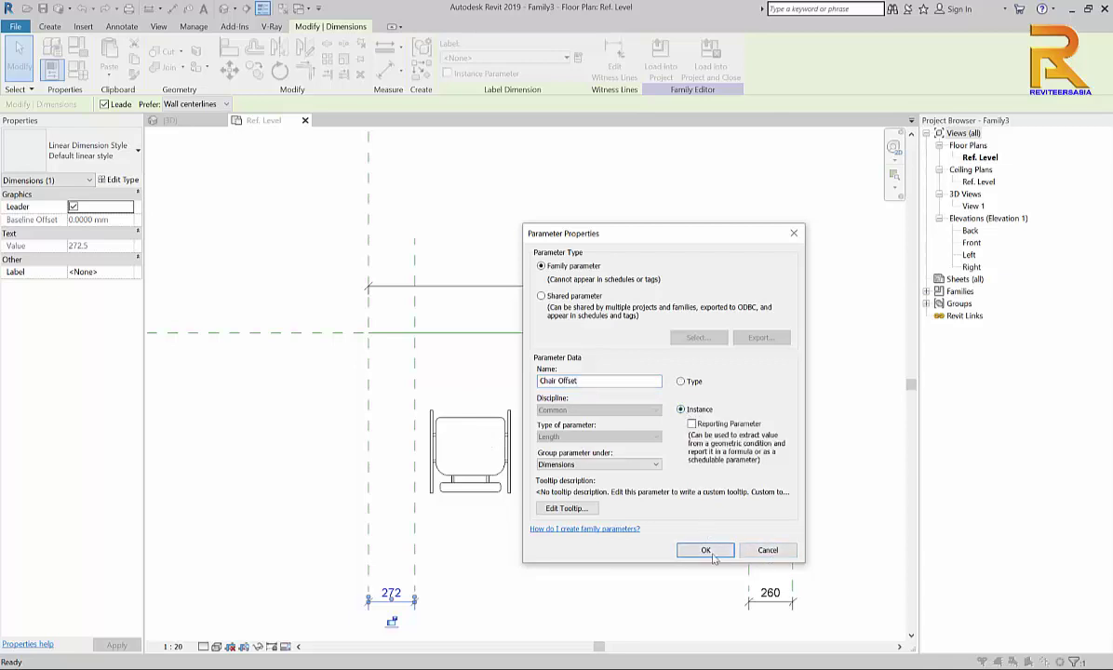
pyautogui.click(705, 550)
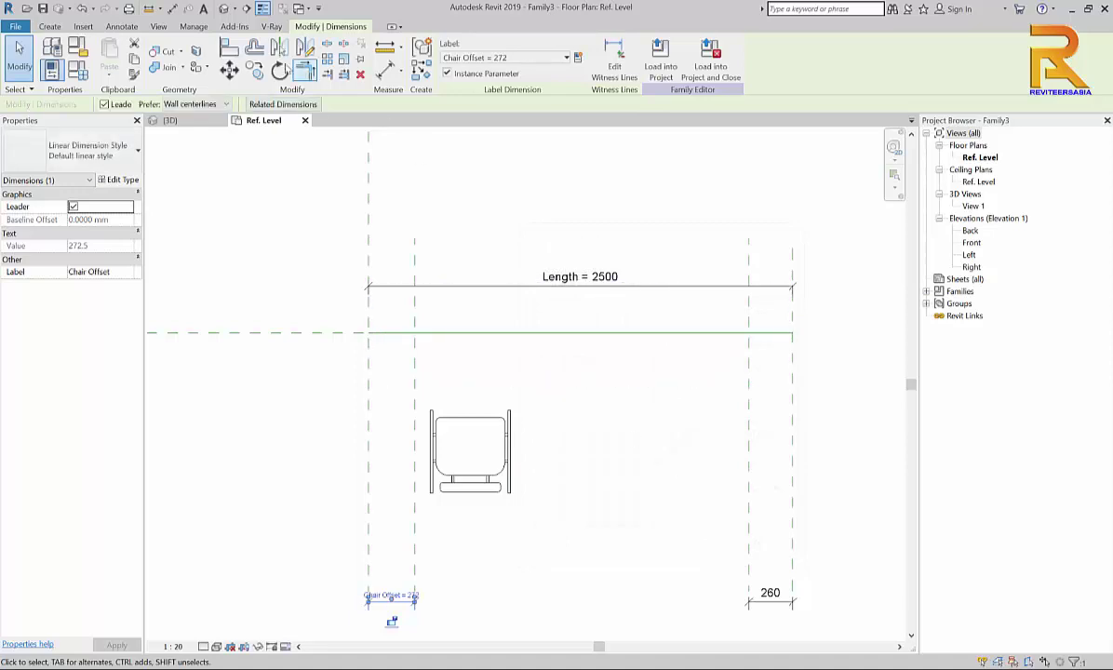
# Align the chair's centre to the inner left plane and the horizontal centre plane
pyautogui.click(229, 48)
pyautogui.click(415, 391)
pyautogui.click(471, 446)
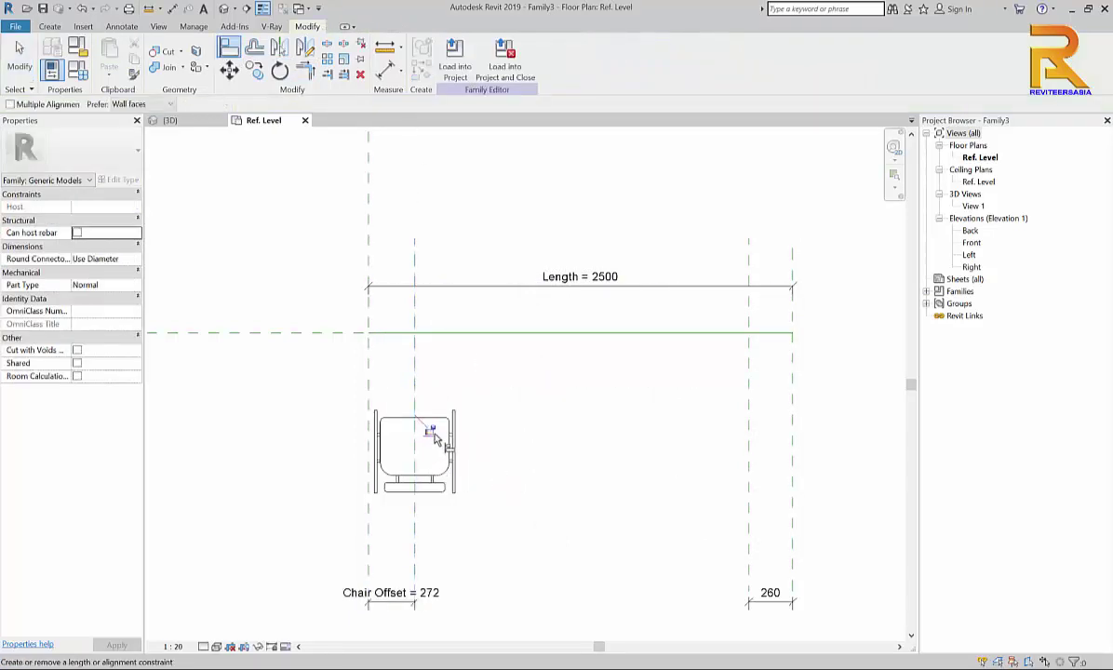
pyautogui.click(269, 339)
pyautogui.click(435, 454)
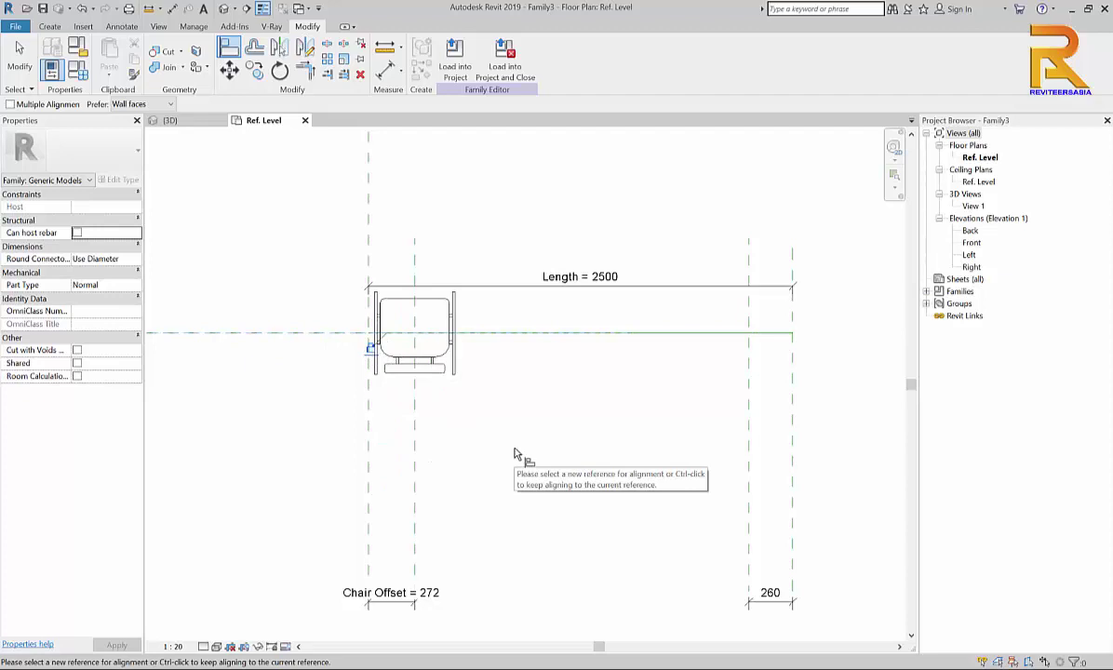
pyautogui.press('Escape')
pyautogui.press('Escape')
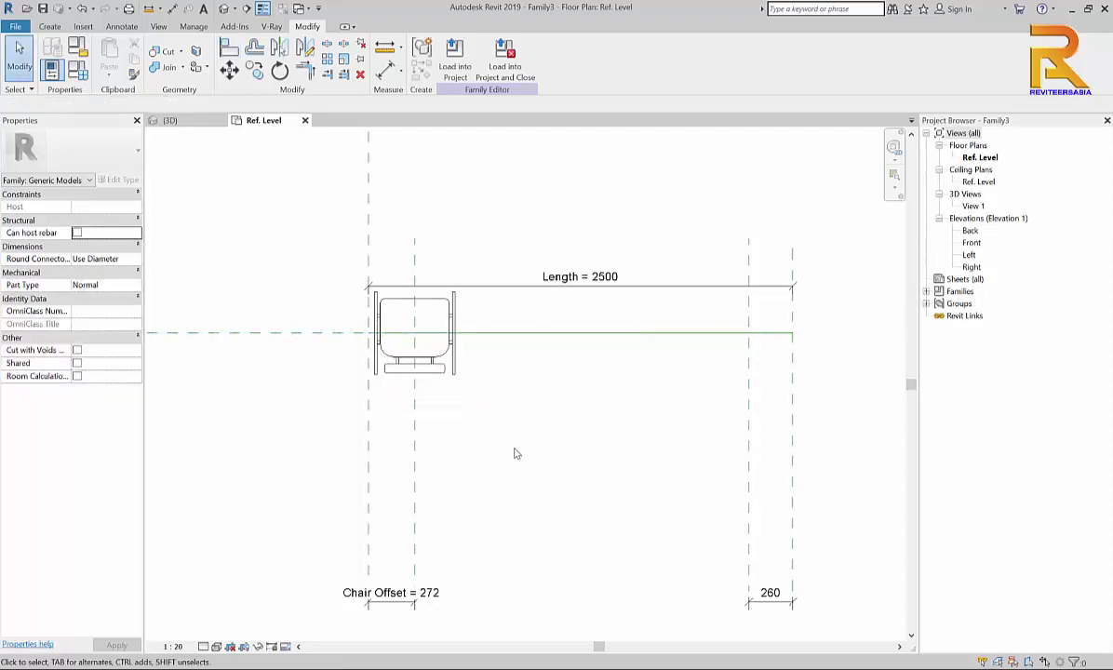
pyautogui.click(459, 373)
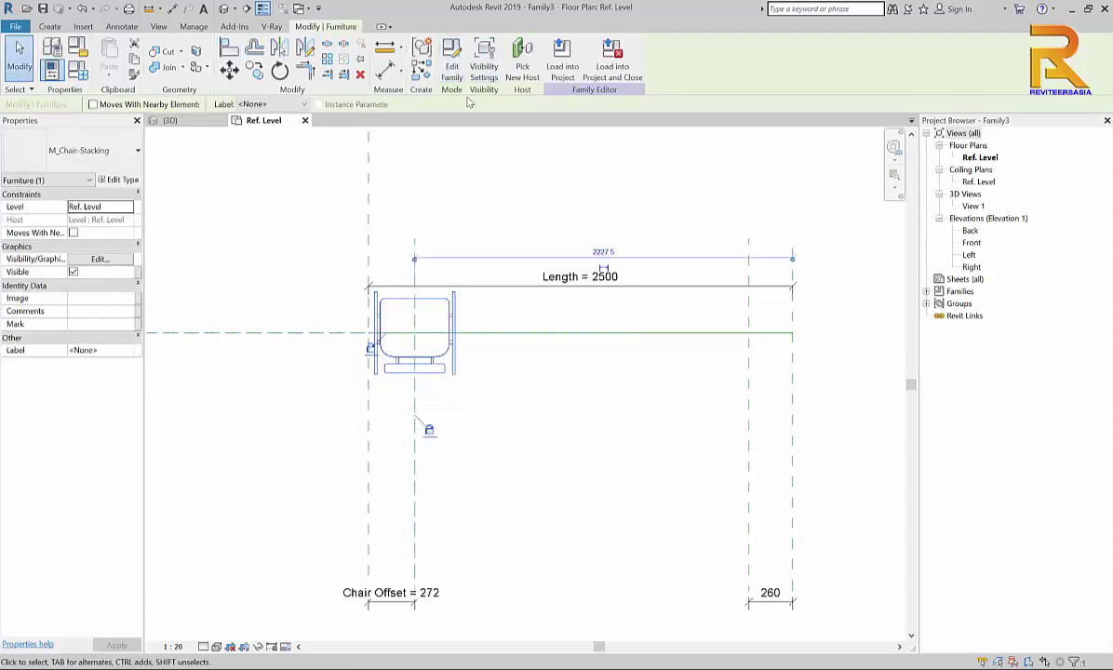
# Array the chair into a 2-item group, placing the copy to the right
pyautogui.click(327, 59)
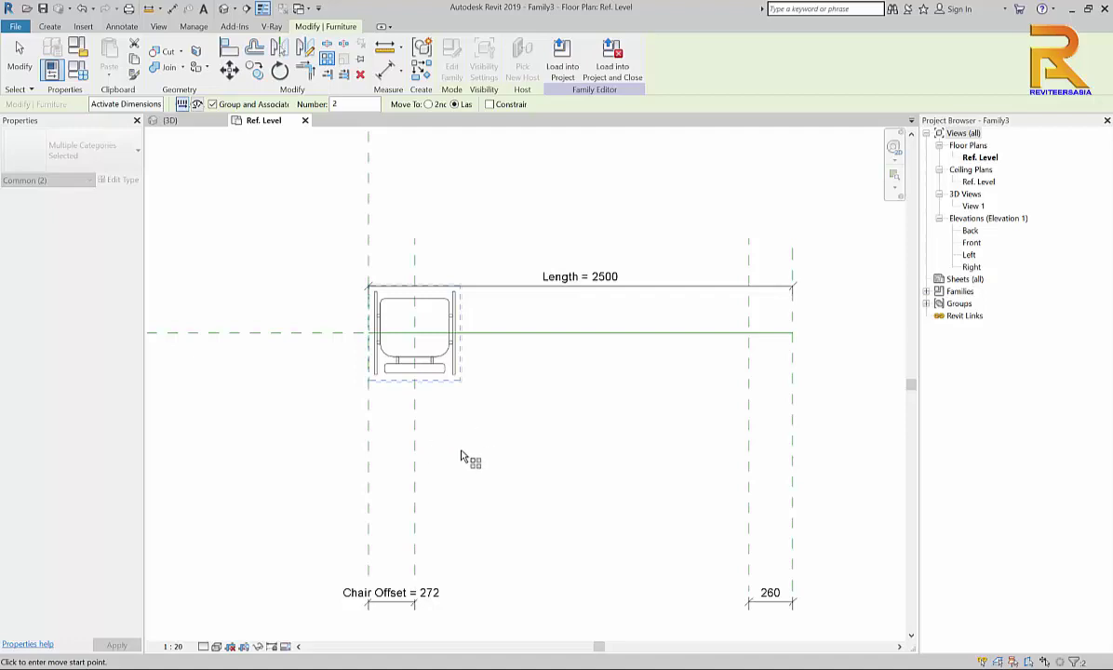
pyautogui.click(447, 417)
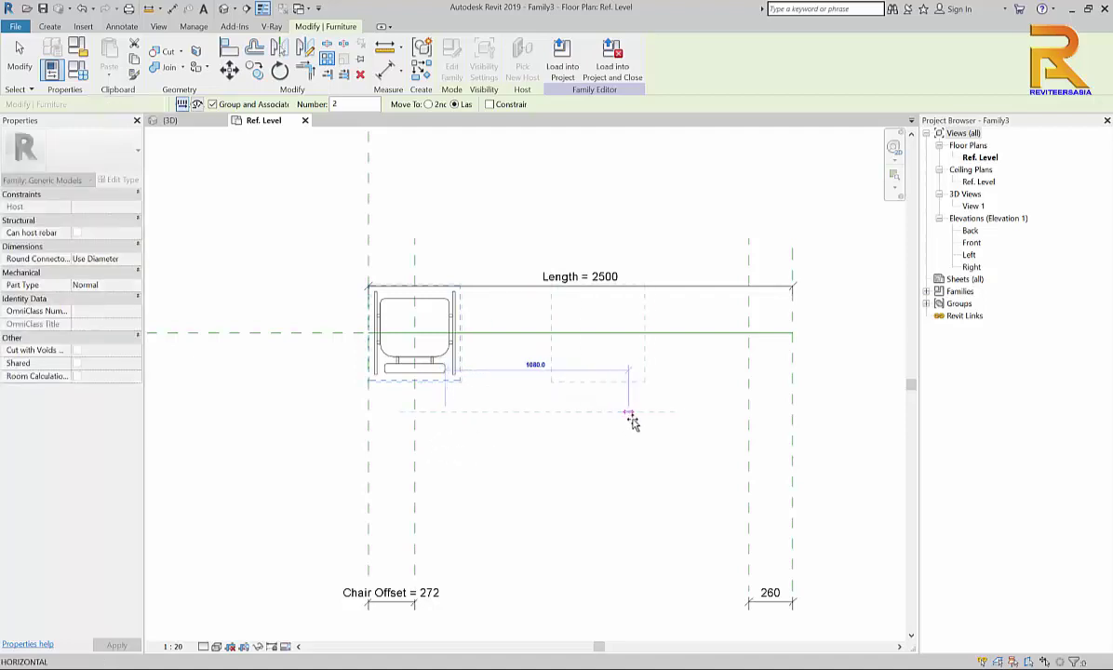
pyautogui.click(658, 416)
pyautogui.press('Return')
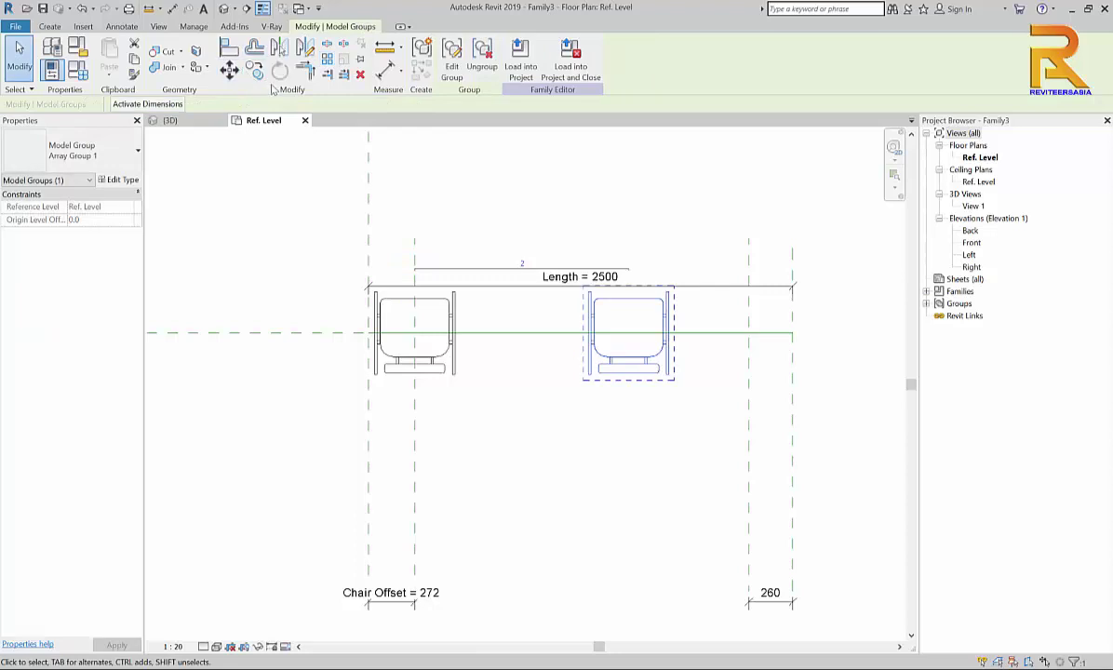
# Align the second chair to the inner right plane and the horizontal centre plane
pyautogui.press('a')
pyautogui.press('l')
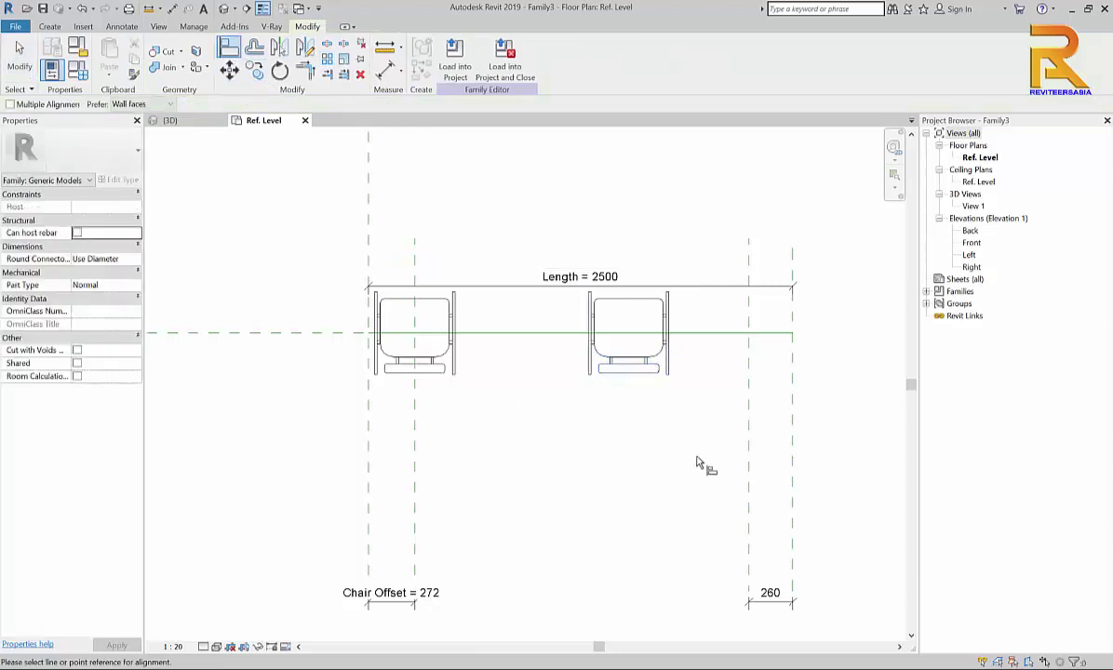
pyautogui.click(748, 435)
pyautogui.click(629, 347)
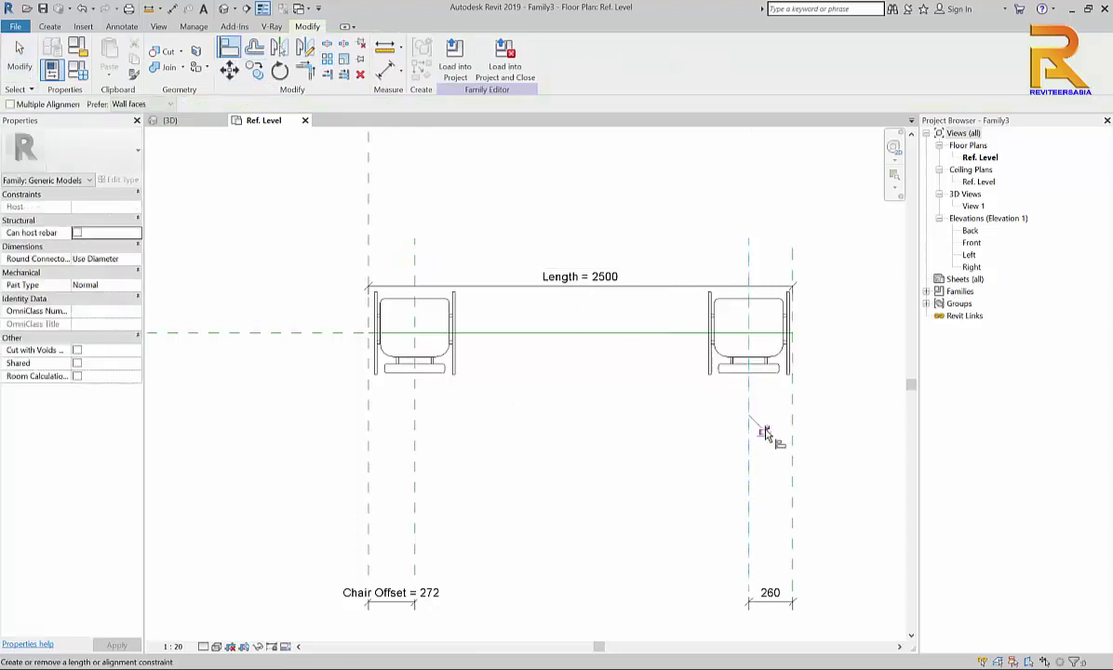
pyautogui.click(252, 333)
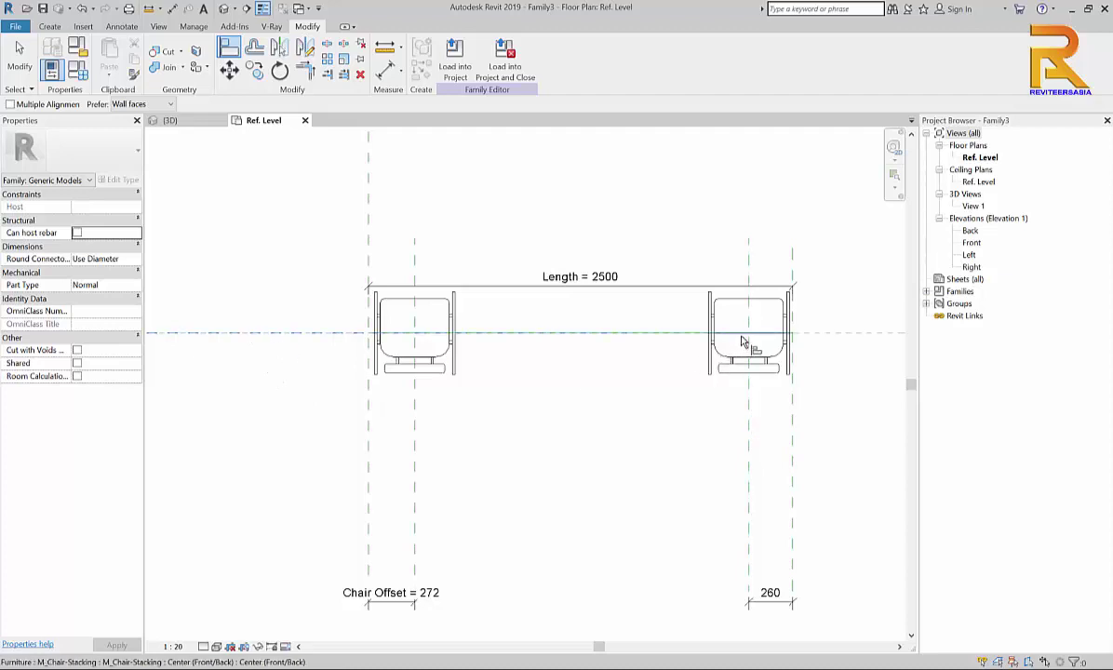
pyautogui.click(455, 344)
pyautogui.press('Escape')
pyautogui.press('Escape')
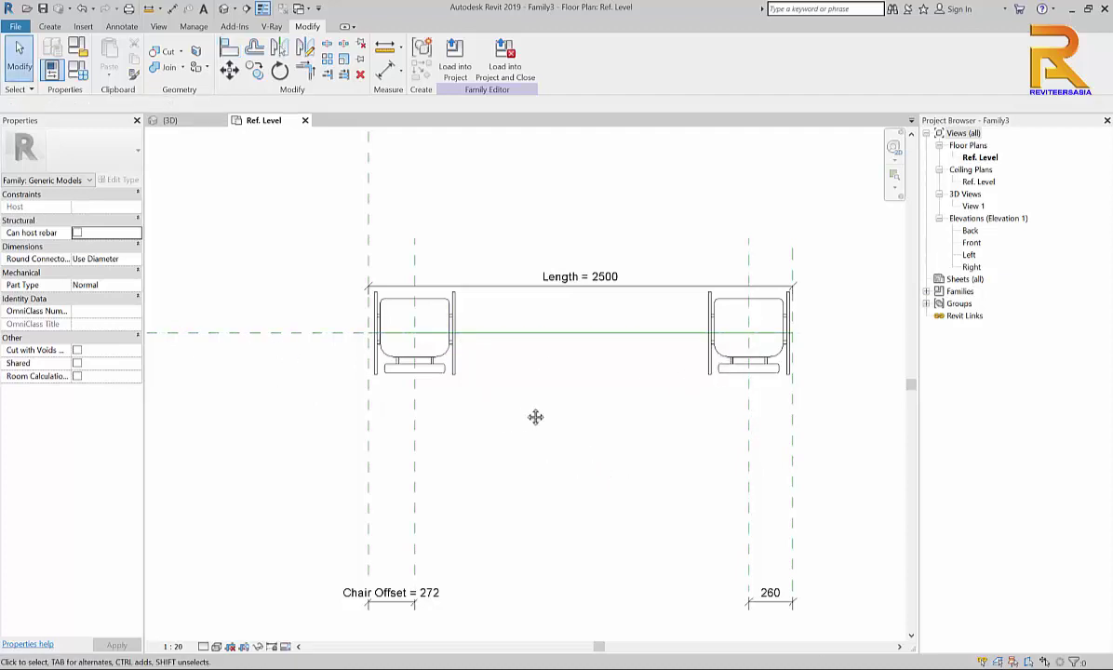
# Label the array count with a new integer instance parameter, Number of Chairs
pyautogui.scroll(2, 463, 379)
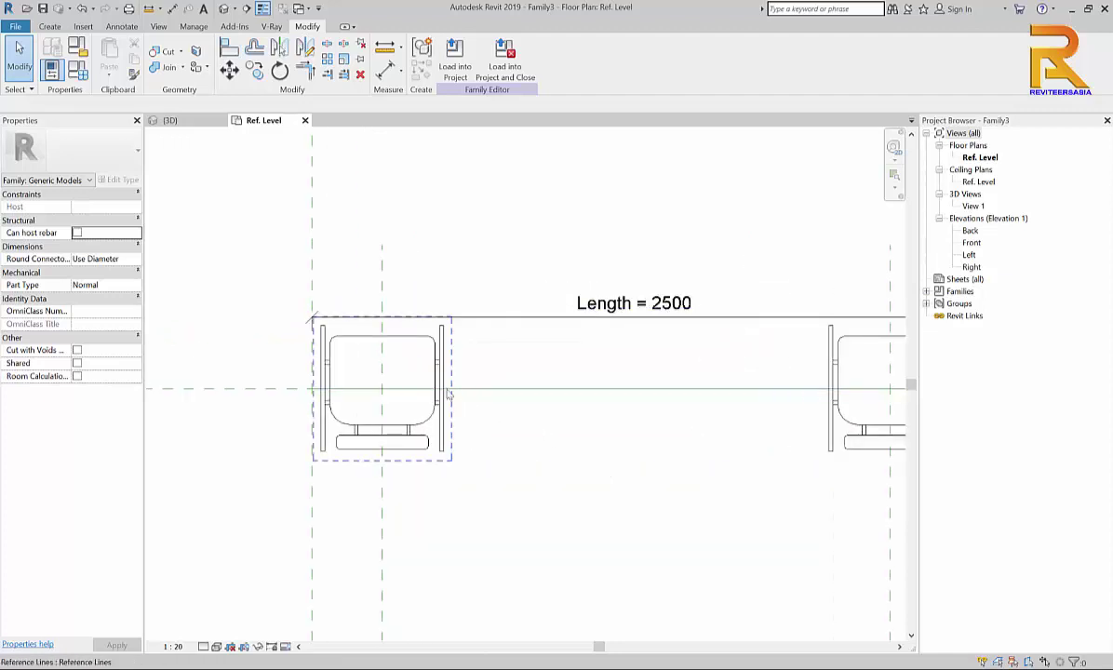
pyautogui.click(443, 384)
pyautogui.moveTo(698, 266); pyautogui.dragTo(554, 293, button='middle')
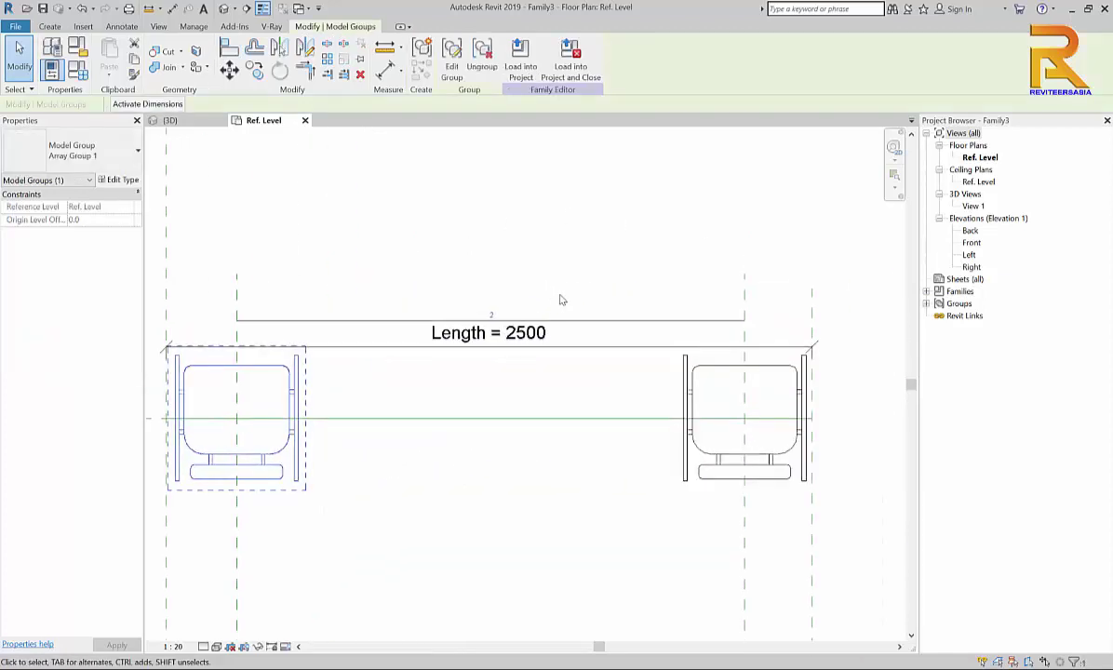
pyautogui.click(567, 321)
pyautogui.click(190, 104)
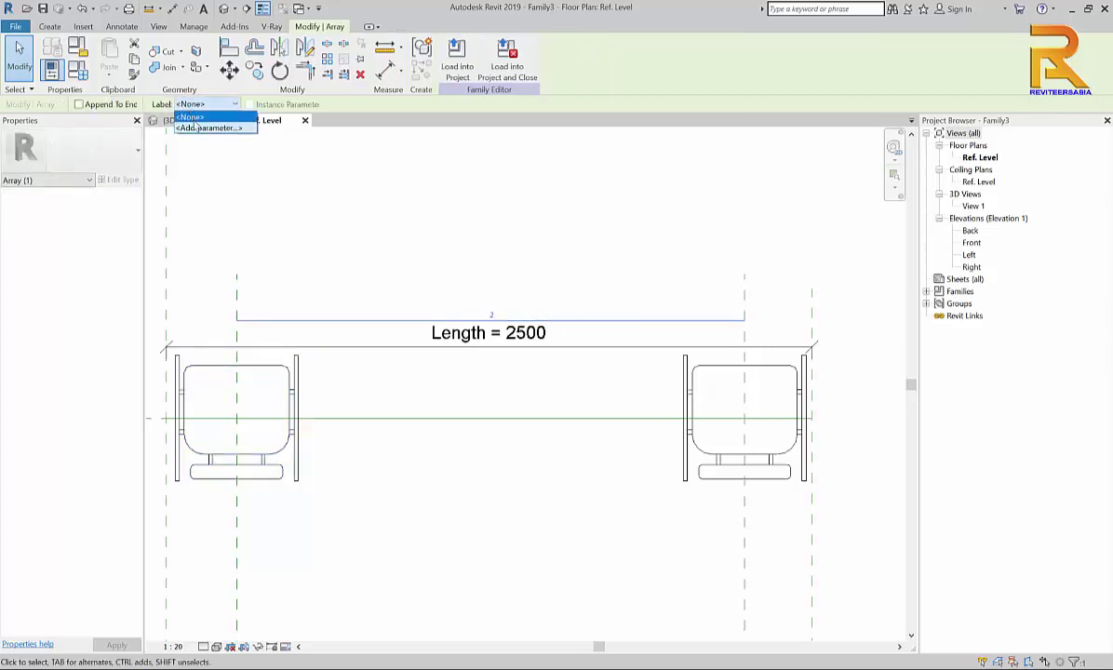
pyautogui.click(190, 119)
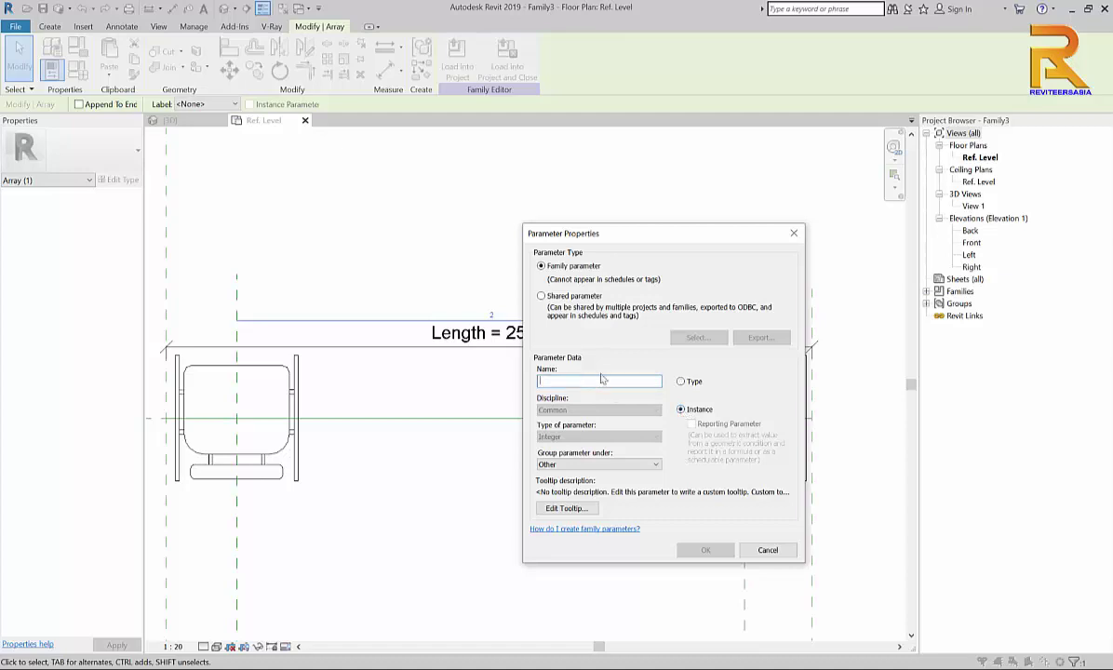
pyautogui.write('Number of Chairs')
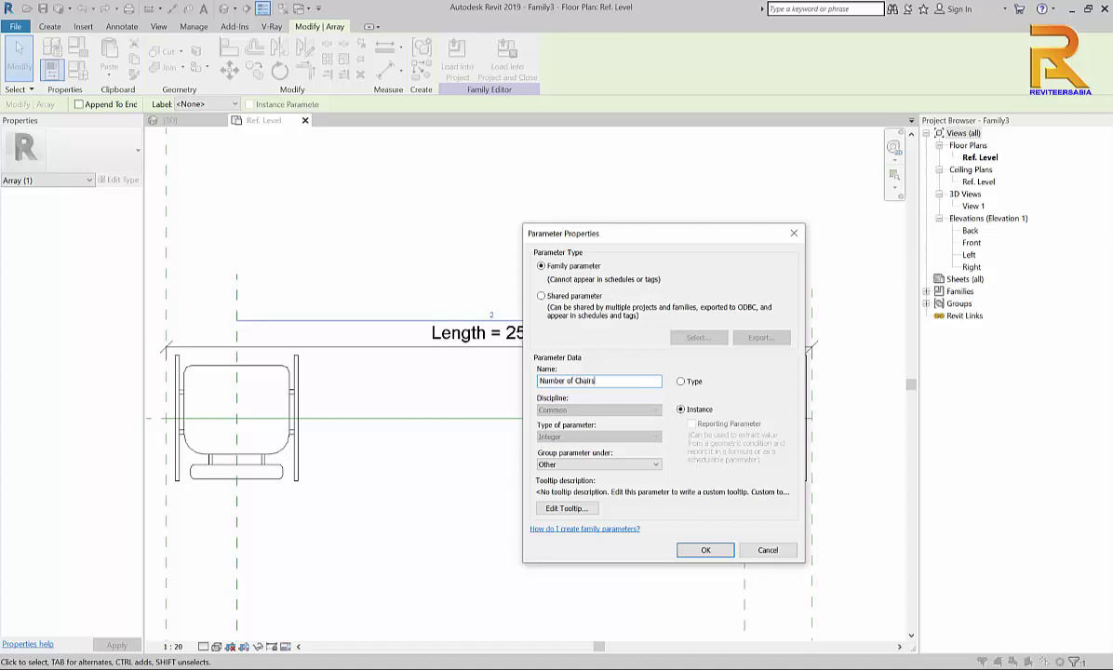
pyautogui.click(705, 550)
pyautogui.click(699, 527)
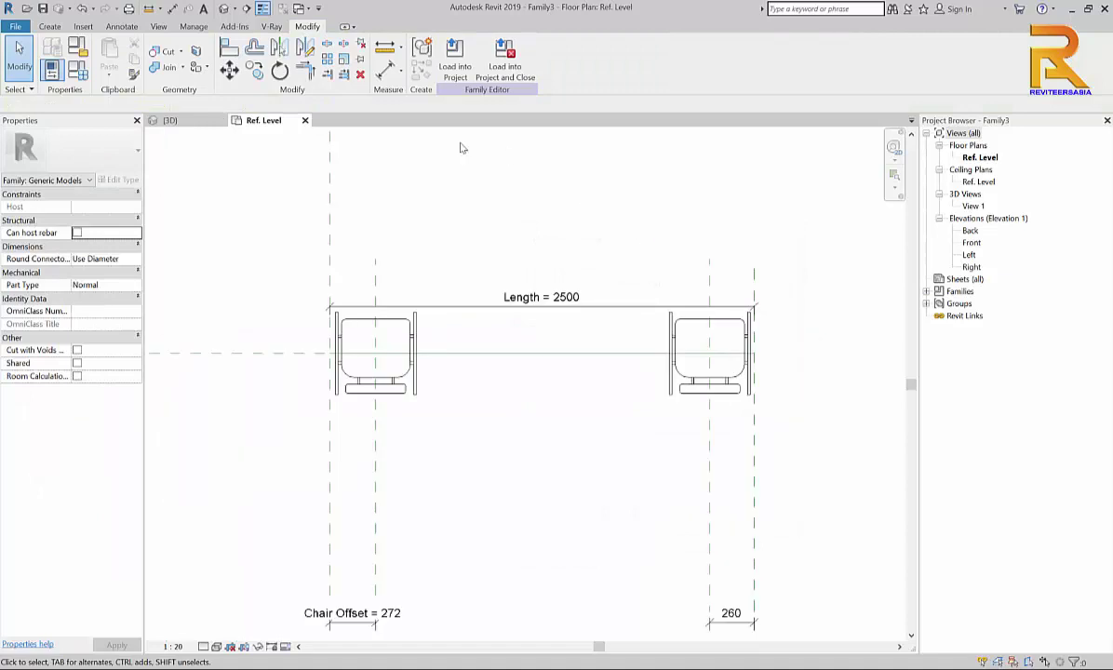
# In the 3D view, flex the family Length to 3000 in Family Types
pyautogui.click(223, 8)
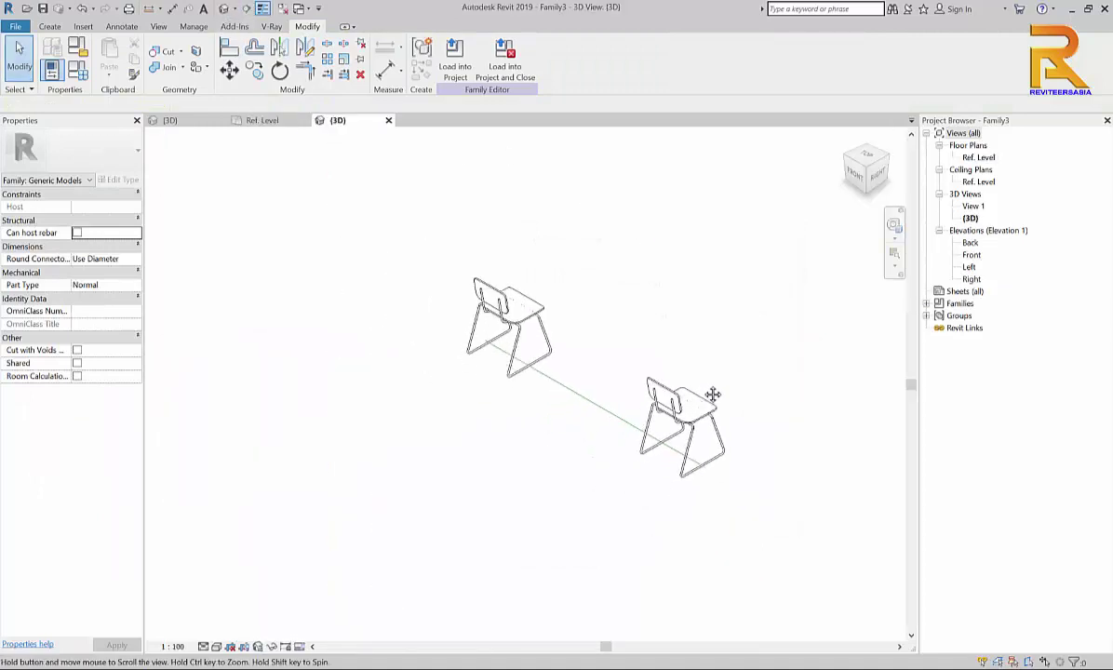
pyautogui.keyDown('shift'); pyautogui.moveTo(733, 461); pyautogui.dragTo(510, 445, button='middle'); pyautogui.keyUp('shift')
pyautogui.click(78, 67)
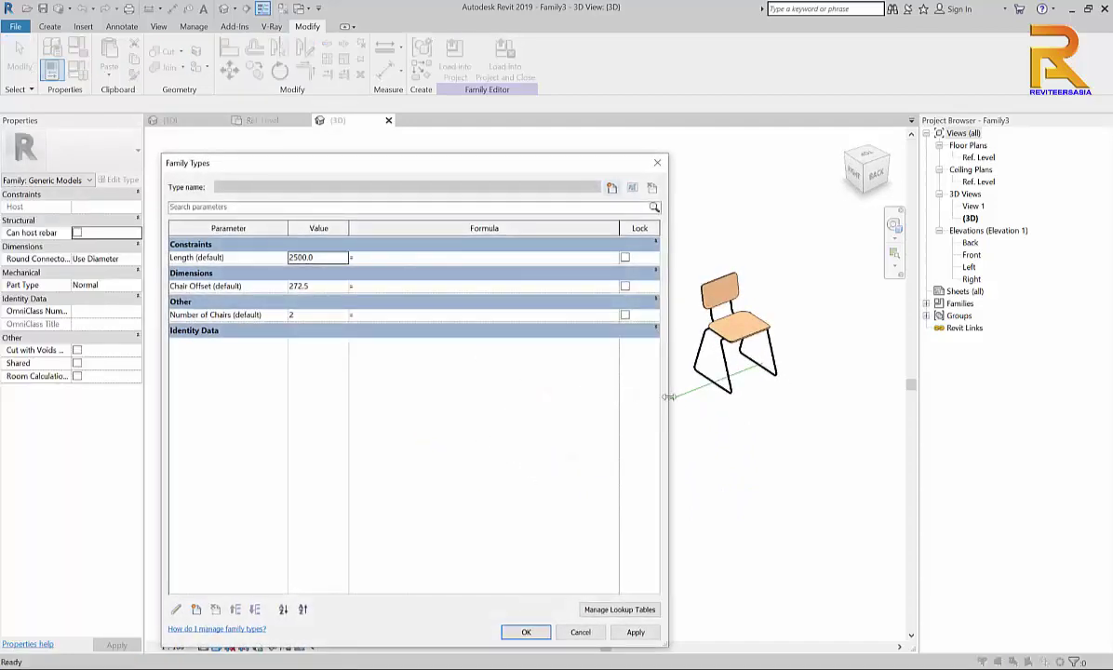
pyautogui.moveTo(668, 398); pyautogui.dragTo(485, 382)
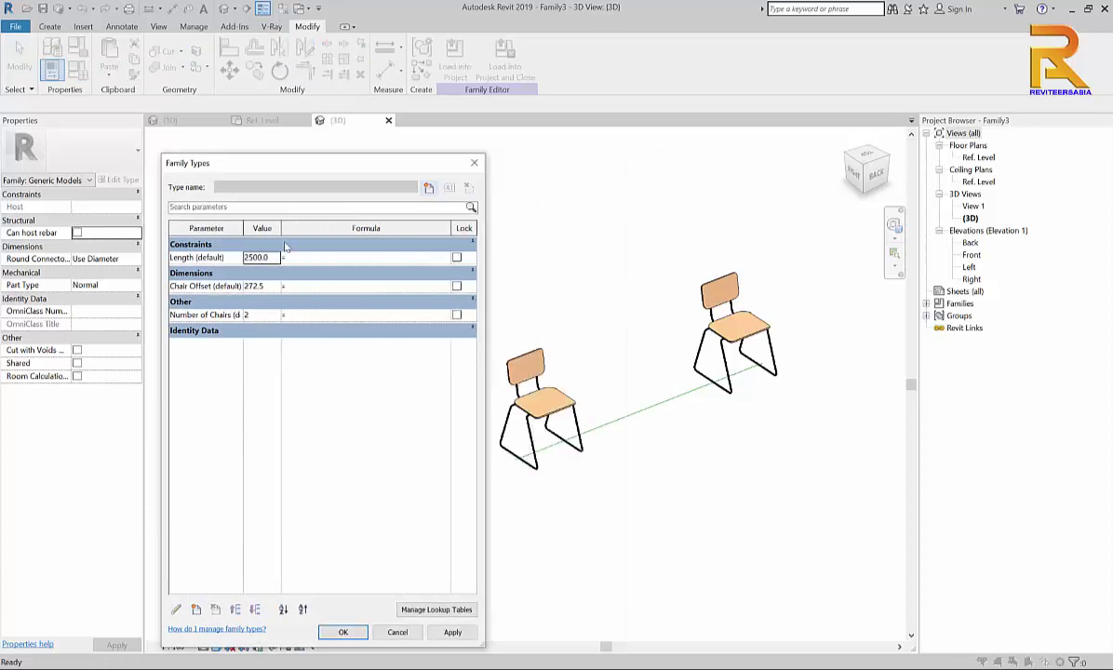
pyautogui.moveTo(279, 227); pyautogui.dragTo(328, 229)
pyautogui.click(295, 255)
pyautogui.write('3')
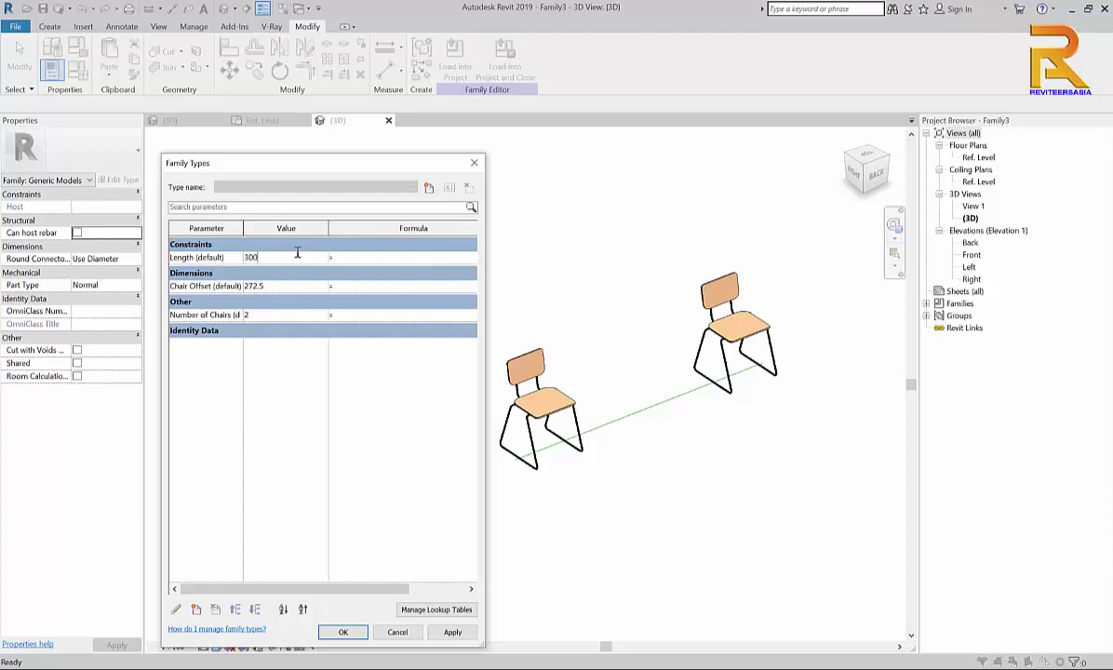
pyautogui.click(452, 632)
# Set Chair Offset to 400 and Number of Chairs to 2, then view the Ref. Level plan
pyautogui.moveTo(307, 160); pyautogui.dragTo(192, 169)
pyautogui.click(185, 294)
pyautogui.doubleClick(186, 296)
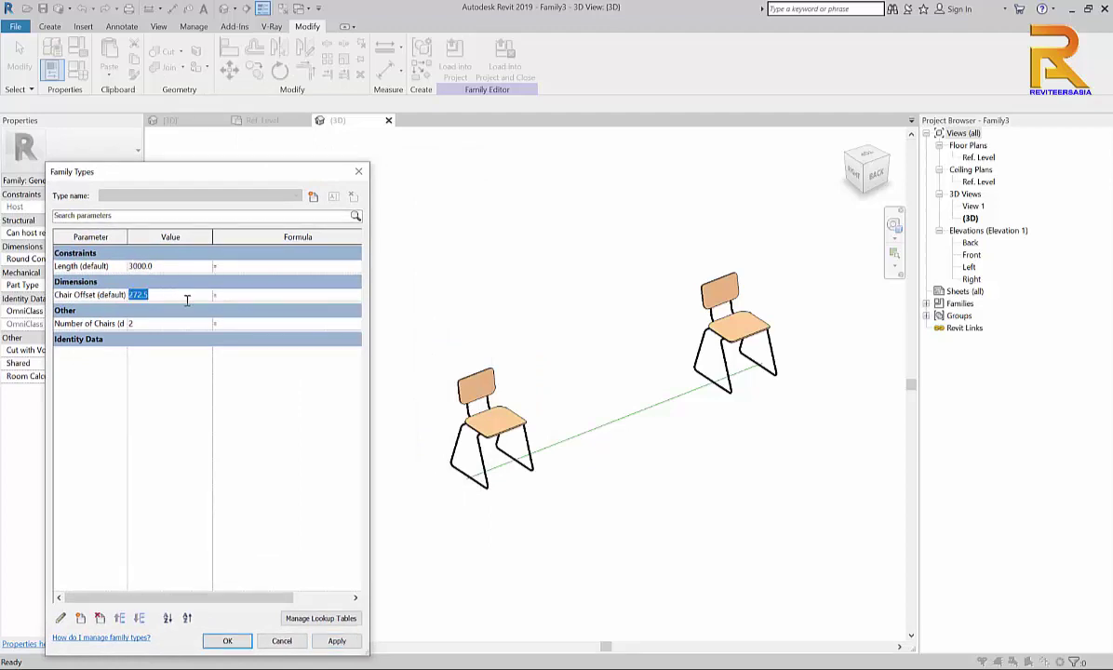
pyautogui.write('400')
pyautogui.click(337, 641)
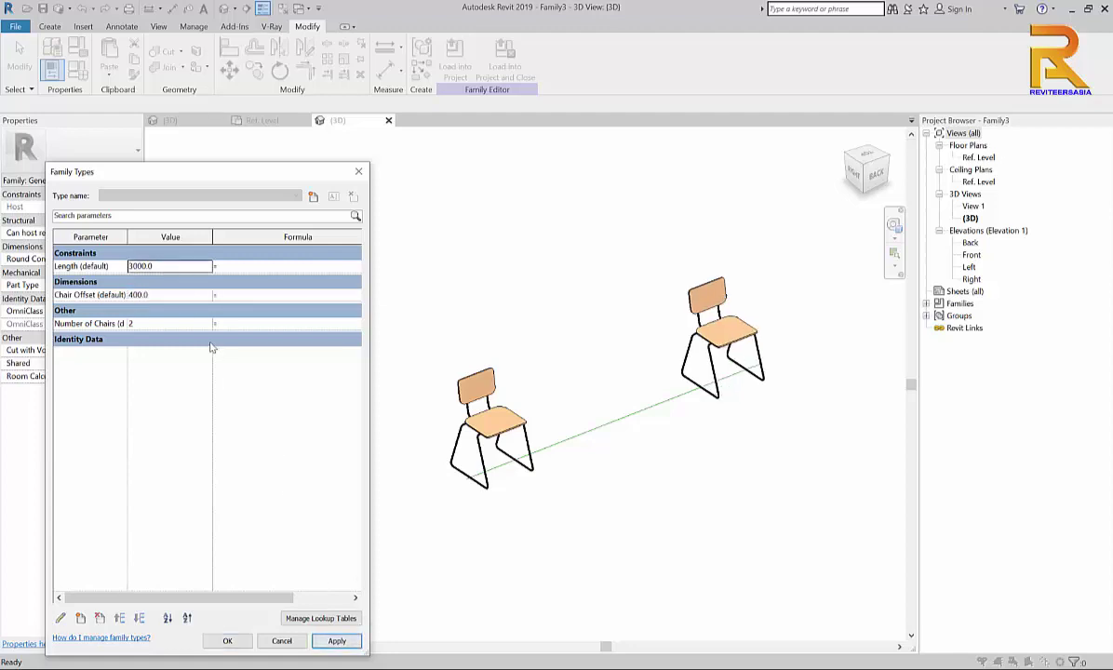
pyautogui.click(161, 328)
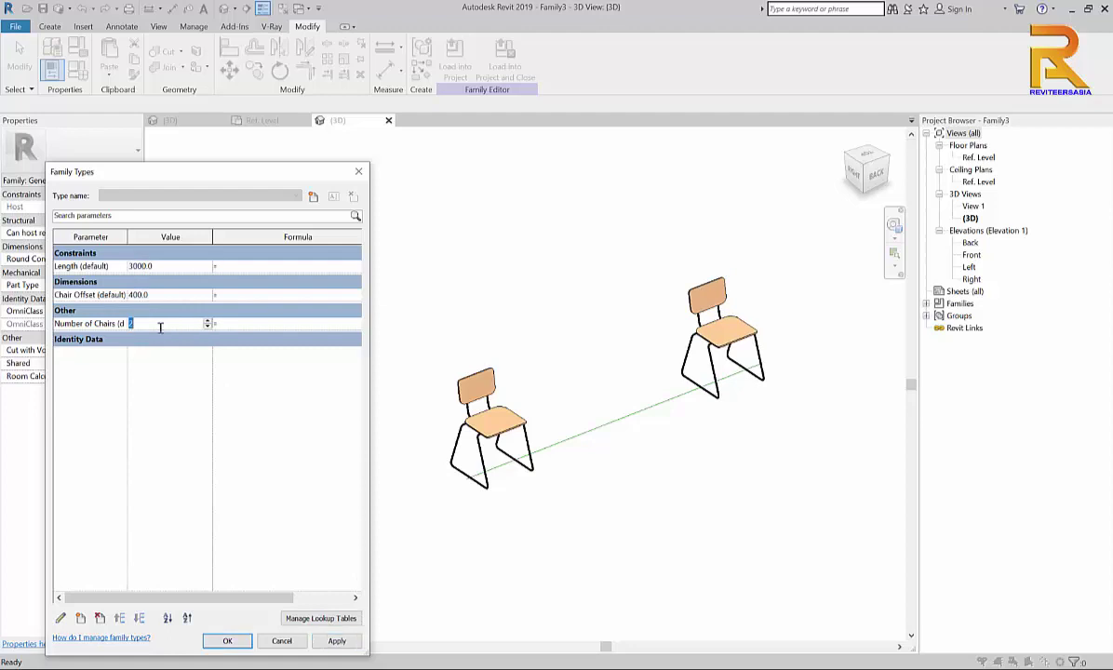
pyautogui.click(227, 642)
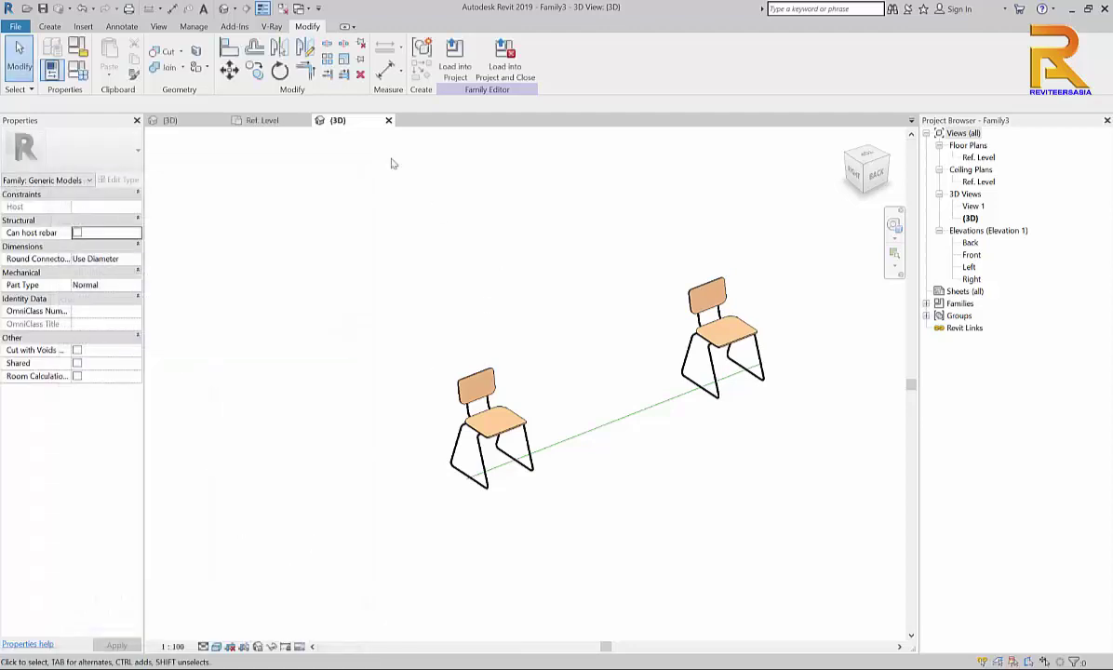
pyautogui.click(265, 120)
# Label the 260 chair dimension with the Chair Offset parameter
pyautogui.moveTo(484, 428); pyautogui.dragTo(403, 311, button='middle')
pyautogui.click(775, 502)
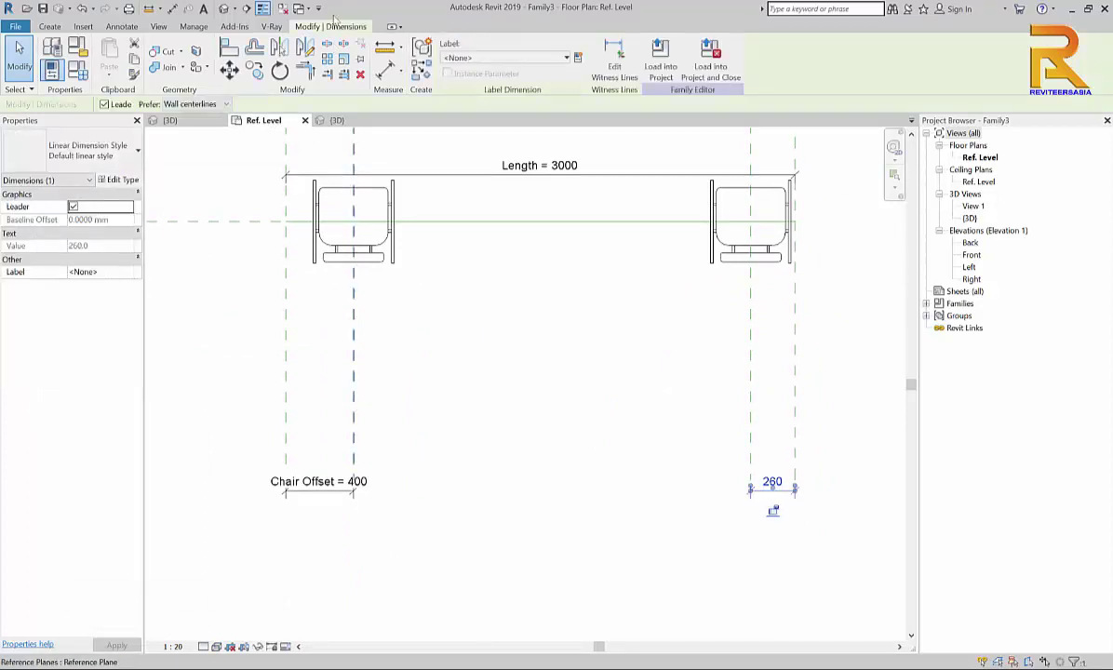
pyautogui.click(458, 58)
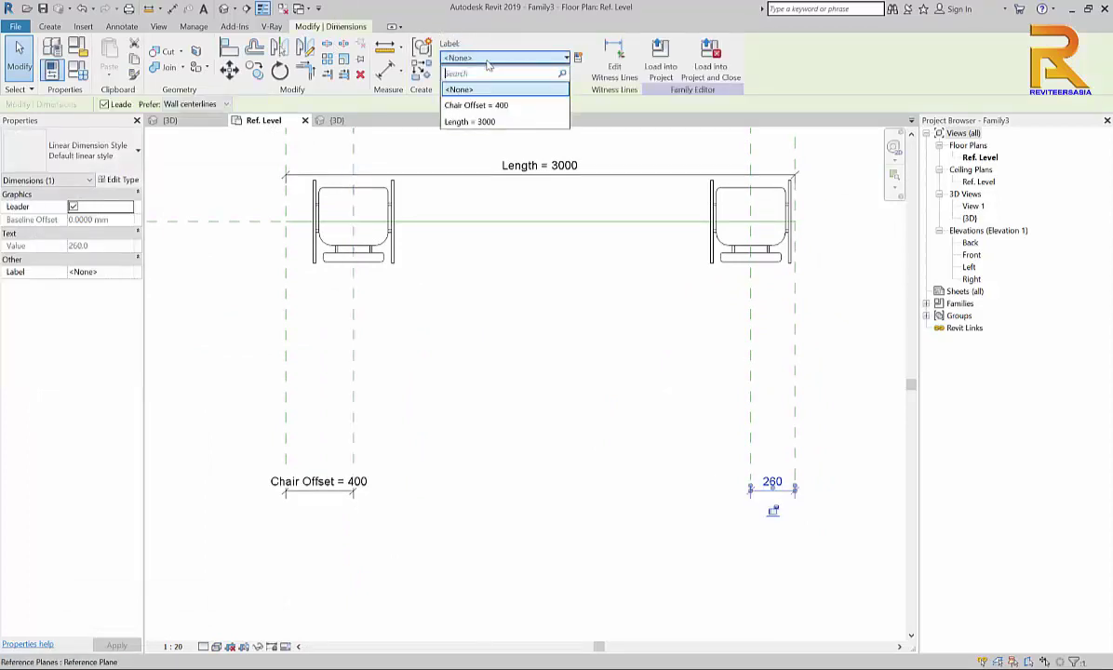
pyautogui.click(476, 105)
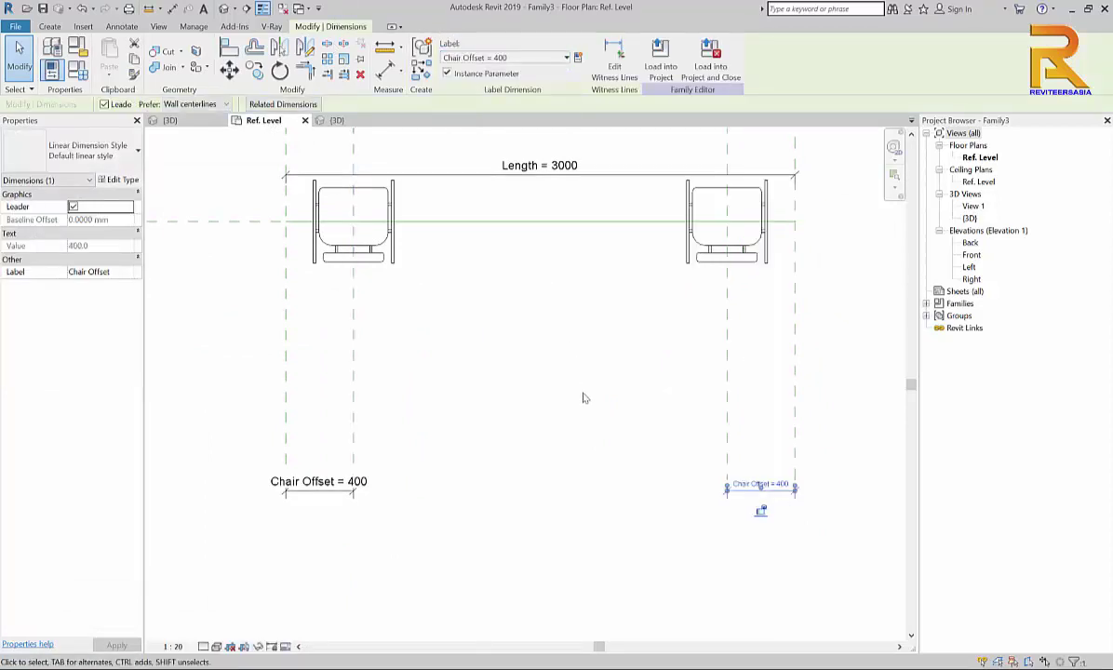
pyautogui.click(548, 390)
# In the 3D view, set Number of Chairs to 4 in Family Types
pyautogui.click(337, 120)
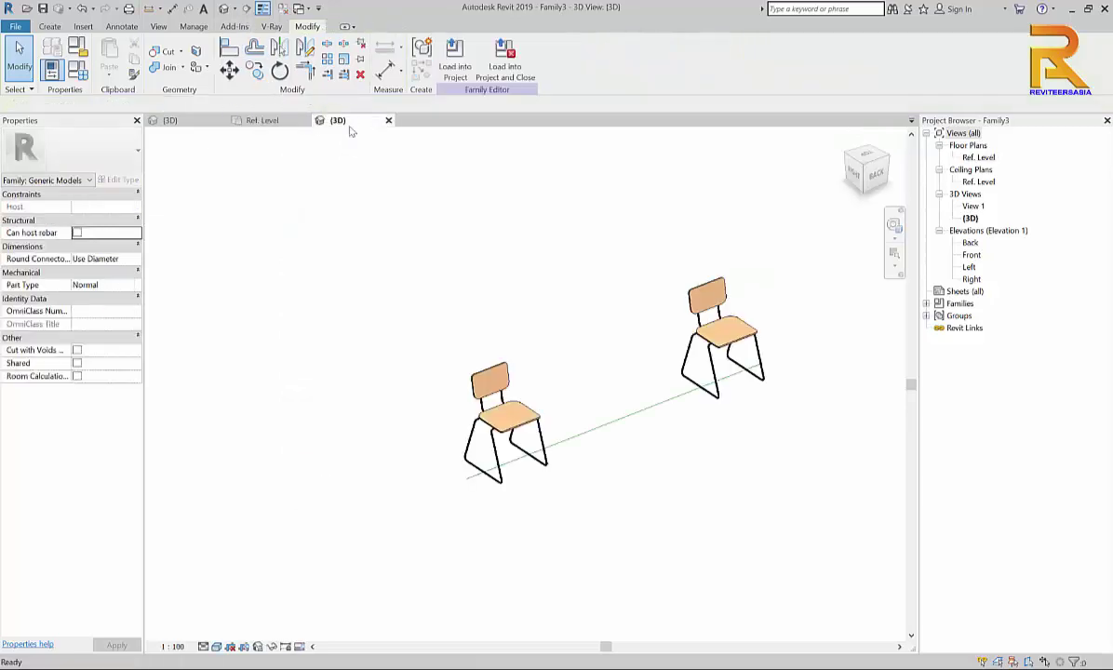
pyautogui.click(77, 68)
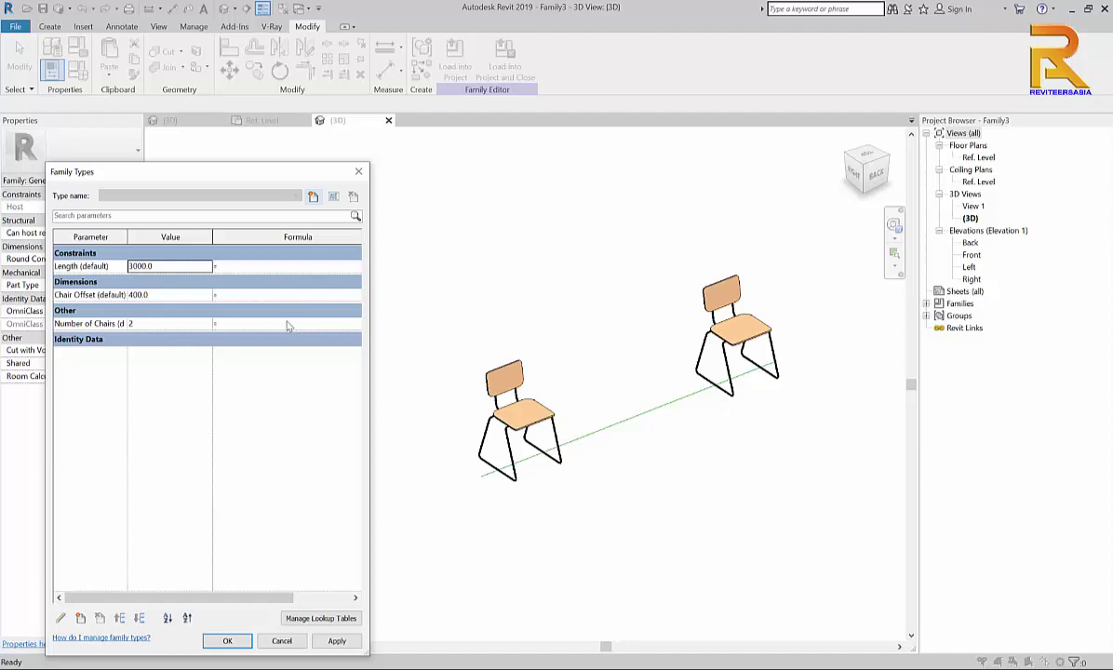
pyautogui.click(208, 323)
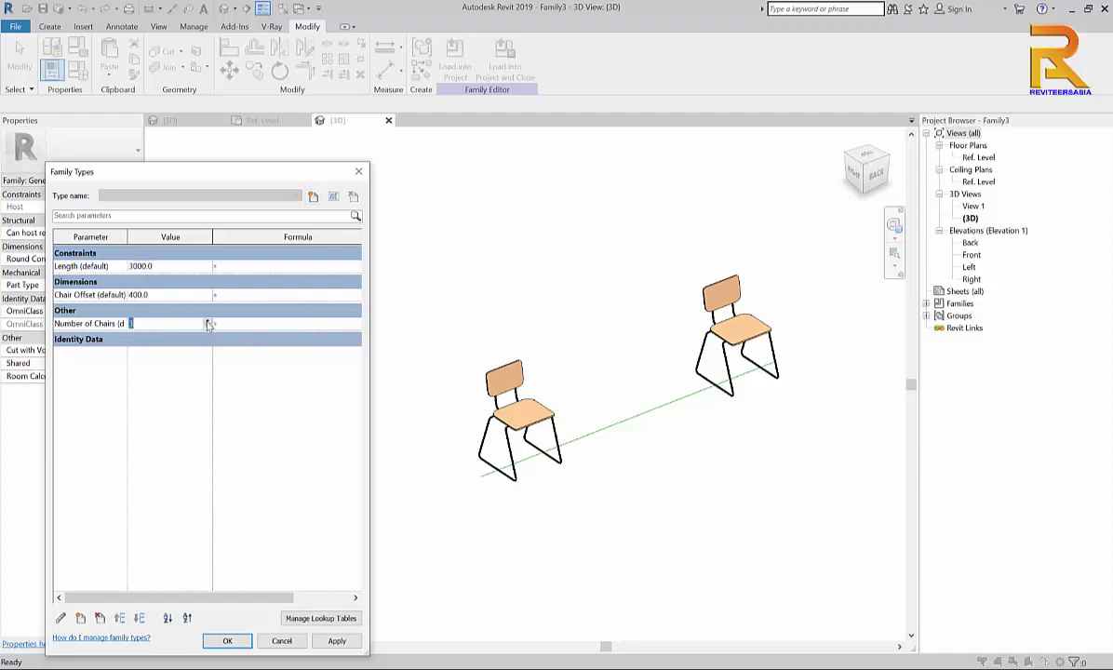
pyautogui.write('4')
pyautogui.click(339, 641)
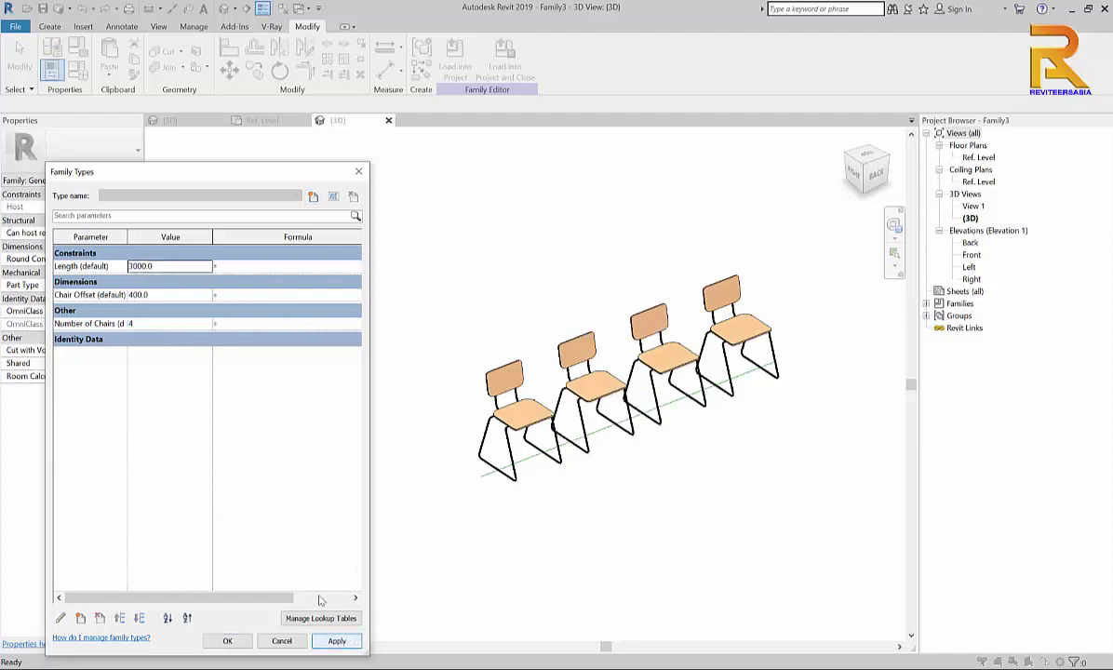
# Test Chair Offset at 200, then restore it to 400 and accept
pyautogui.click(196, 296)
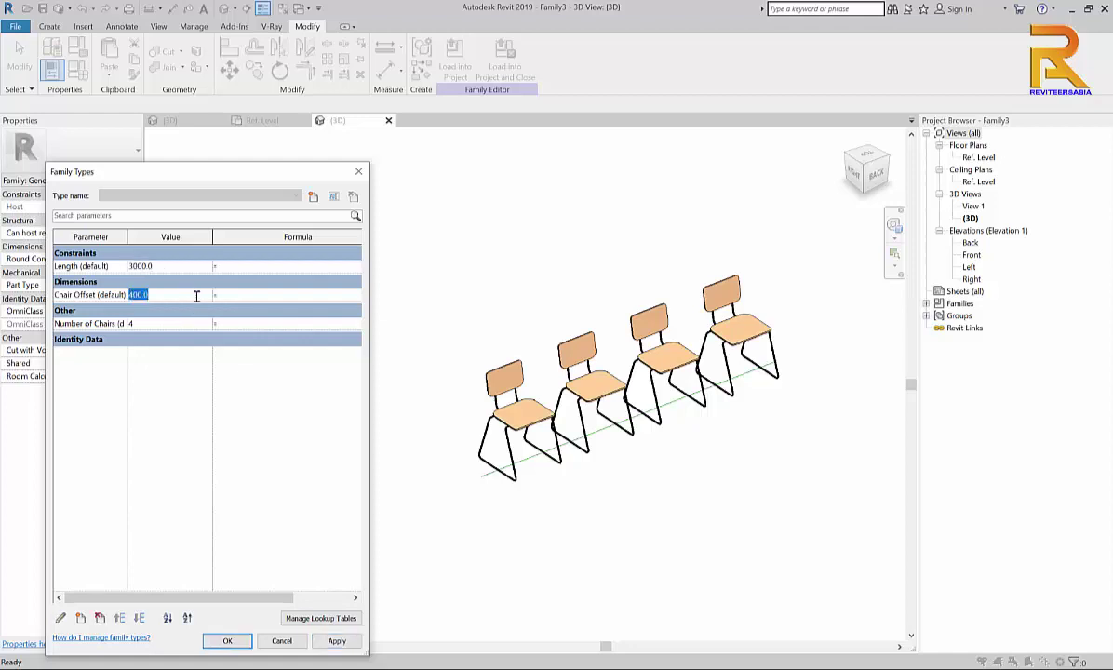
pyautogui.write('200')
pyautogui.click(336, 640)
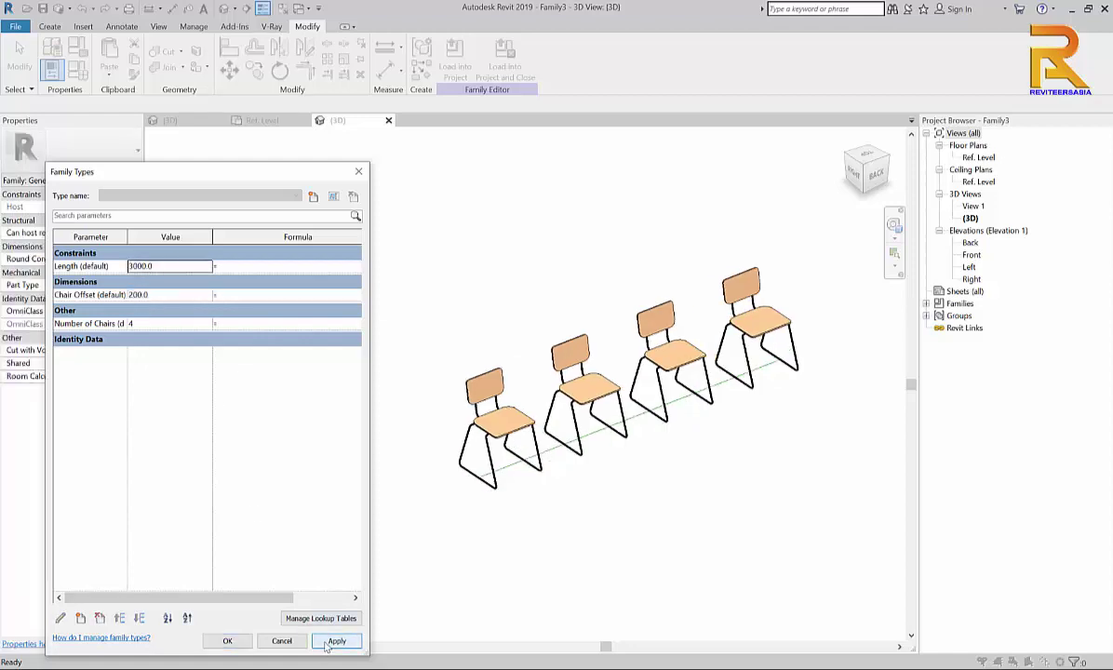
pyautogui.click(165, 295)
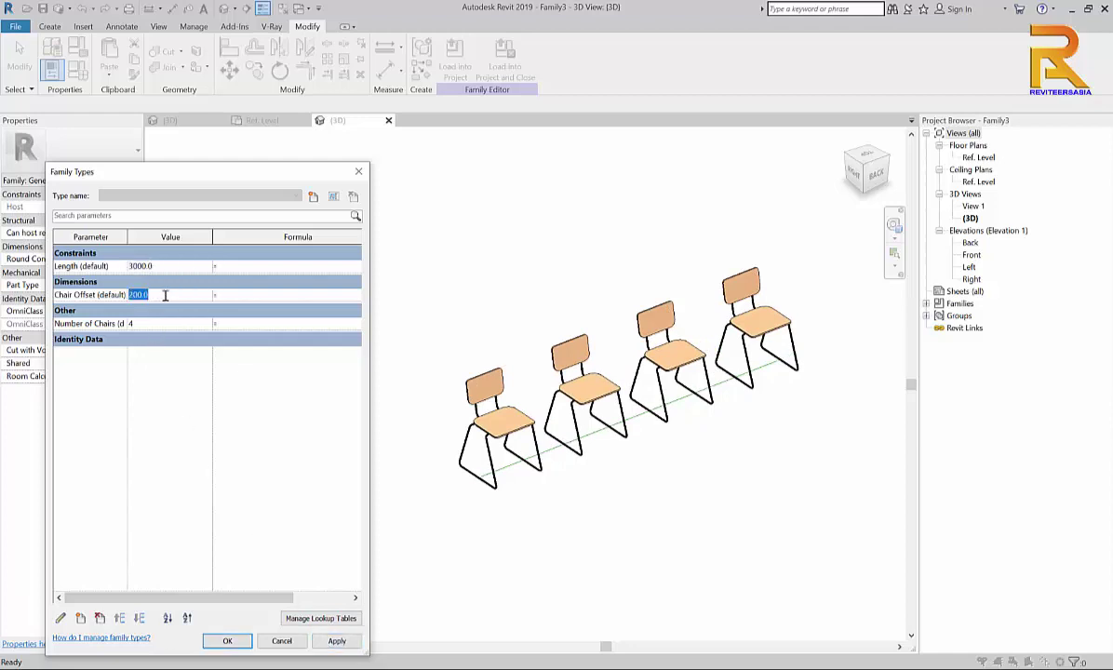
pyautogui.write('400')
pyautogui.click(336, 640)
pyautogui.click(228, 640)
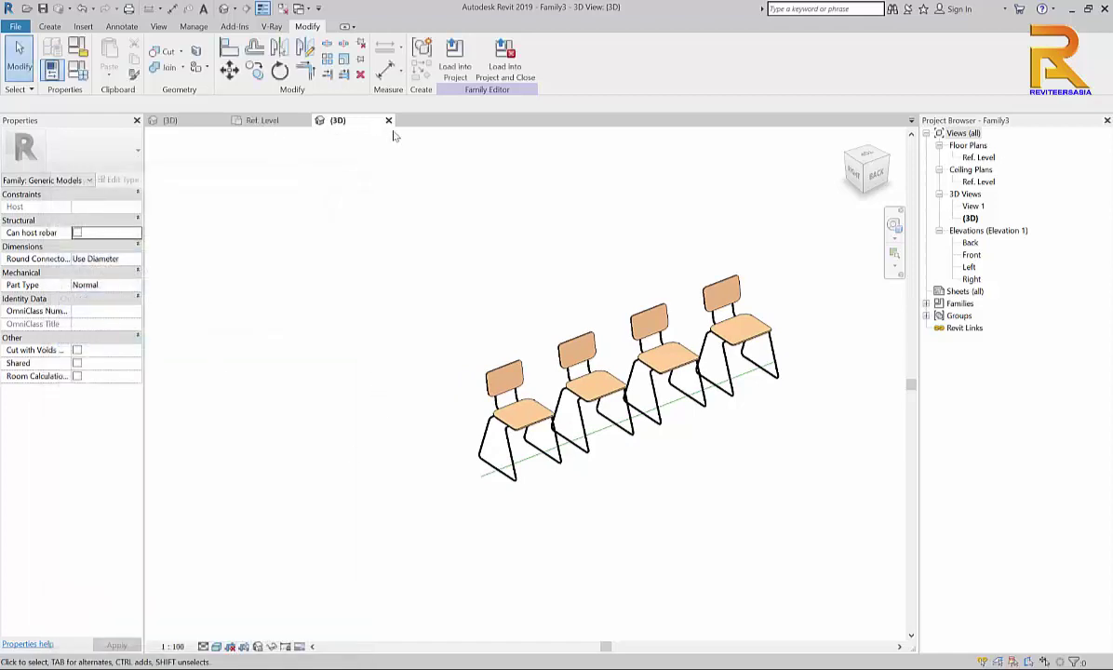
# Open the Table Top family's floor plan, then return to the chair family's plan
pyautogui.click(270, 120)
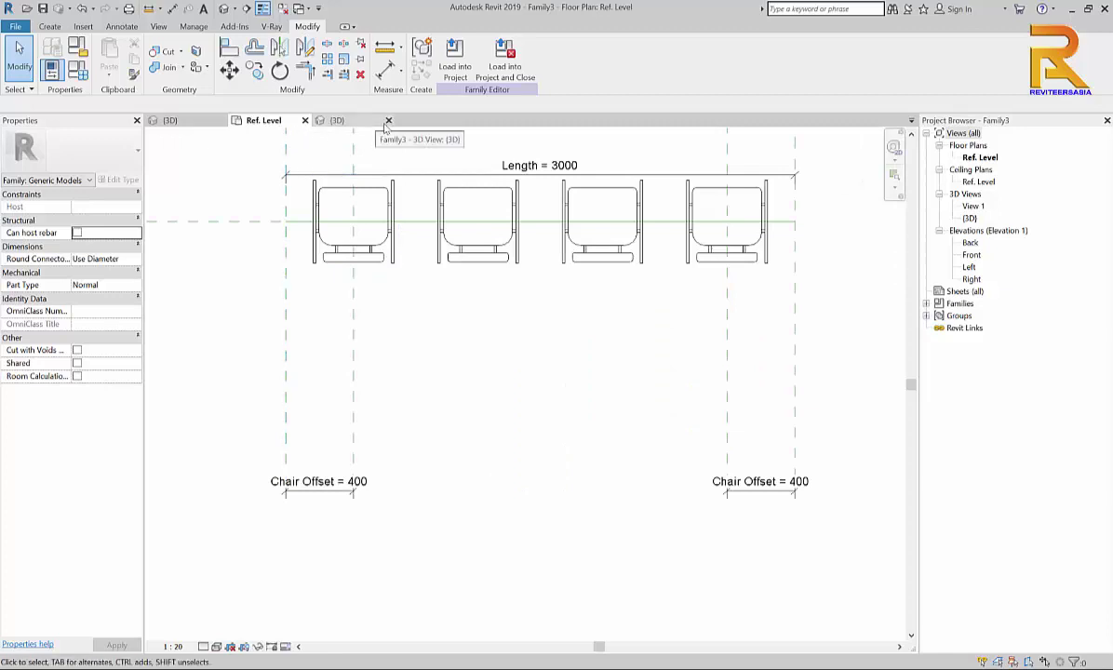
pyautogui.click(368, 120)
pyautogui.scroll(-1, 487, 239)
pyautogui.moveTo(524, 289); pyautogui.dragTo(591, 350, button='middle')
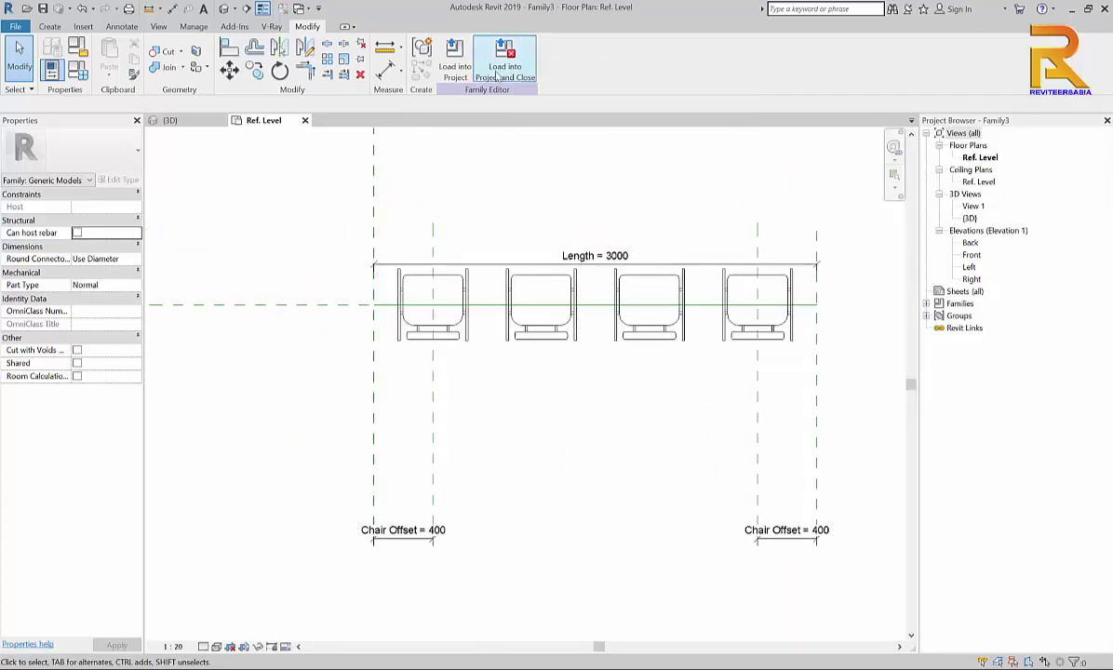
pyautogui.click(168, 121)
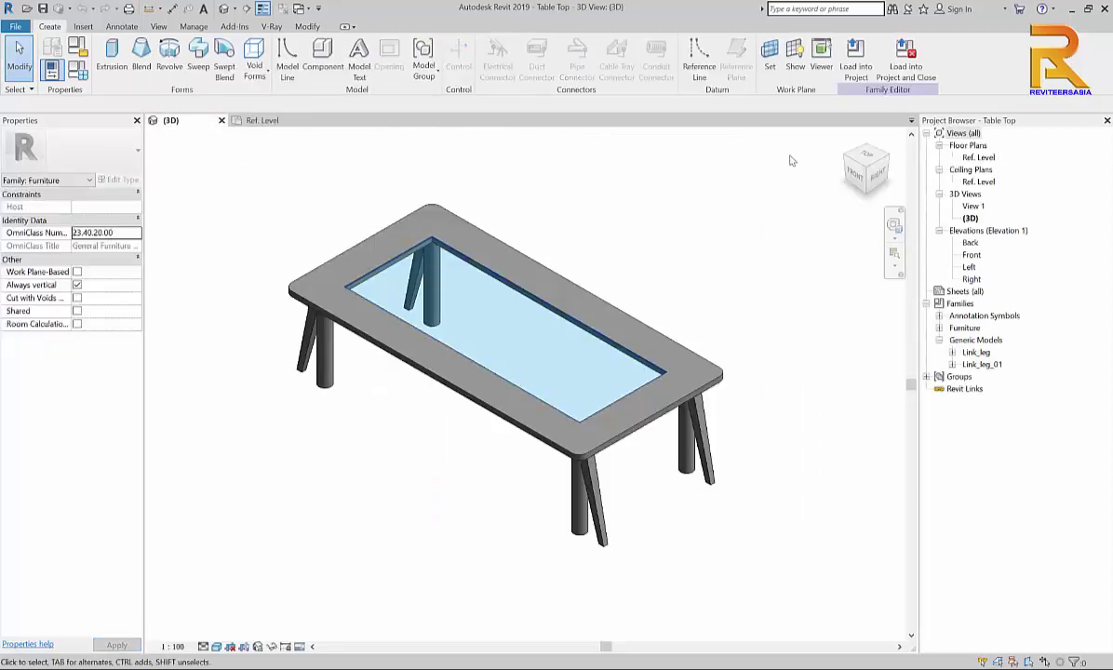
pyautogui.doubleClick(978, 157)
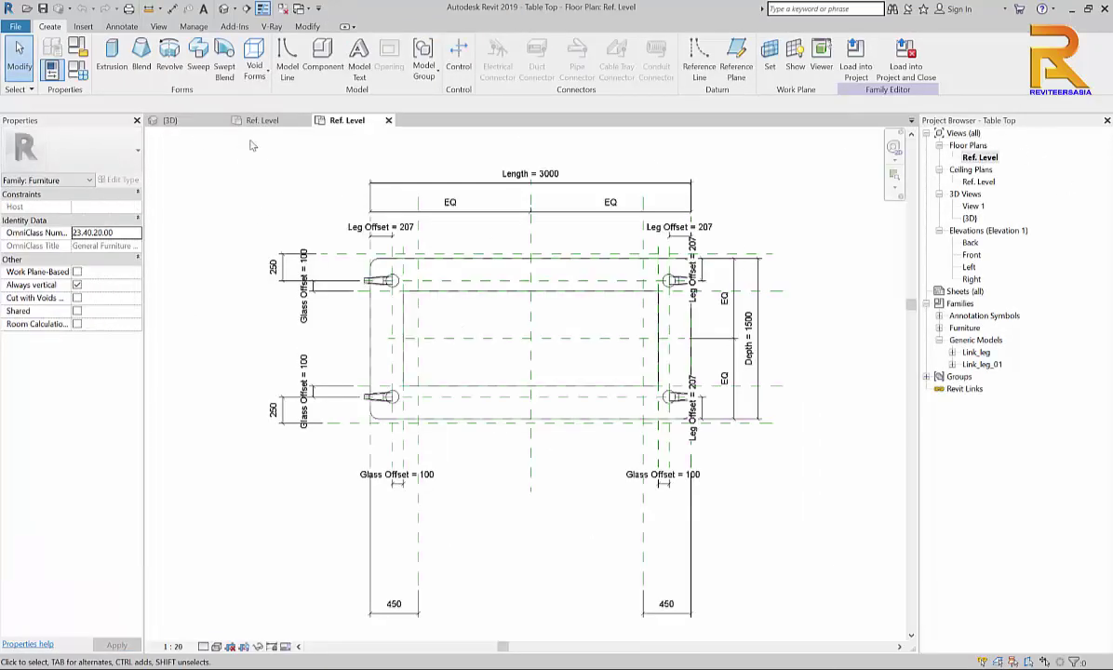
pyautogui.click(222, 121)
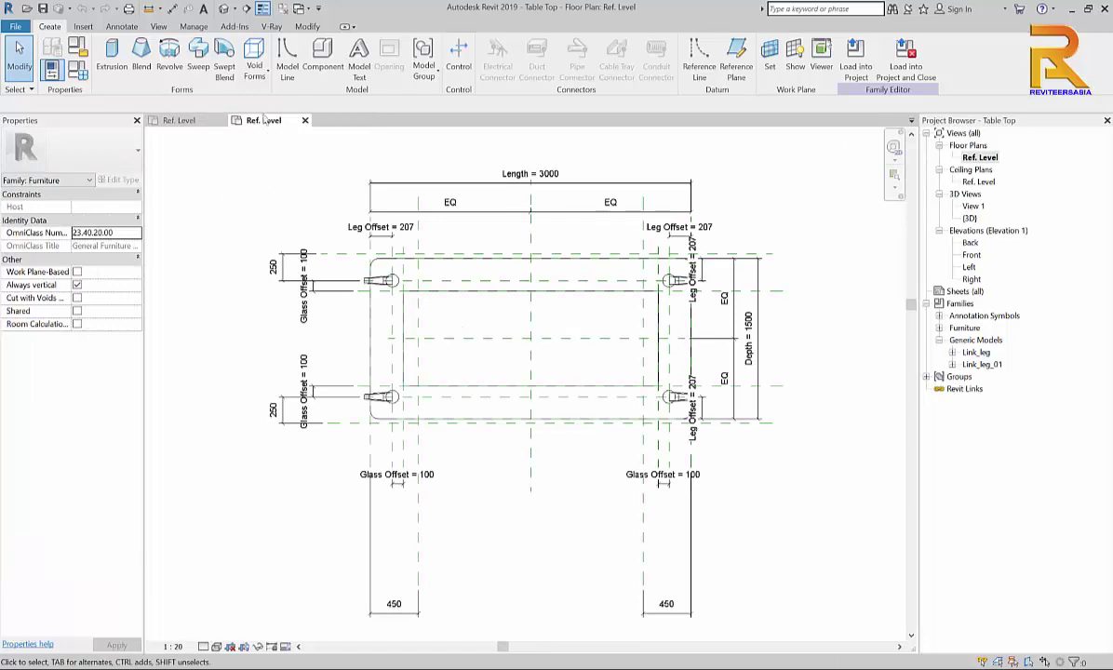
pyautogui.click(182, 121)
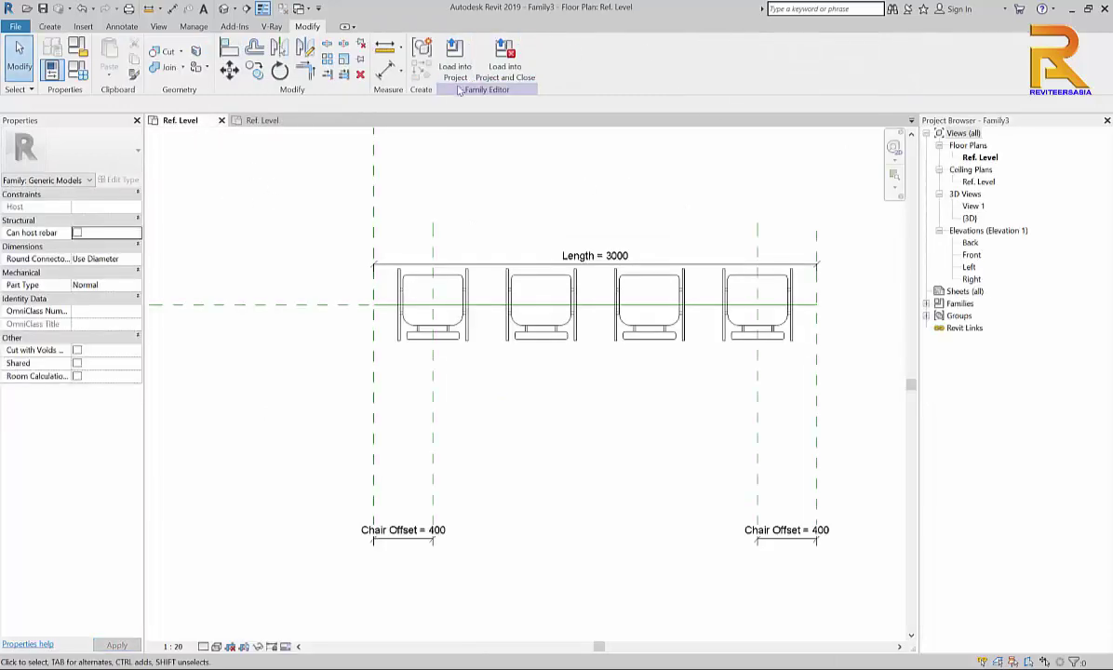
# Load the chair family into Table Top, saving it as System Chairs
pyautogui.click(505, 58)
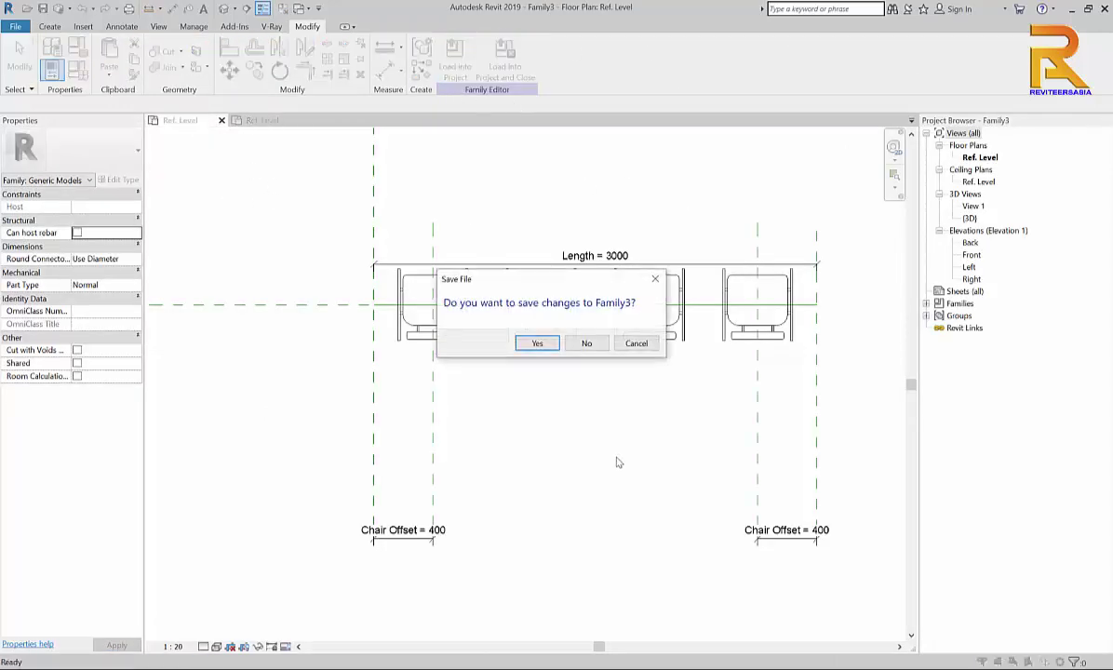
pyautogui.click(537, 344)
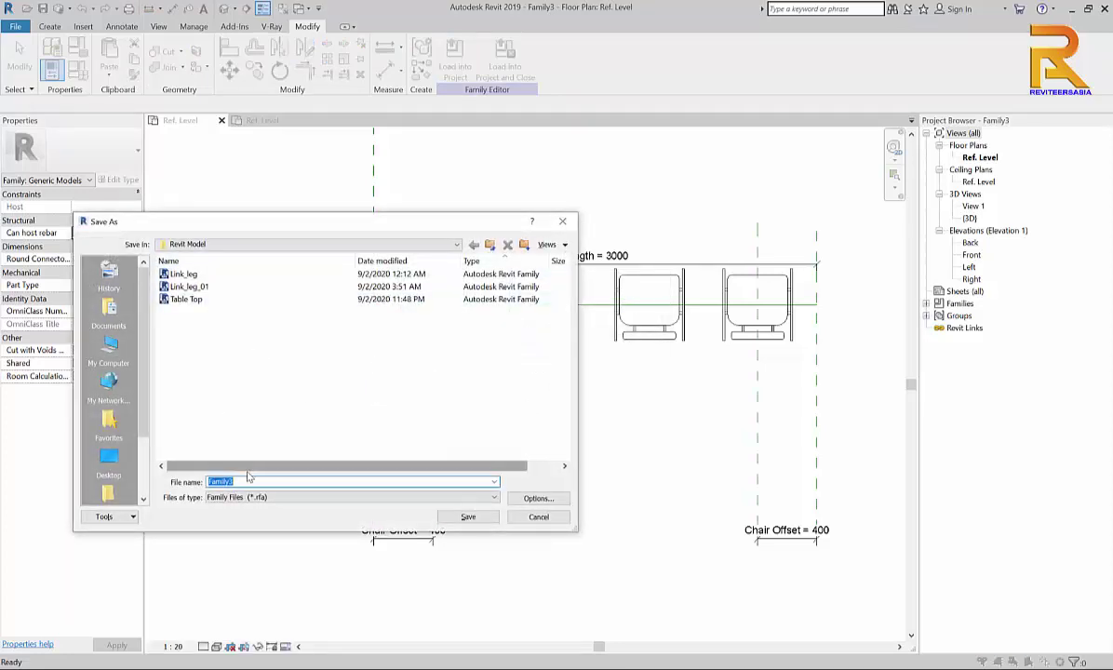
pyautogui.write('System Chairs')
pyautogui.click(468, 517)
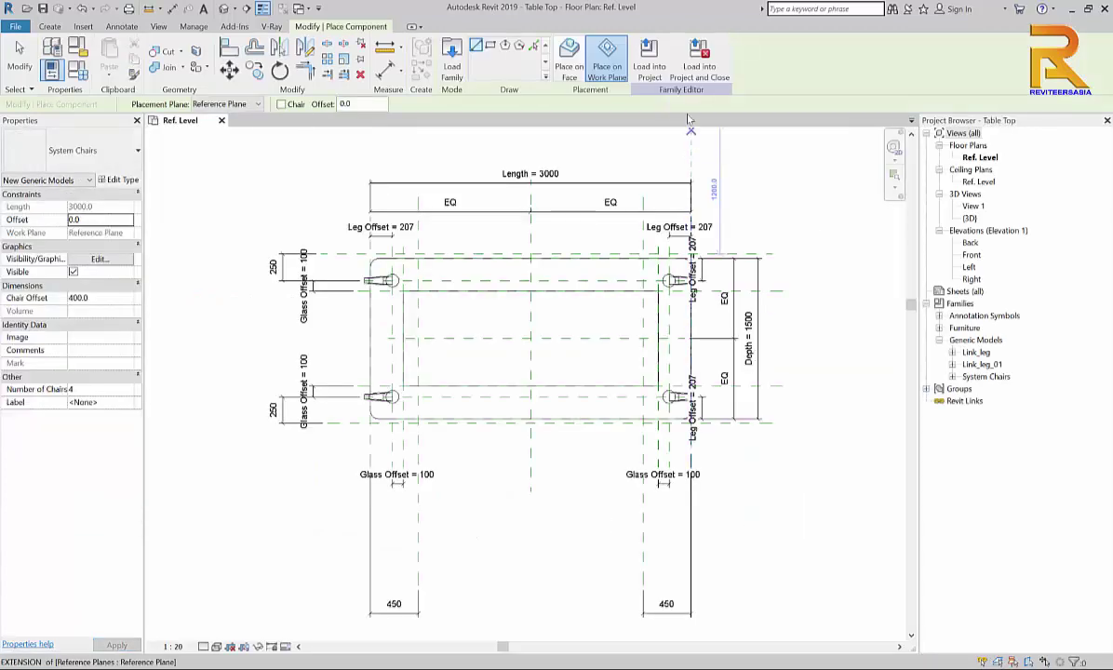
# Place a System Chairs row below the table, from its left side past its right side
pyautogui.moveTo(527, 596); pyautogui.dragTo(547, 506, button='middle')
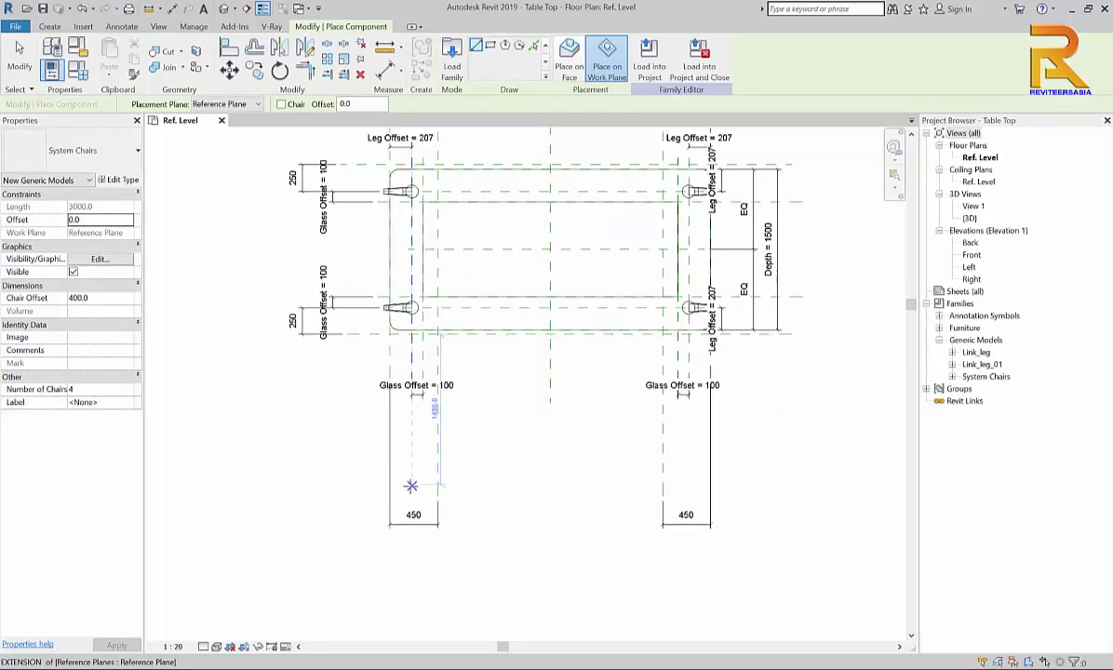
pyautogui.click(363, 551)
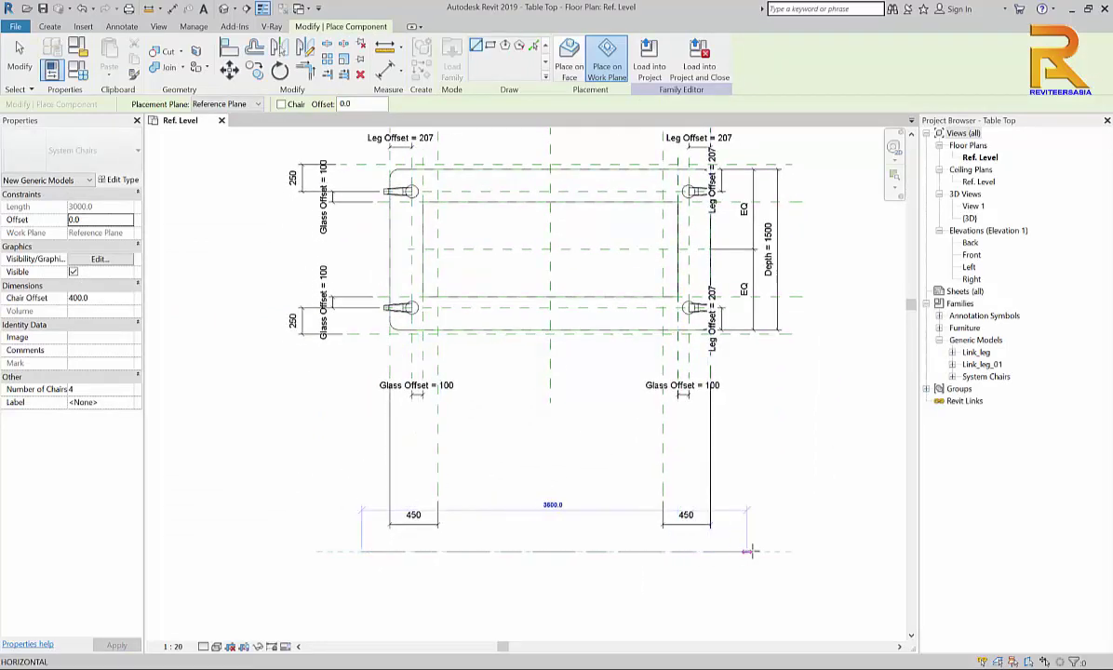
pyautogui.click(754, 551)
pyautogui.press('Escape')
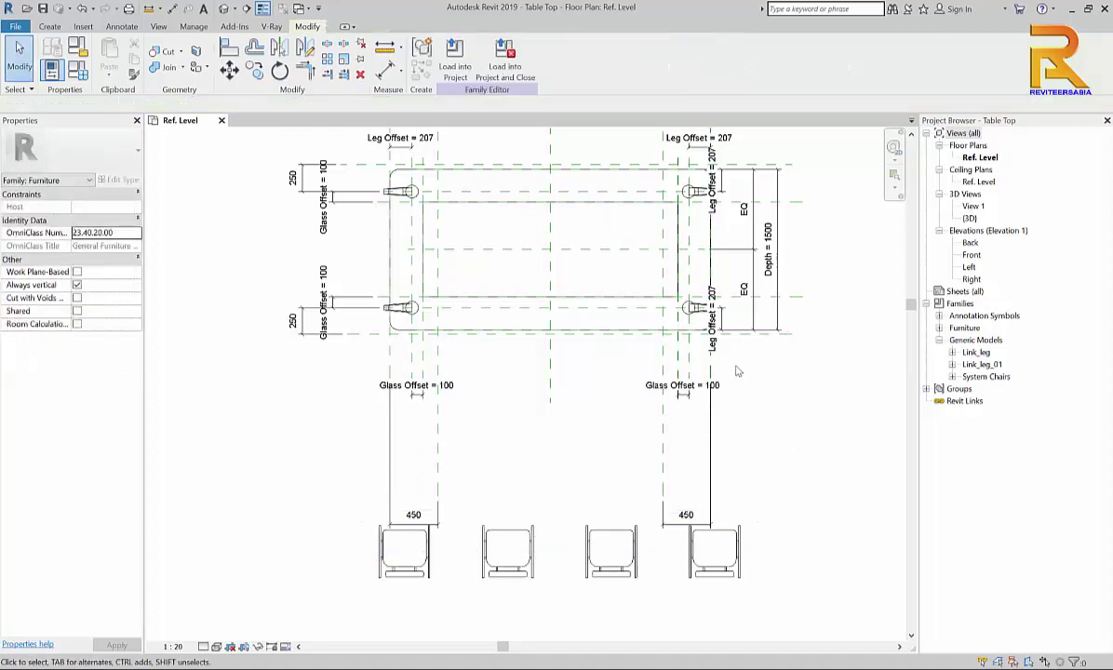
# Pull the chair row's right end in to the reference line
pyautogui.click(612, 537)
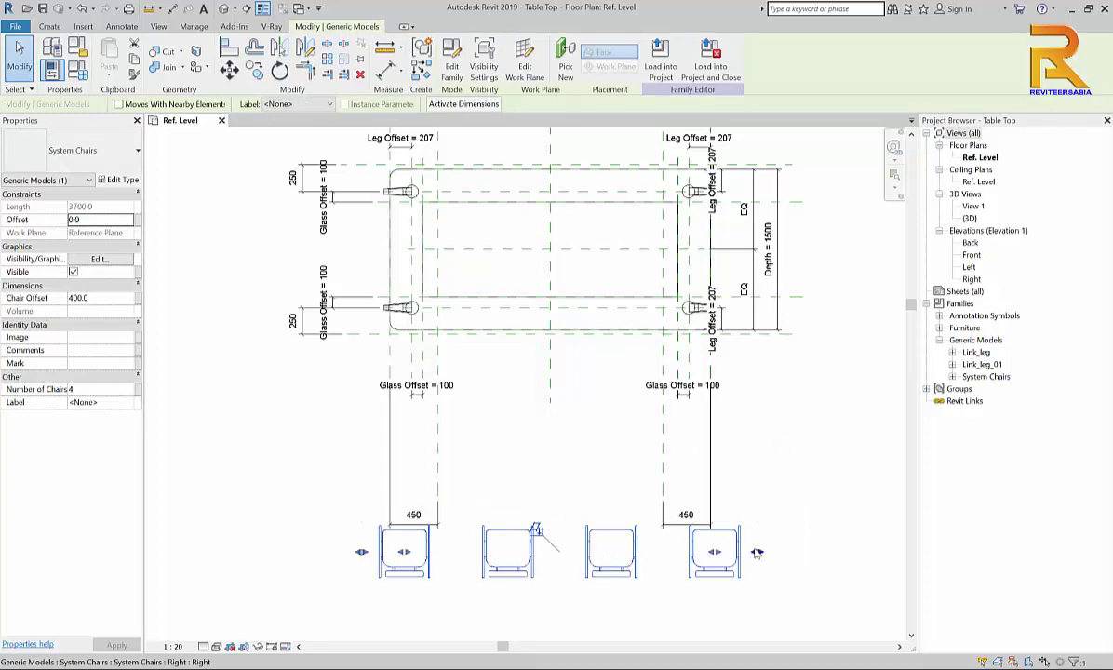
pyautogui.moveTo(756, 553); pyautogui.dragTo(678, 553)
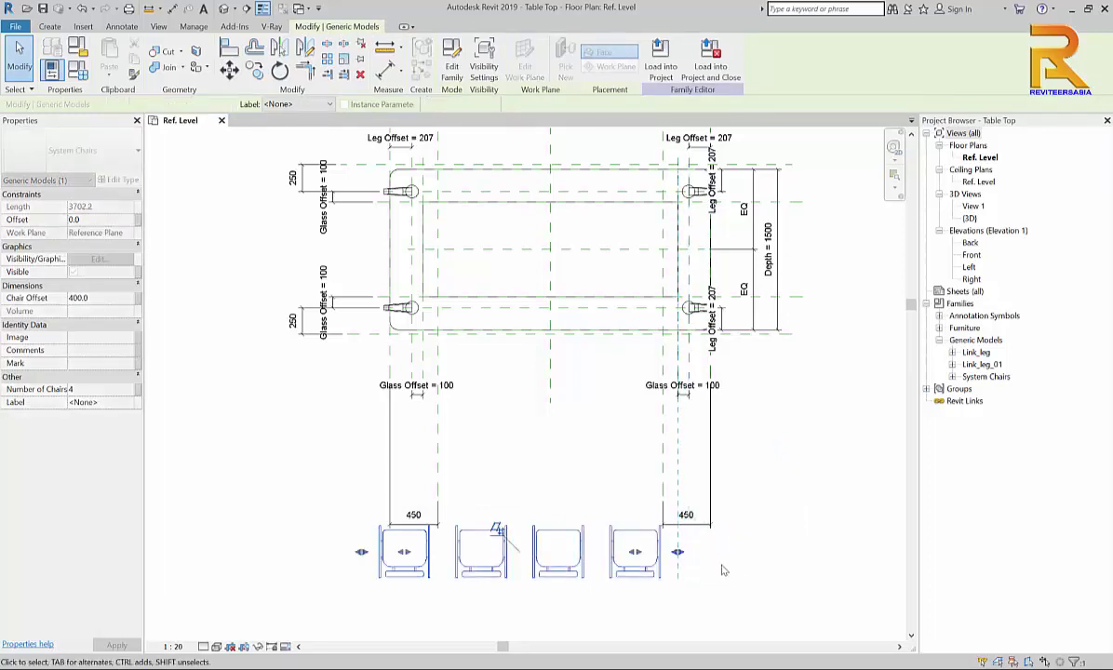
pyautogui.scroll(2, 558, 557)
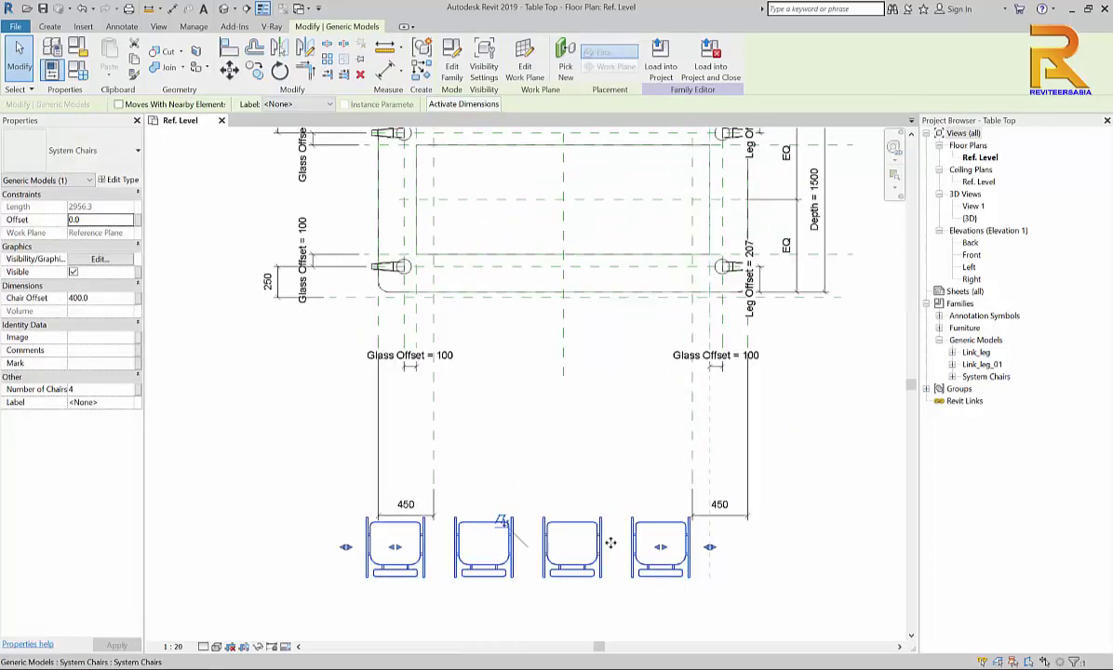
pyautogui.moveTo(611, 543); pyautogui.dragTo(646, 534, button='middle')
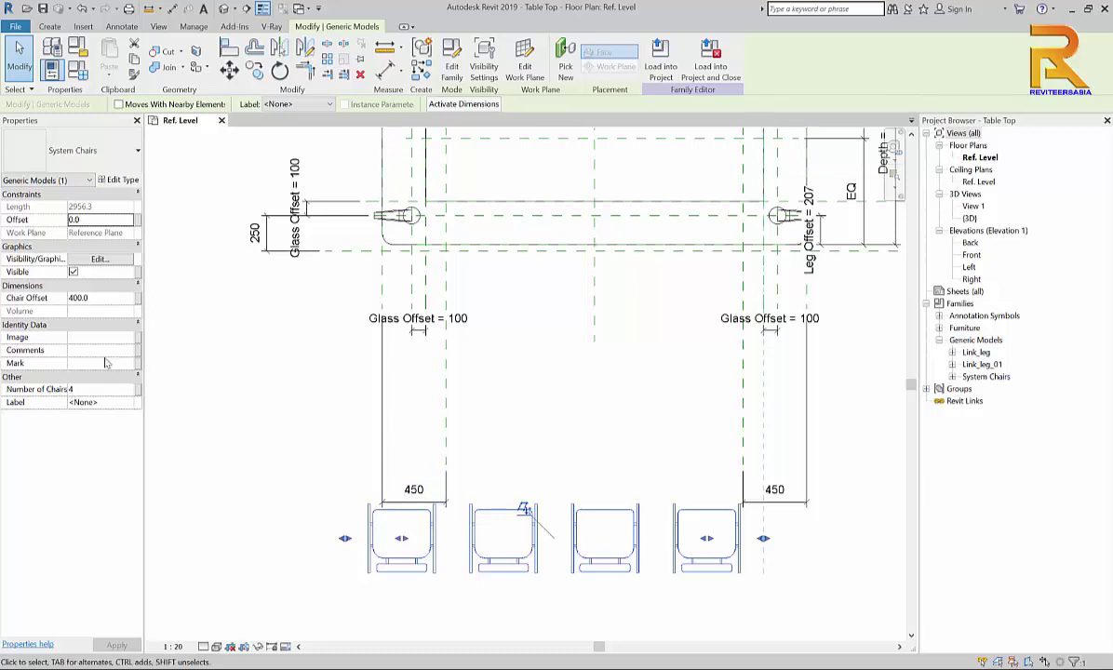
pyautogui.moveTo(206, 373); pyautogui.dragTo(241, 503, button='middle')
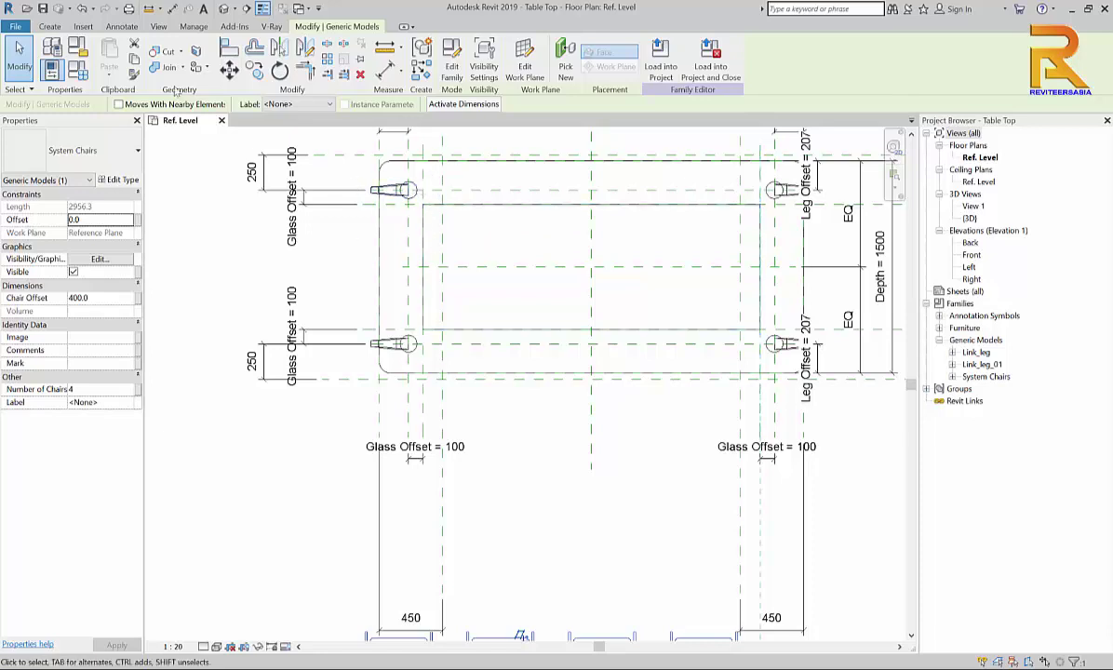
# Create a new Chair Offset family parameter for linking the chairs' Chair Offset
pyautogui.click(138, 299)
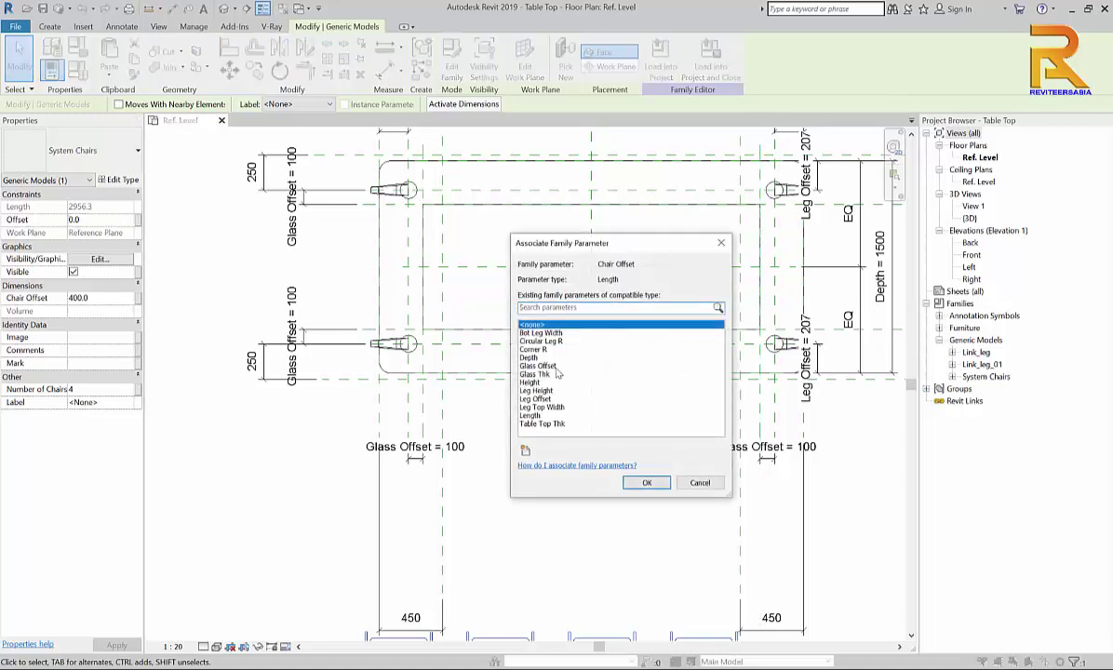
pyautogui.click(525, 451)
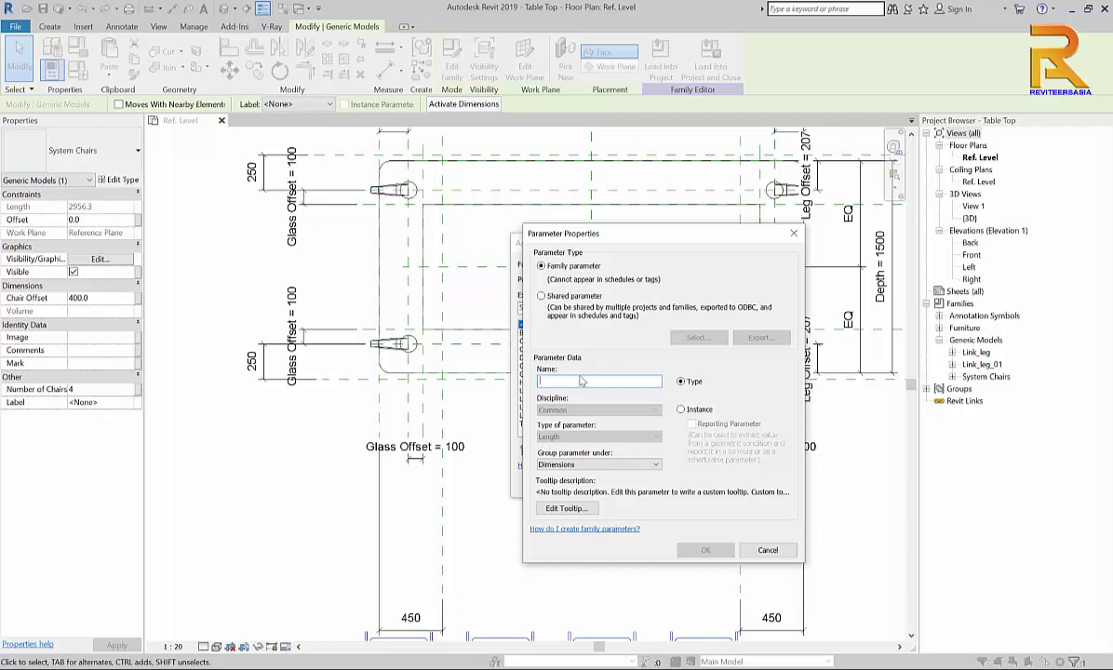
pyautogui.write('Chair Offset')
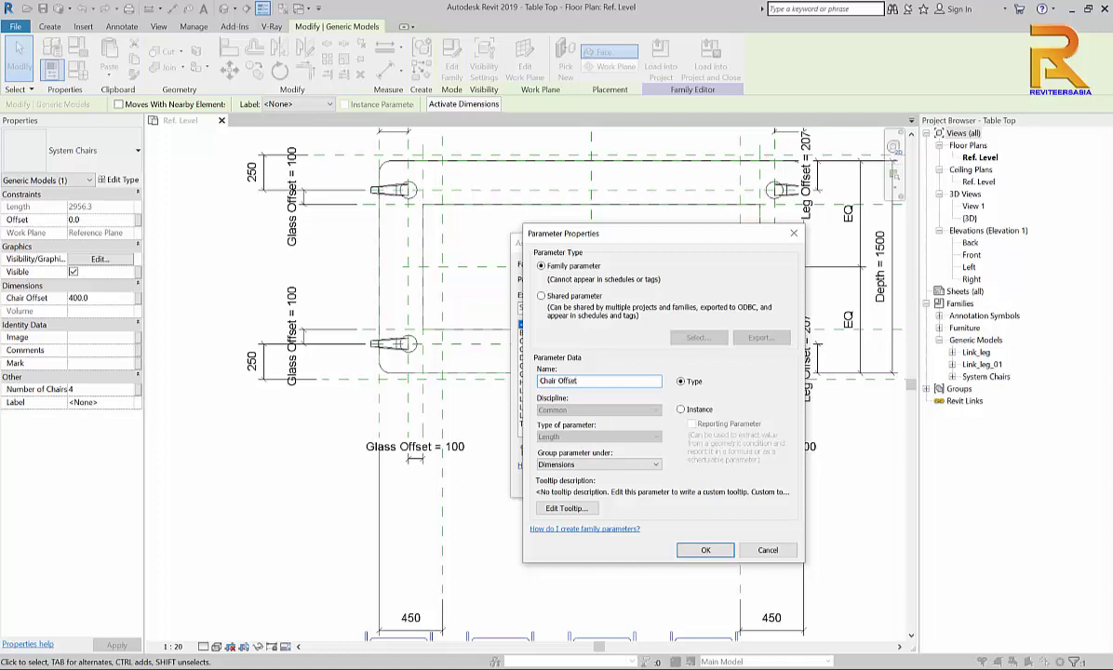
pyautogui.click(706, 550)
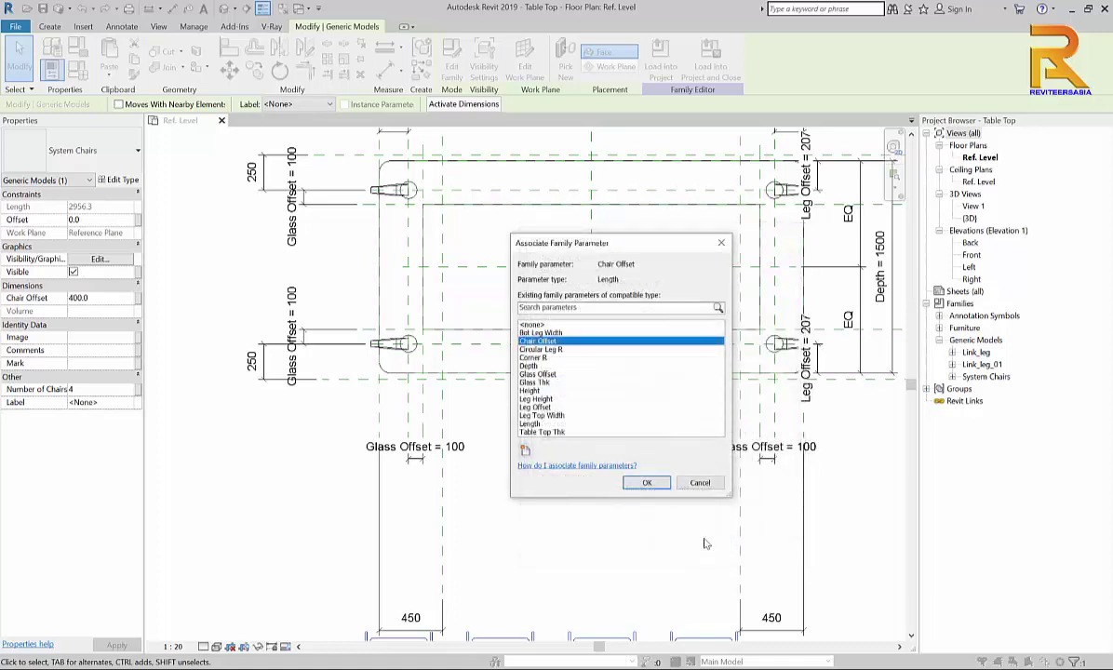
# Link Chair Offset, then link the chair count to a new Number of Chairs parameter under Constraints
pyautogui.click(649, 482)
pyautogui.moveTo(628, 561); pyautogui.dragTo(561, 465, button='middle')
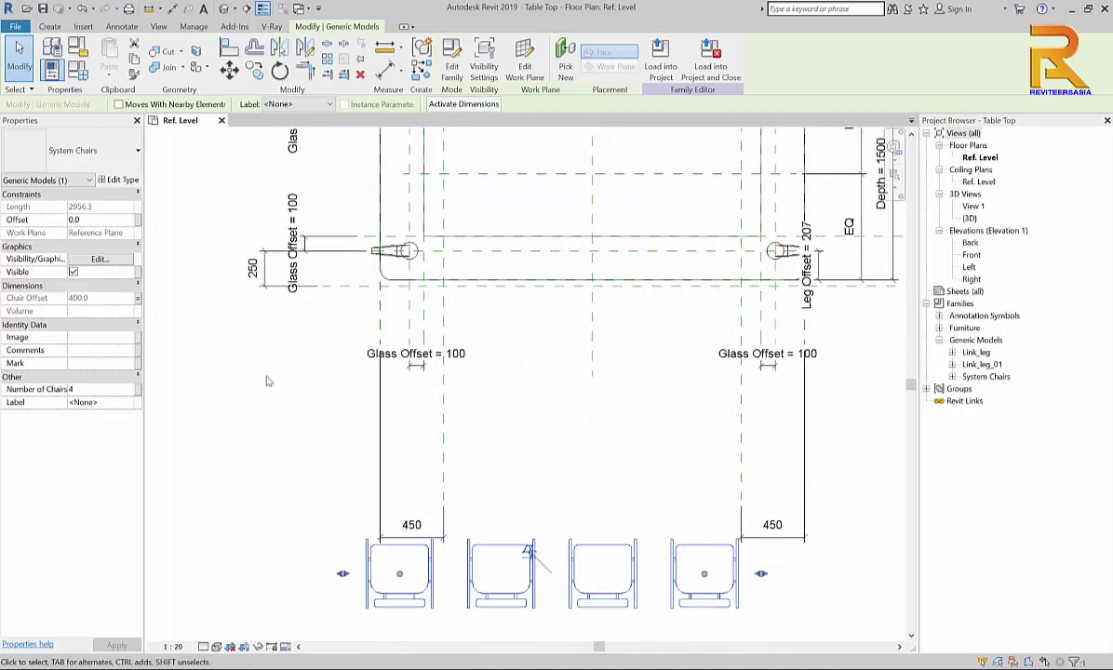
pyautogui.click(136, 391)
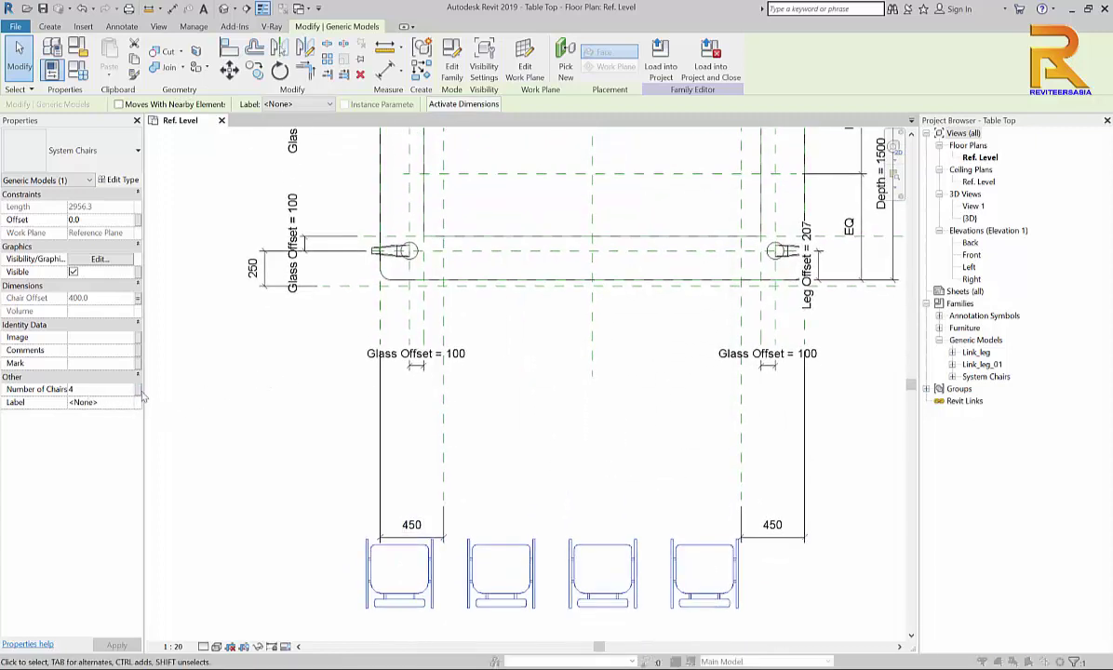
pyautogui.click(525, 450)
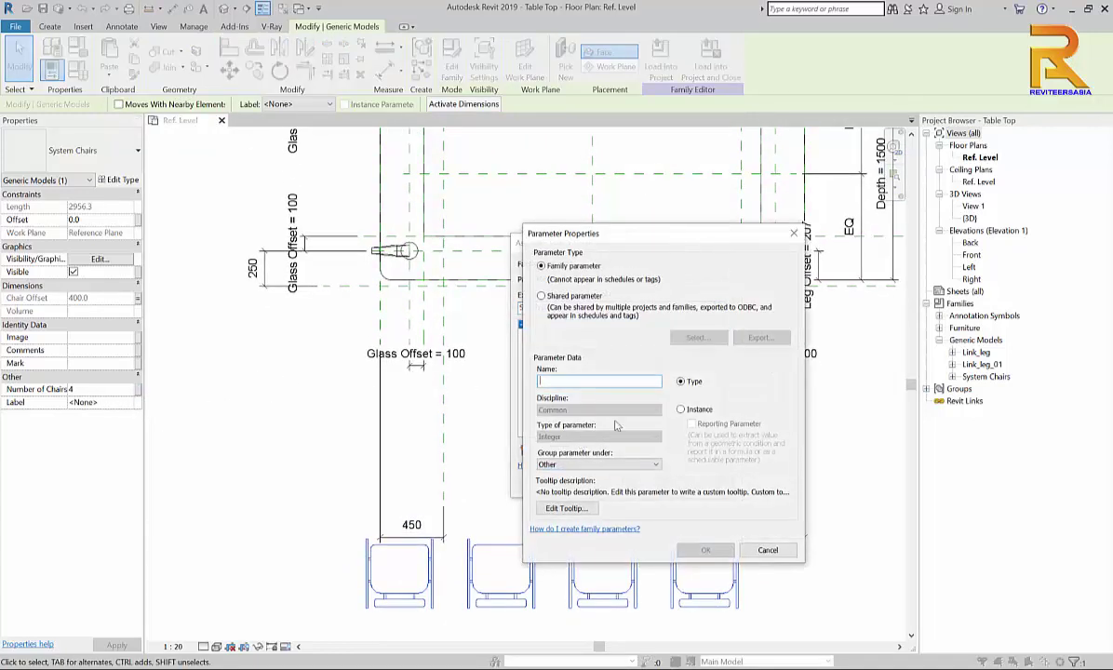
pyautogui.write('Number of Chairs')
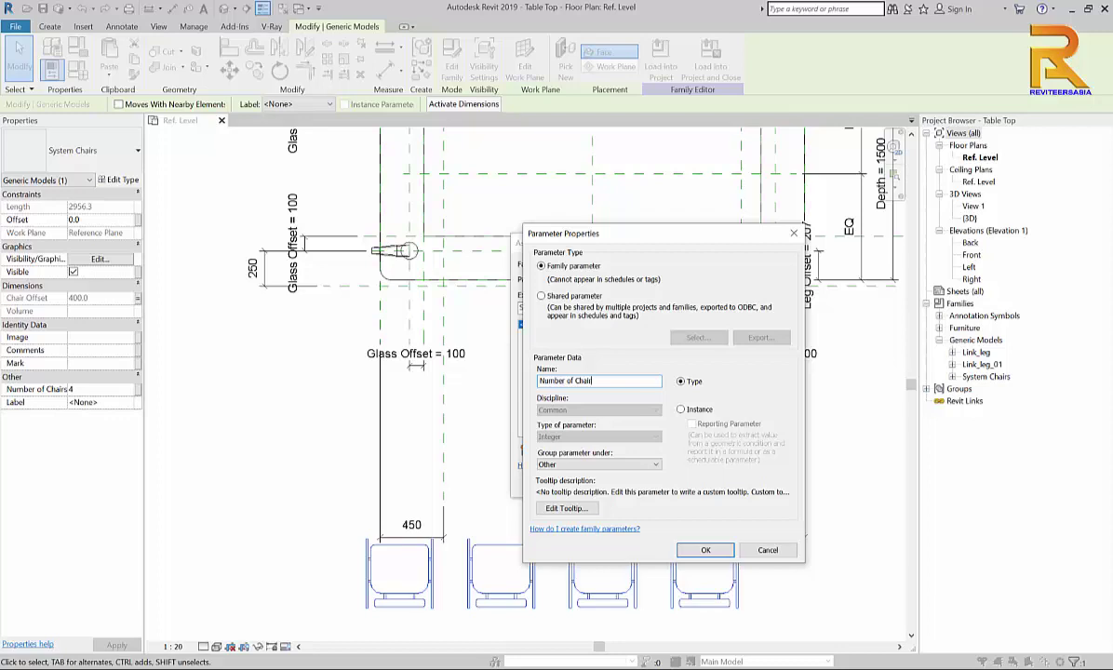
pyautogui.press('Tab')
pyautogui.click(600, 472)
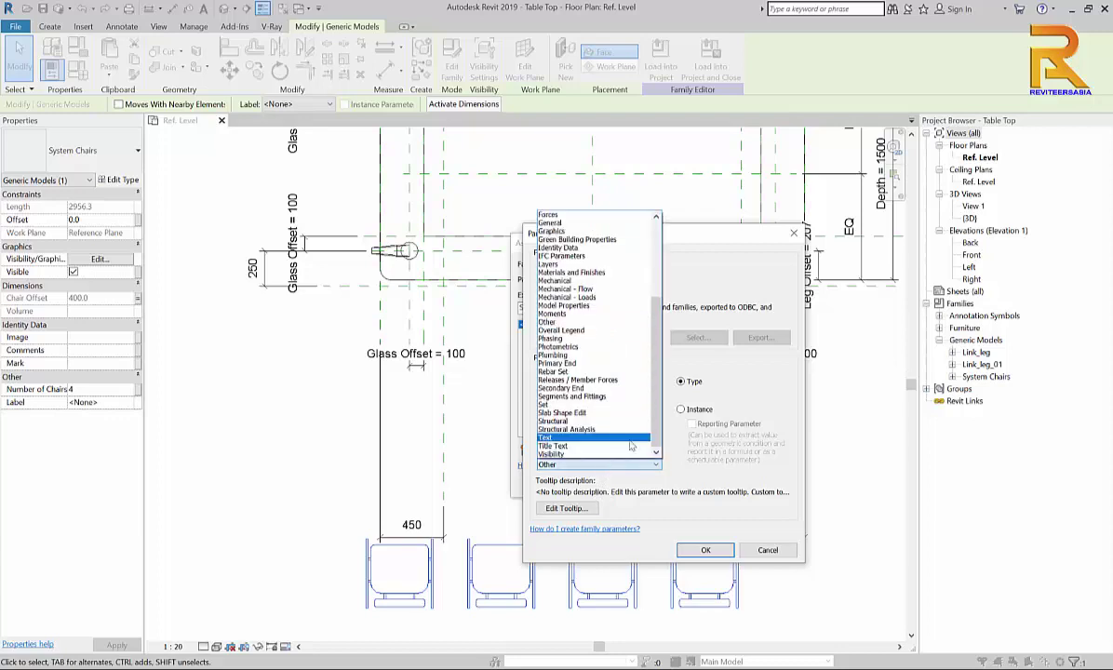
pyautogui.moveTo(661, 284); pyautogui.dragTo(660, 367)
pyautogui.scroll(5, 661, 368)
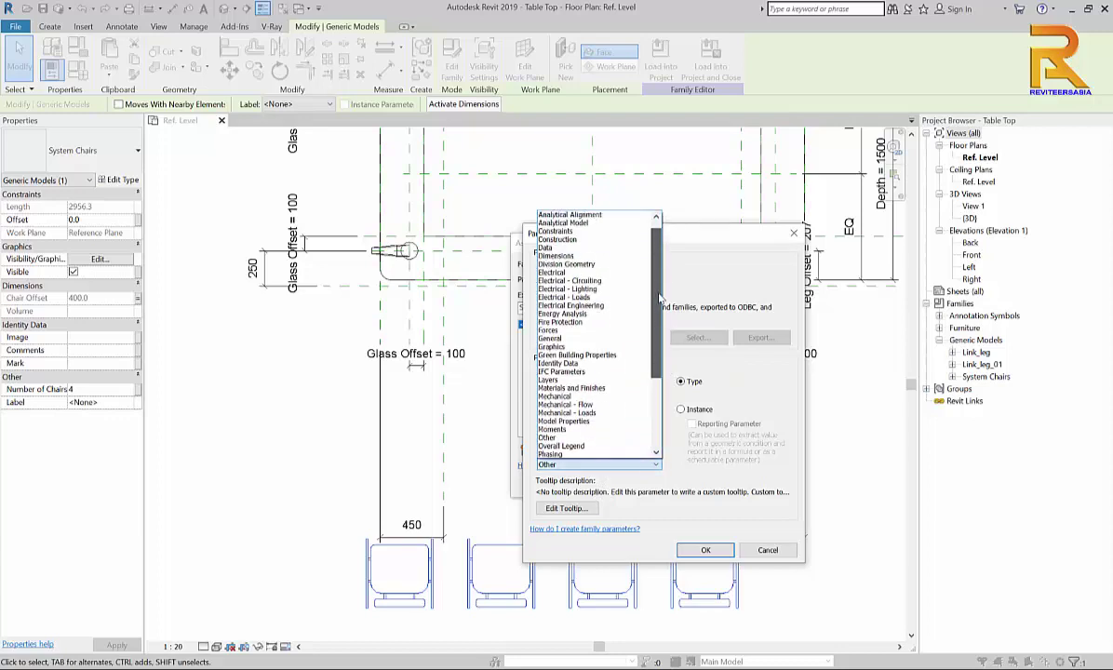
pyautogui.click(569, 240)
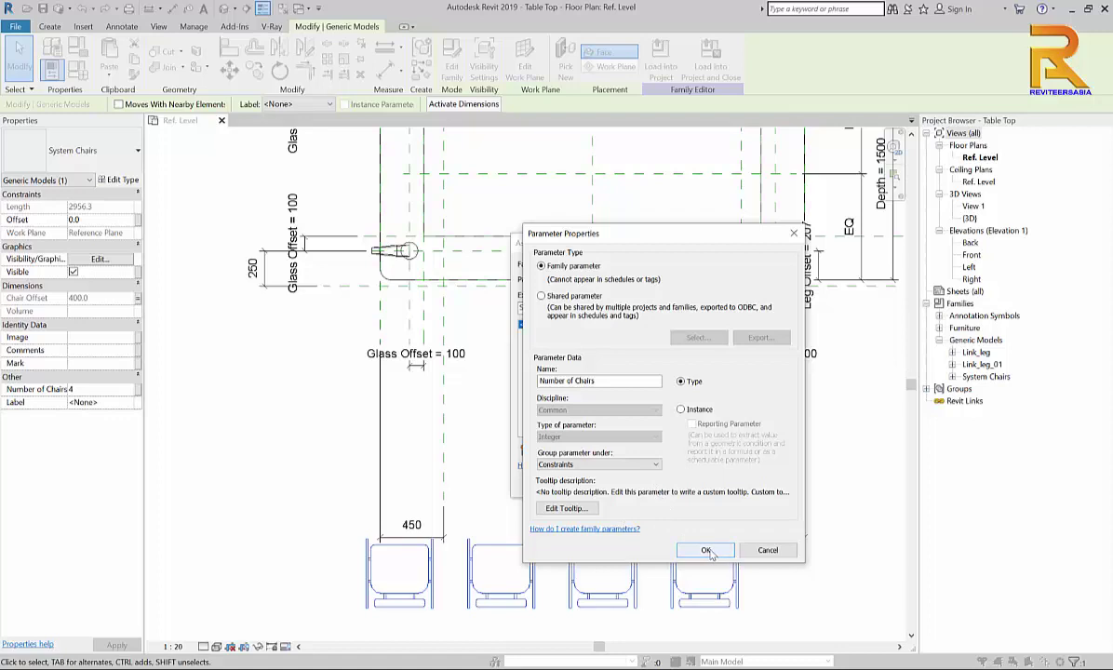
pyautogui.click(707, 550)
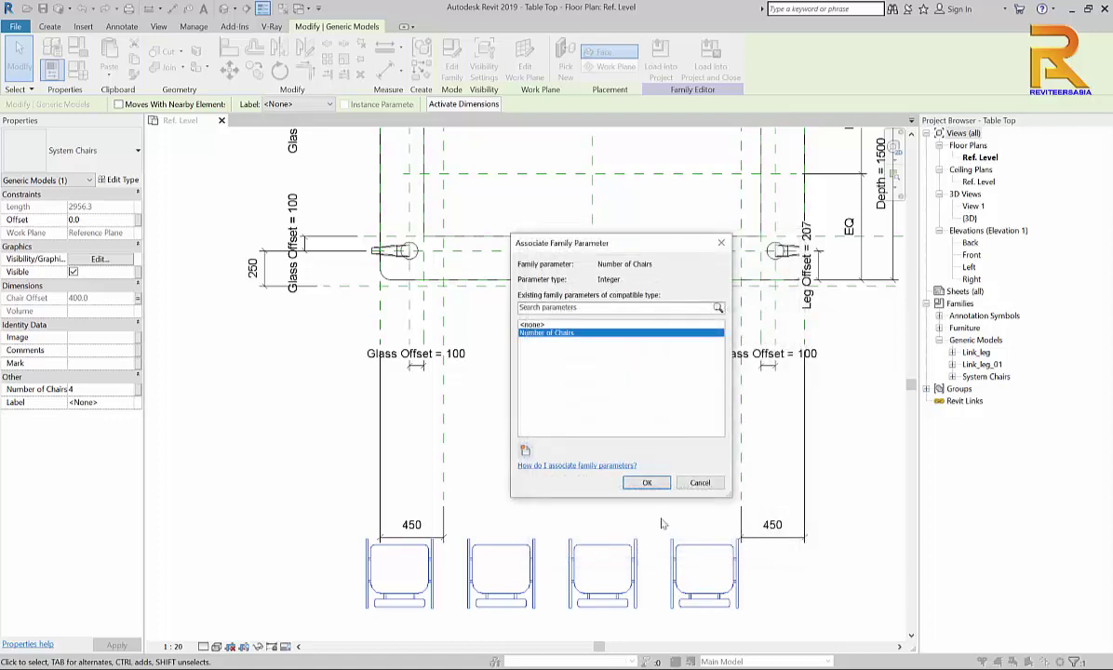
pyautogui.click(647, 482)
pyautogui.click(622, 463)
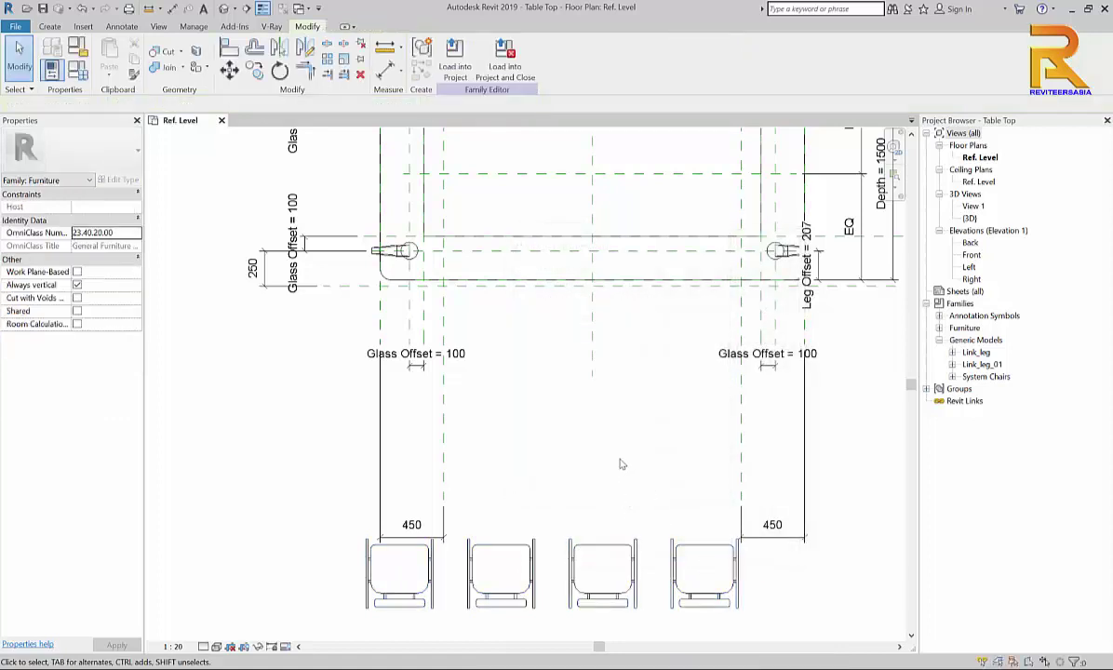
pyautogui.scroll(-2, 622, 463)
pyautogui.moveTo(631, 449); pyautogui.dragTo(603, 479, button='middle')
pyautogui.scroll(3, 541, 544)
pyautogui.scroll(-1, 498, 483)
pyautogui.scroll(-1, 498, 483)
pyautogui.scroll(1, 516, 470)
pyautogui.moveTo(517, 470); pyautogui.dragTo(507, 646, button='middle')
pyautogui.scroll(-1, 483, 615)
pyautogui.scroll(-1, 507, 642)
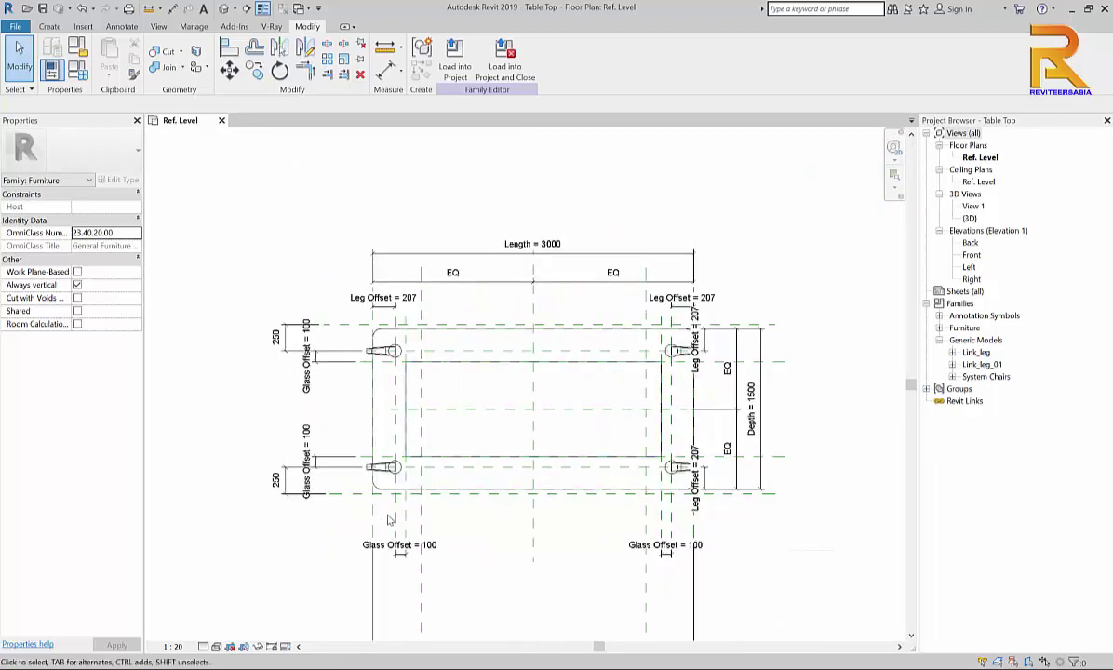
pyautogui.scroll(2, 390, 524)
pyautogui.scroll(-1, 451, 484)
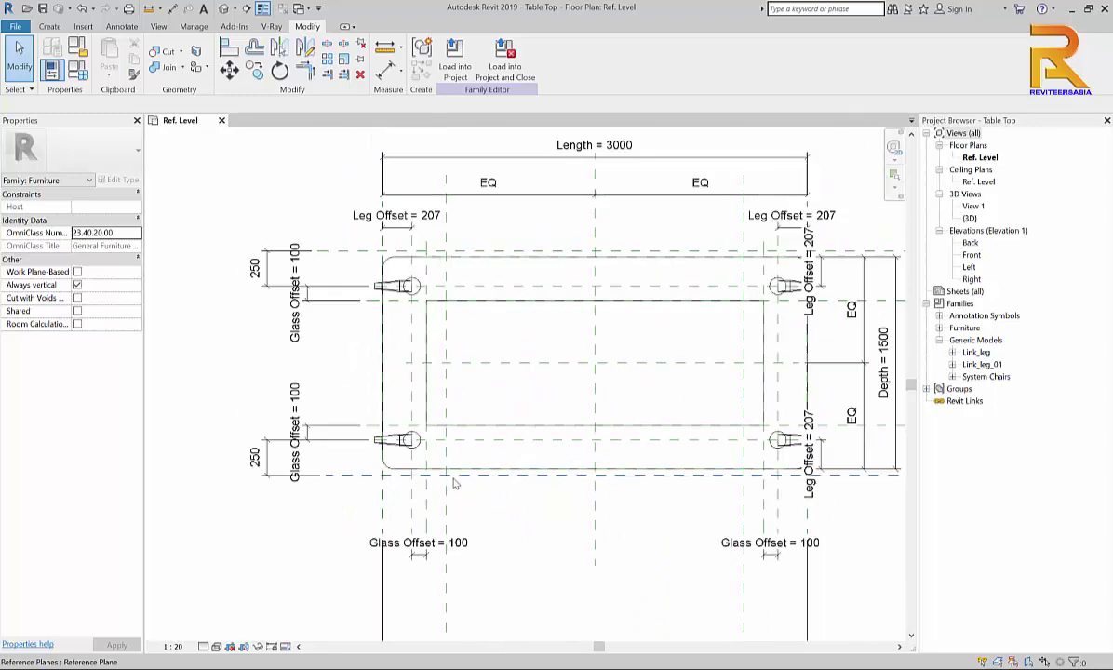
pyautogui.scroll(-2, 386, 461)
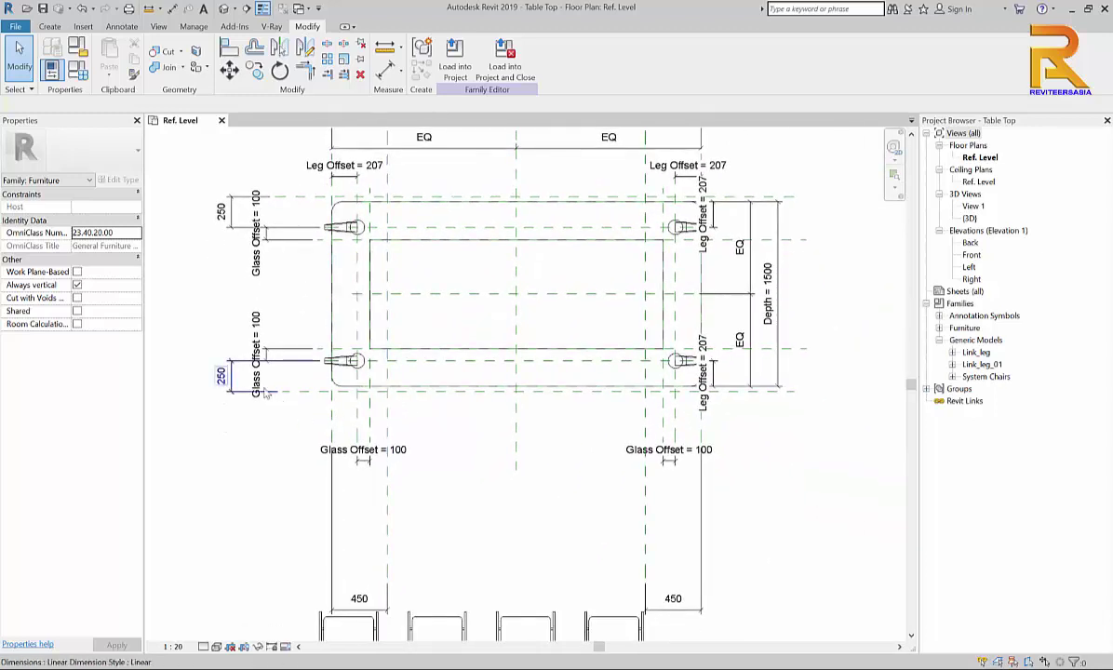
pyautogui.scroll(2, 291, 395)
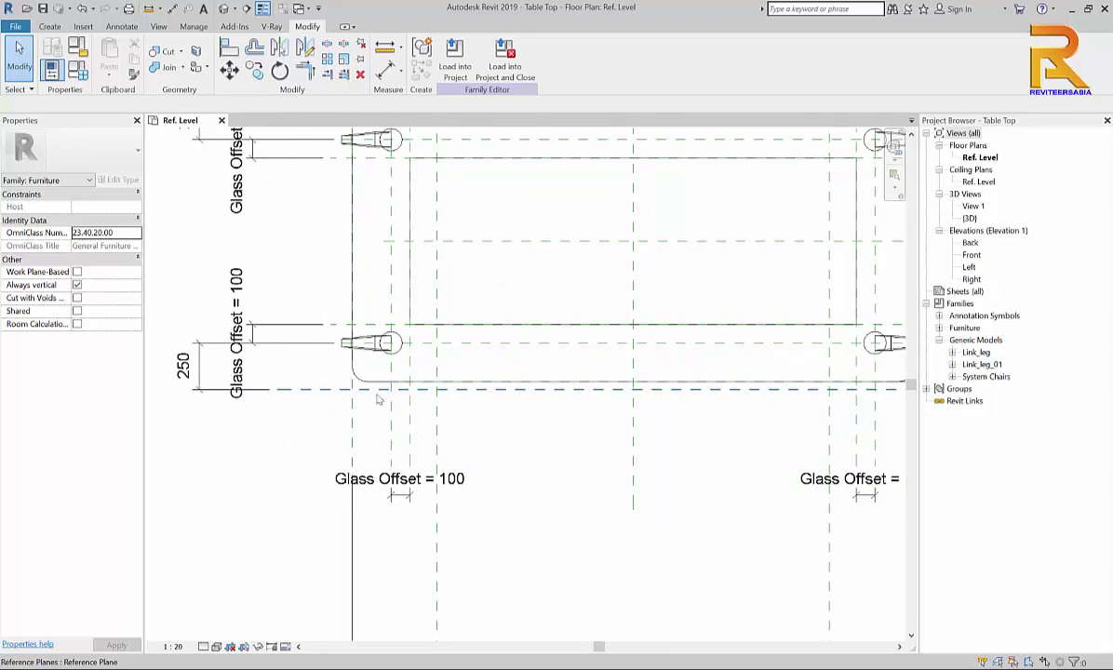
pyautogui.scroll(-2, 460, 392)
pyautogui.moveTo(485, 416); pyautogui.dragTo(396, 349, button='middle')
pyautogui.moveTo(412, 608); pyautogui.dragTo(487, 517, button='middle')
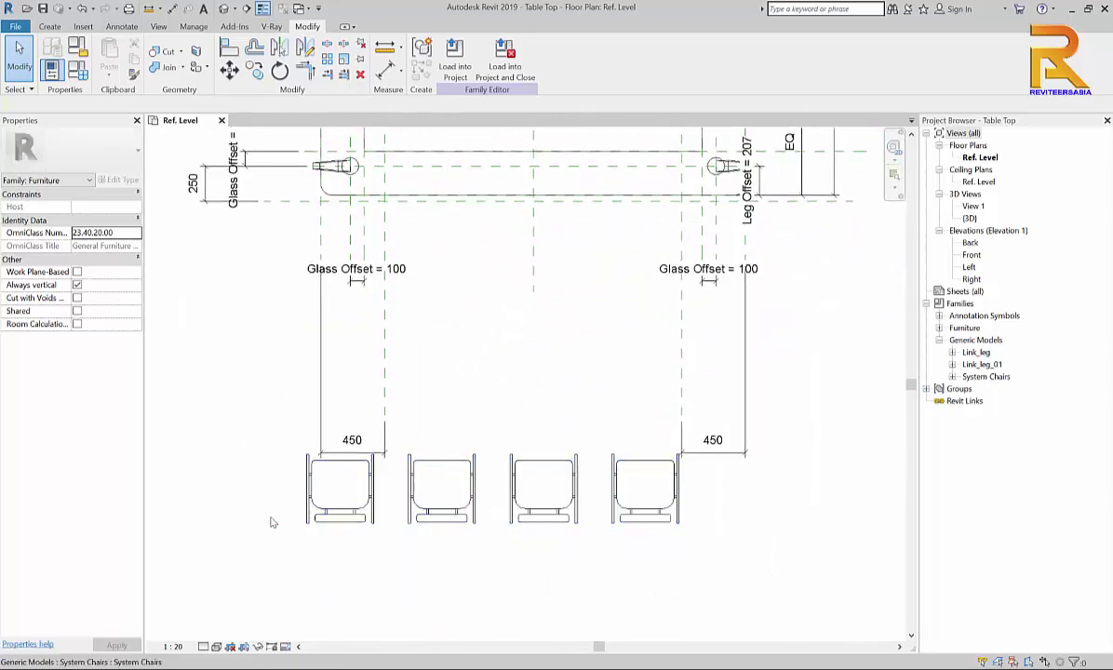
pyautogui.click(288, 501)
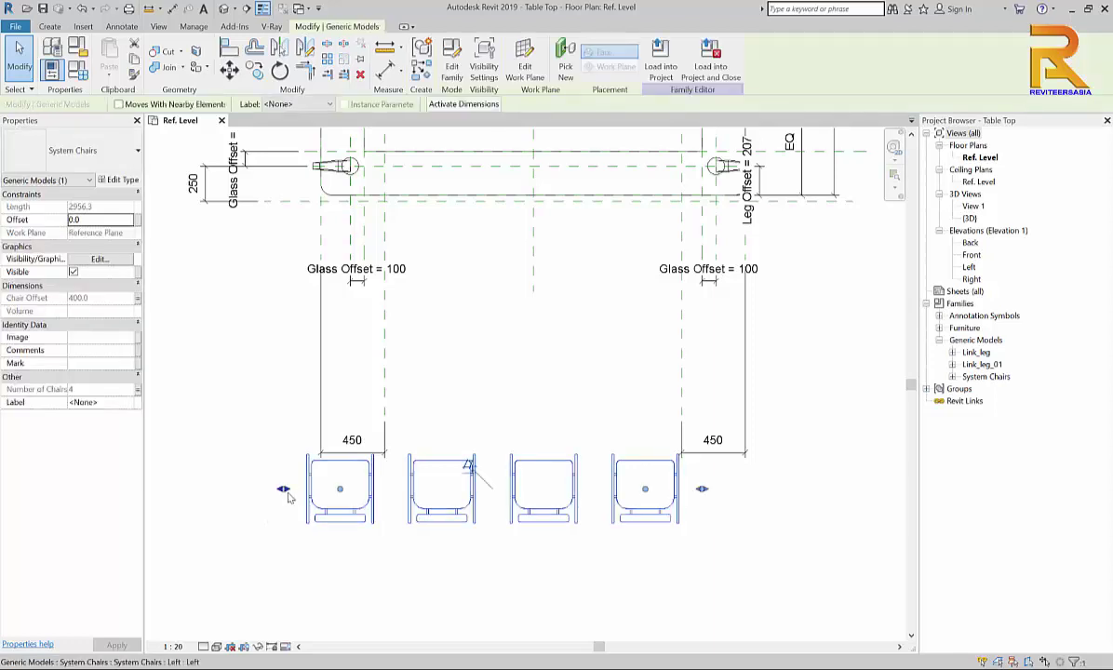
pyautogui.moveTo(449, 450); pyautogui.dragTo(467, 531, button='middle')
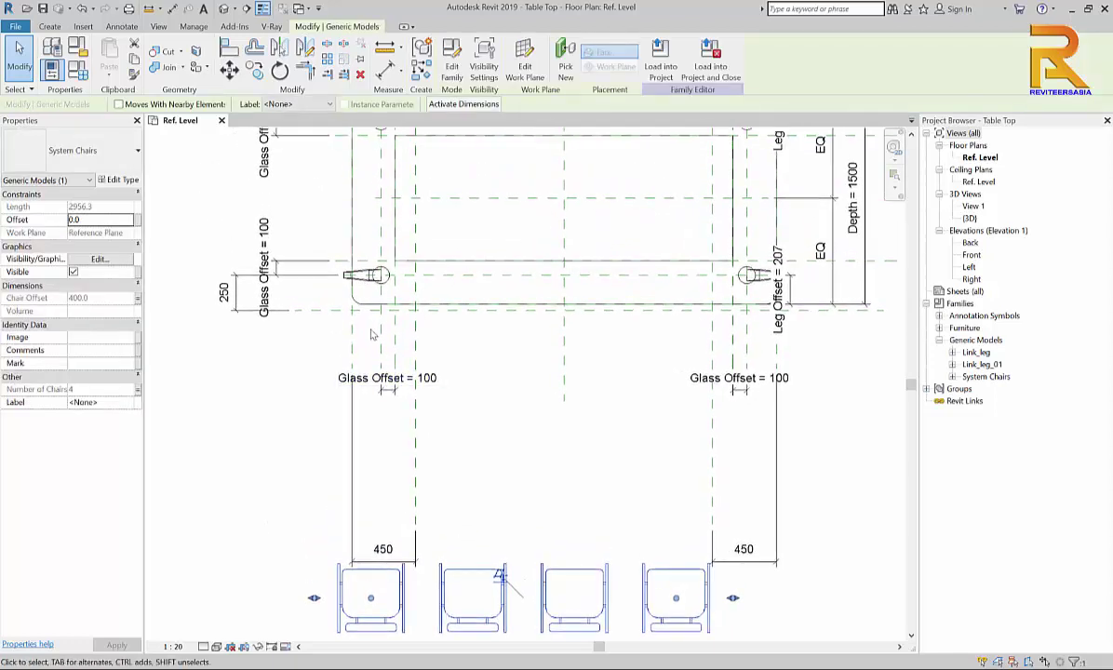
pyautogui.scroll(3, 371, 335)
pyautogui.scroll(-3, 380, 307)
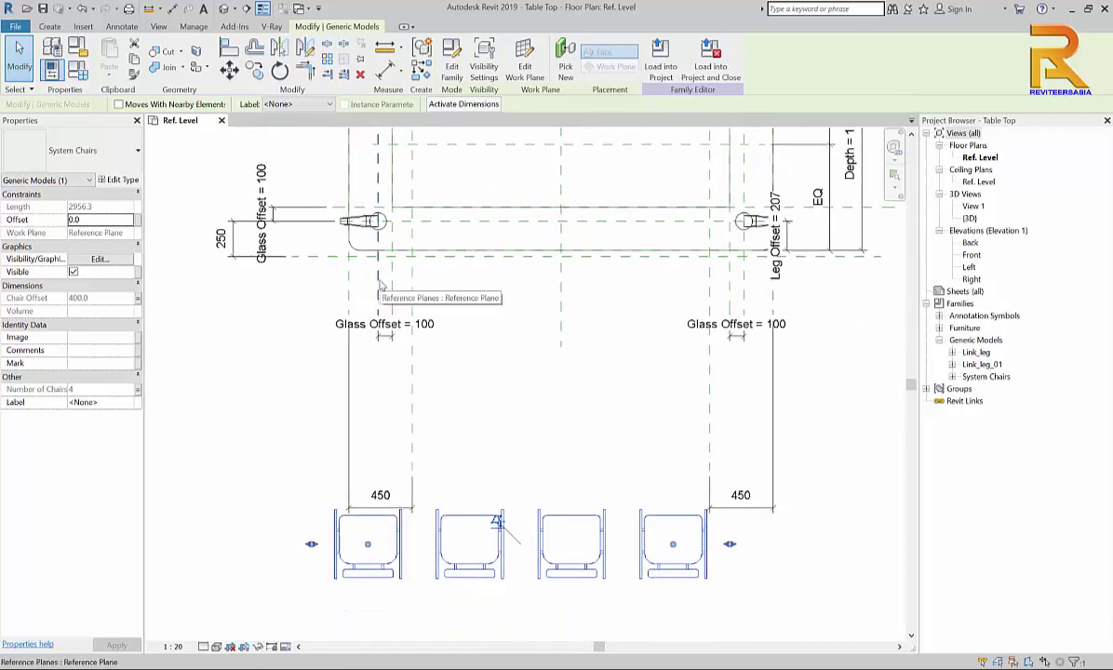
pyautogui.moveTo(659, 475); pyautogui.dragTo(584, 498, button='middle')
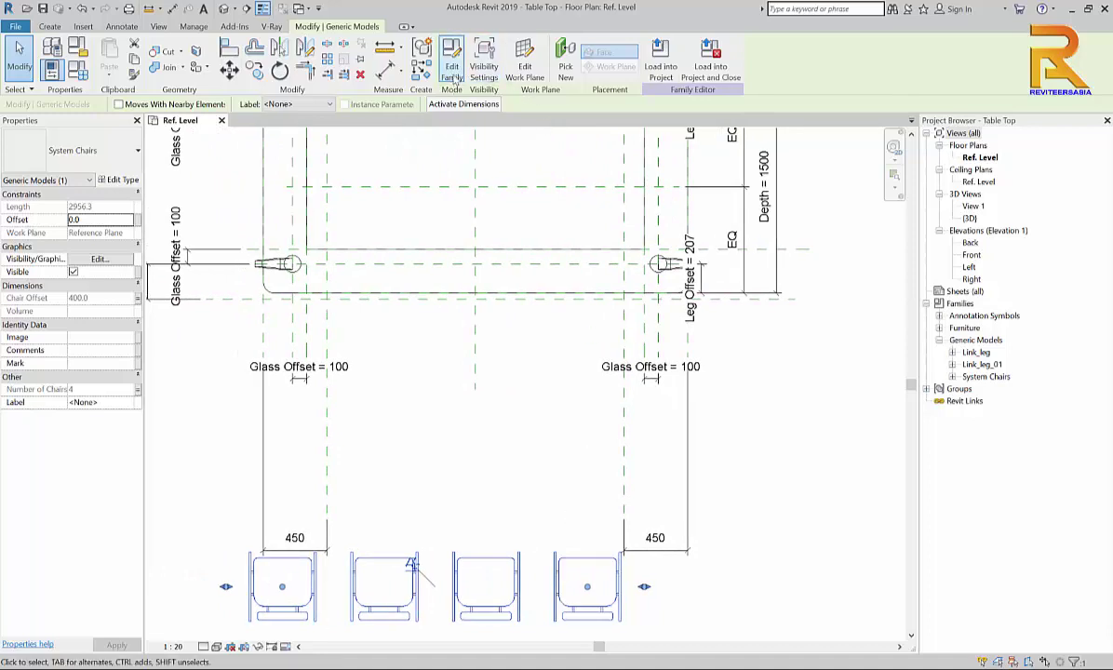
# Align the chair row to the table's left vertical reference plane using AL
pyautogui.press('Escape')
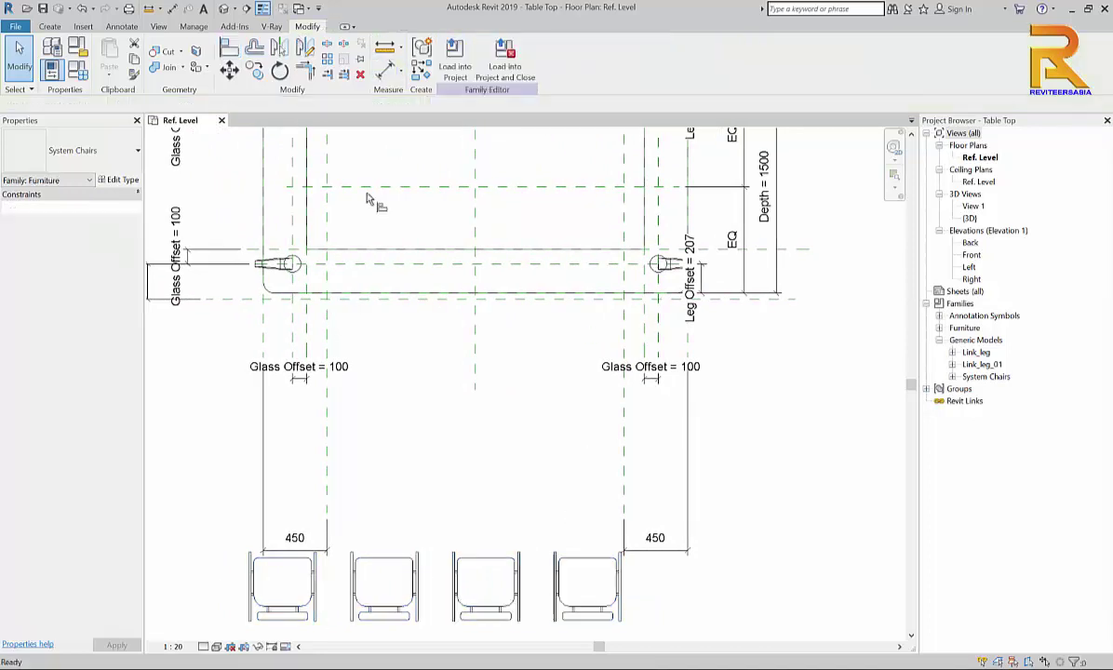
pyautogui.press('a')
pyautogui.press('l')
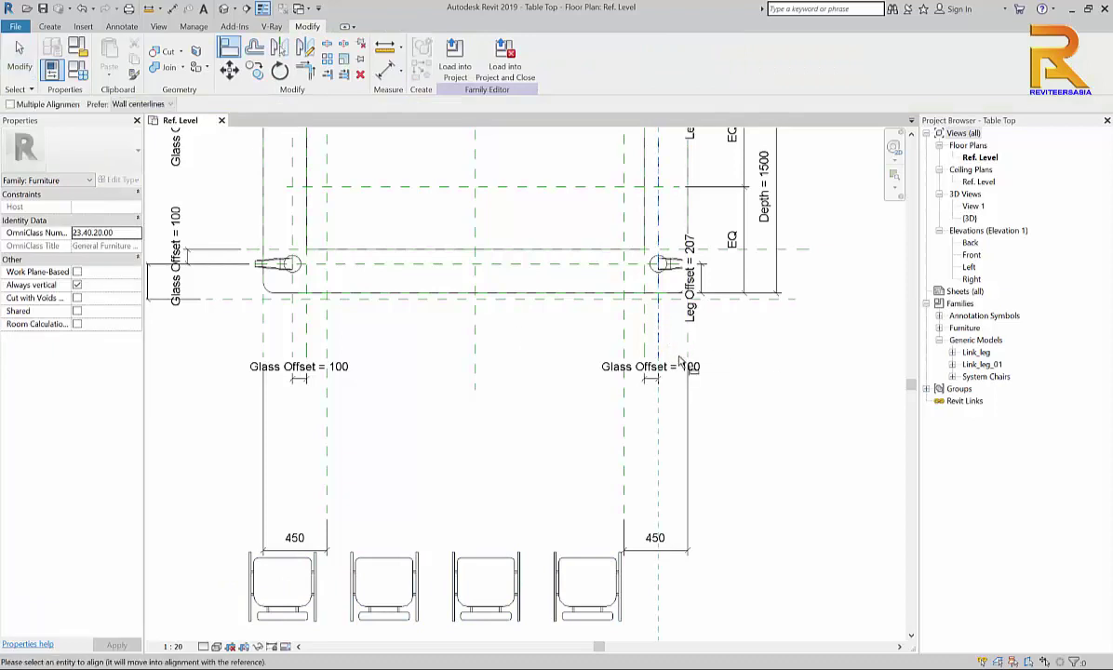
pyautogui.click(645, 592)
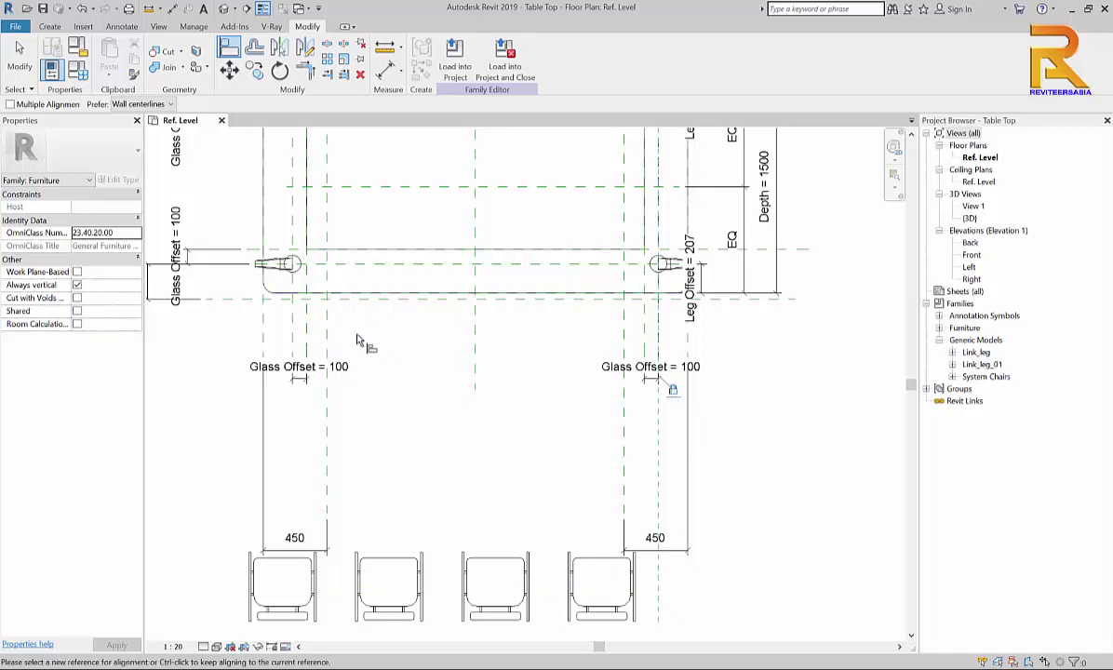
pyautogui.click(293, 307)
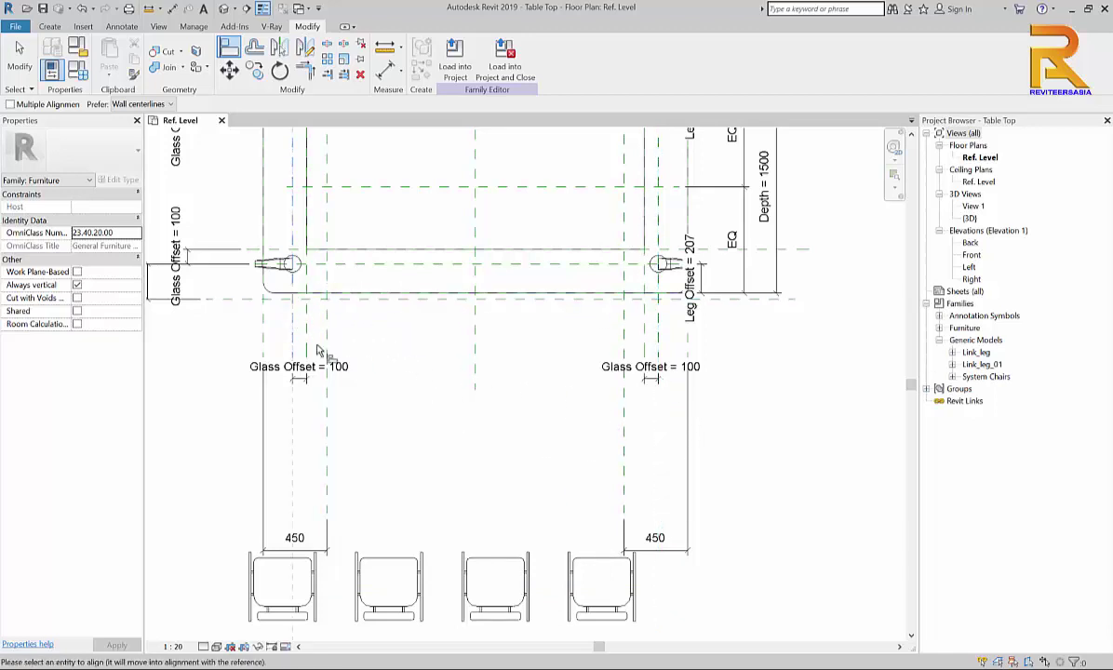
pyautogui.click(246, 583)
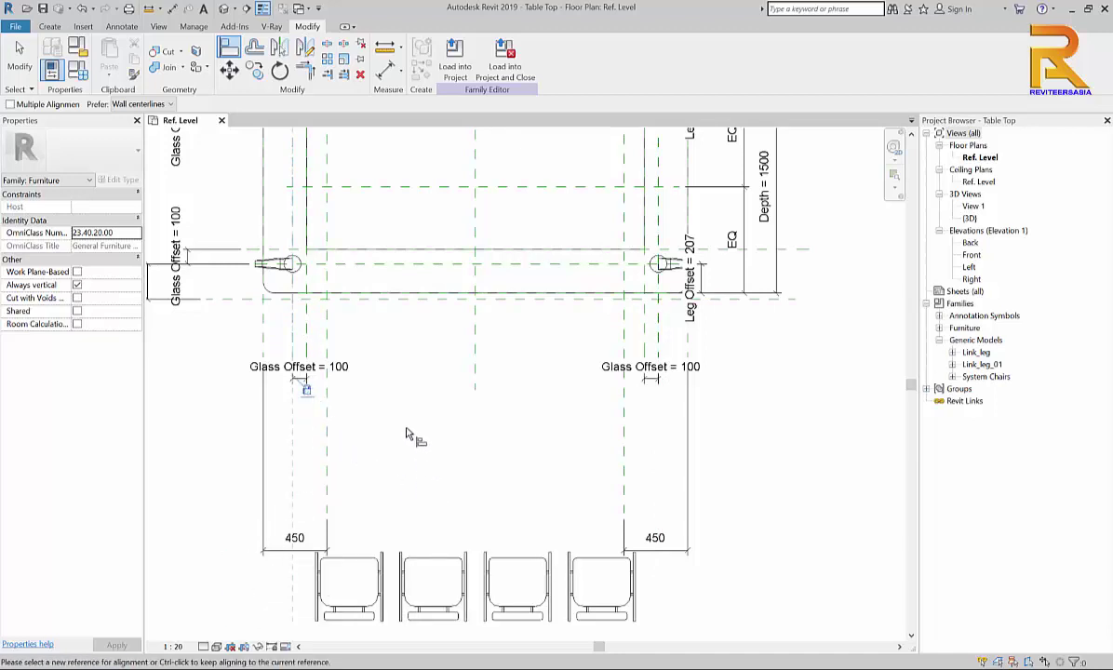
pyautogui.moveTo(403, 421); pyautogui.dragTo(521, 396, button='middle')
pyautogui.press('Escape')
pyautogui.press('Escape')
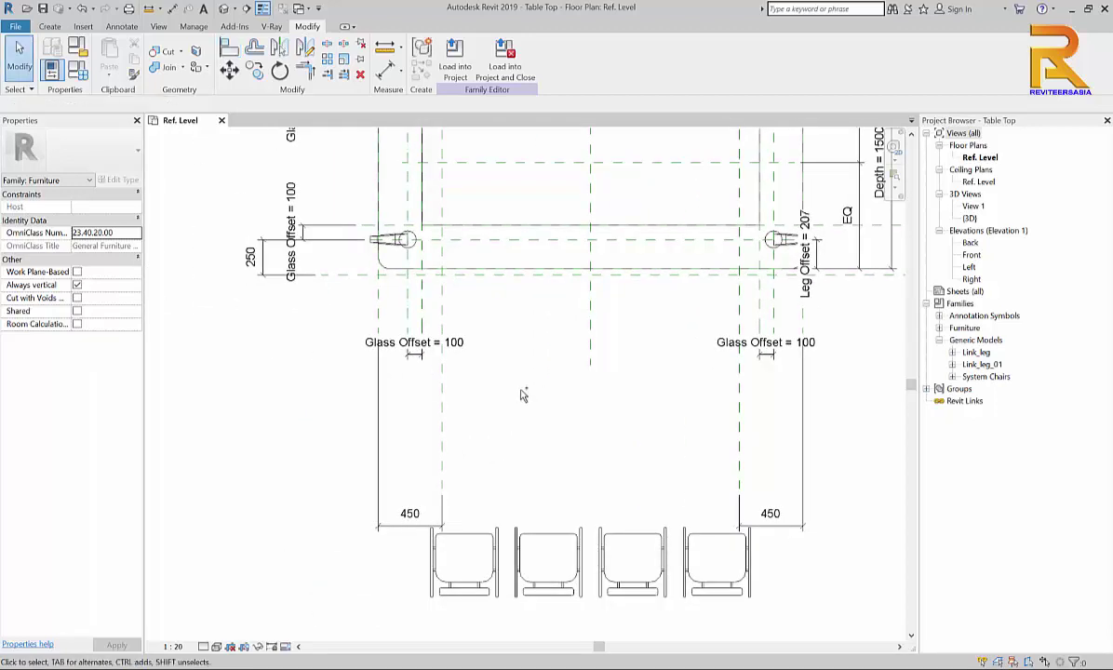
# Move the System Chairs row left beneath the table's left end
pyautogui.moveTo(521, 392); pyautogui.dragTo(715, 333, button='middle')
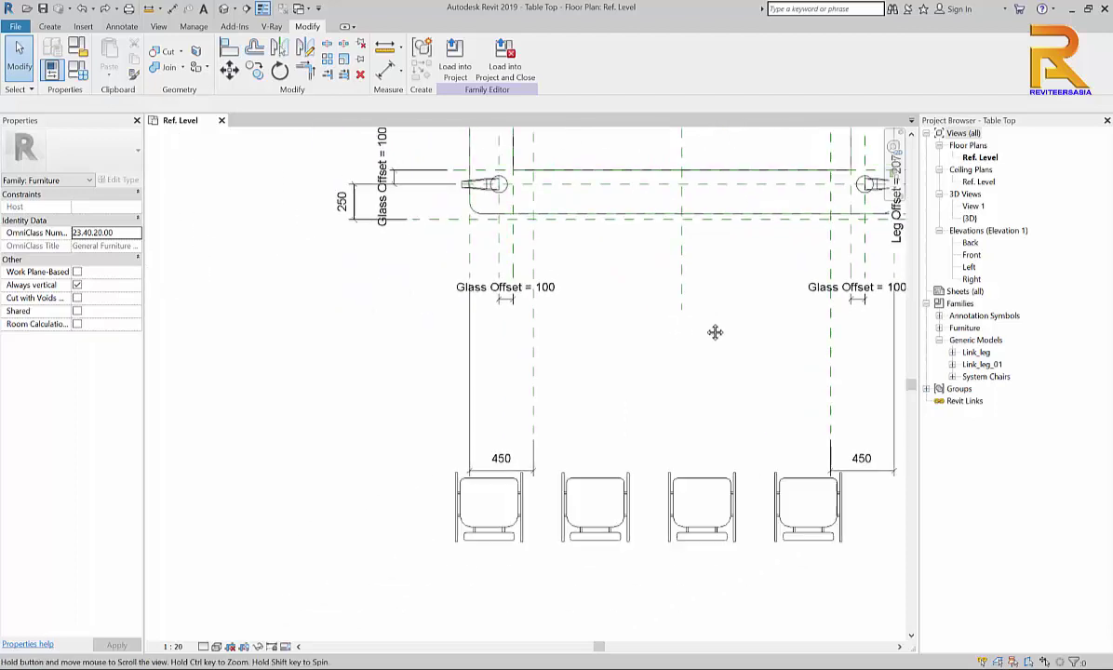
pyautogui.click(628, 490)
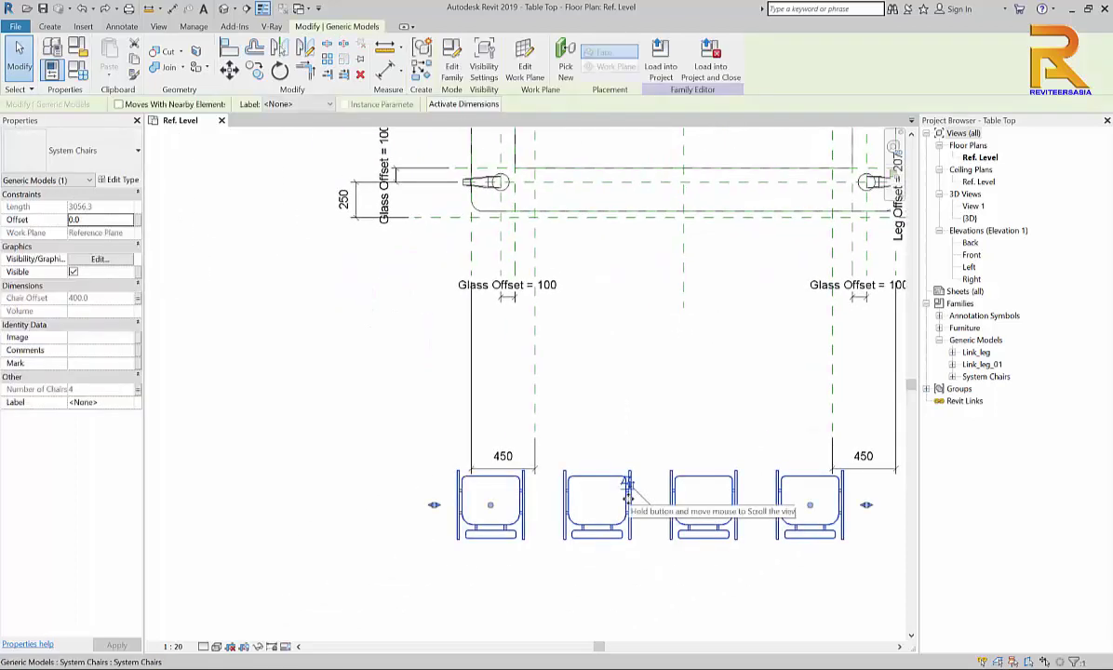
pyautogui.moveTo(628, 491); pyautogui.dragTo(316, 477)
pyautogui.moveTo(314, 378); pyautogui.dragTo(412, 330, button='middle')
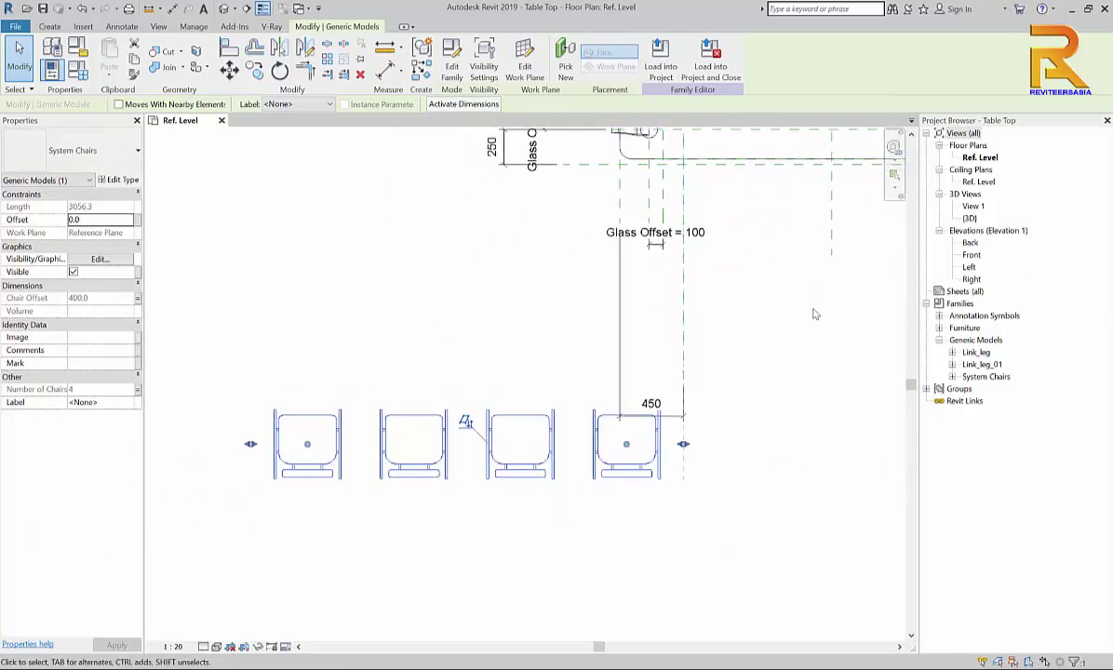
# In the Front elevation, align the chairs' bottoms to Ref. Level, then return to the plan
pyautogui.doubleClick(971, 257)
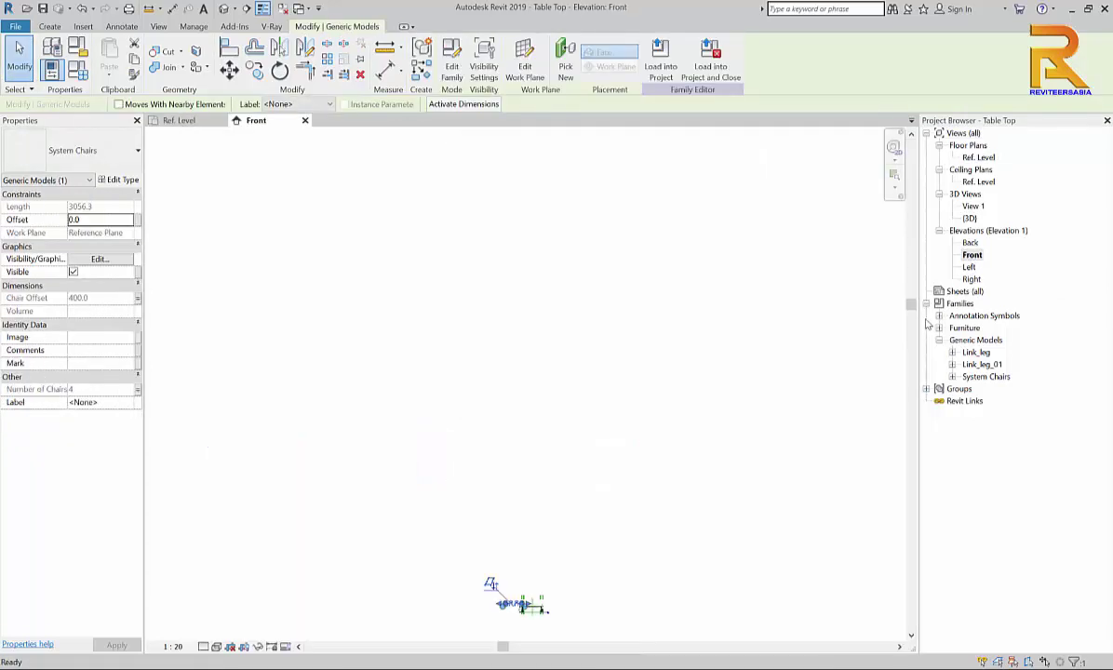
pyautogui.click(742, 402)
pyautogui.press('z')
pyautogui.press('f')
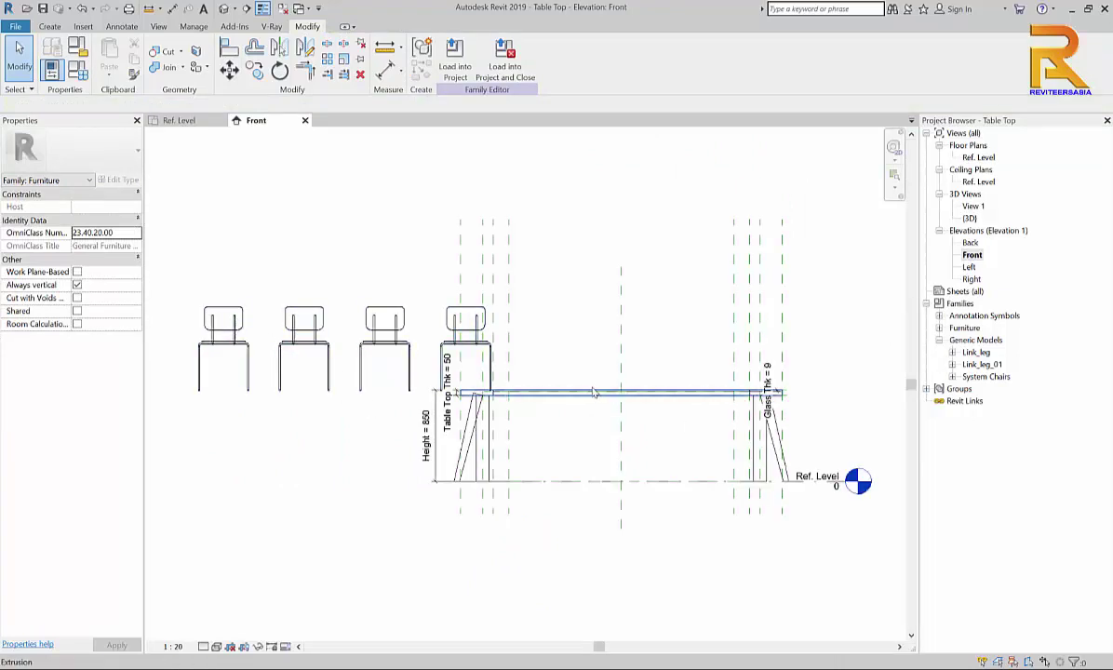
pyautogui.moveTo(593, 393); pyautogui.dragTo(645, 372, button='middle')
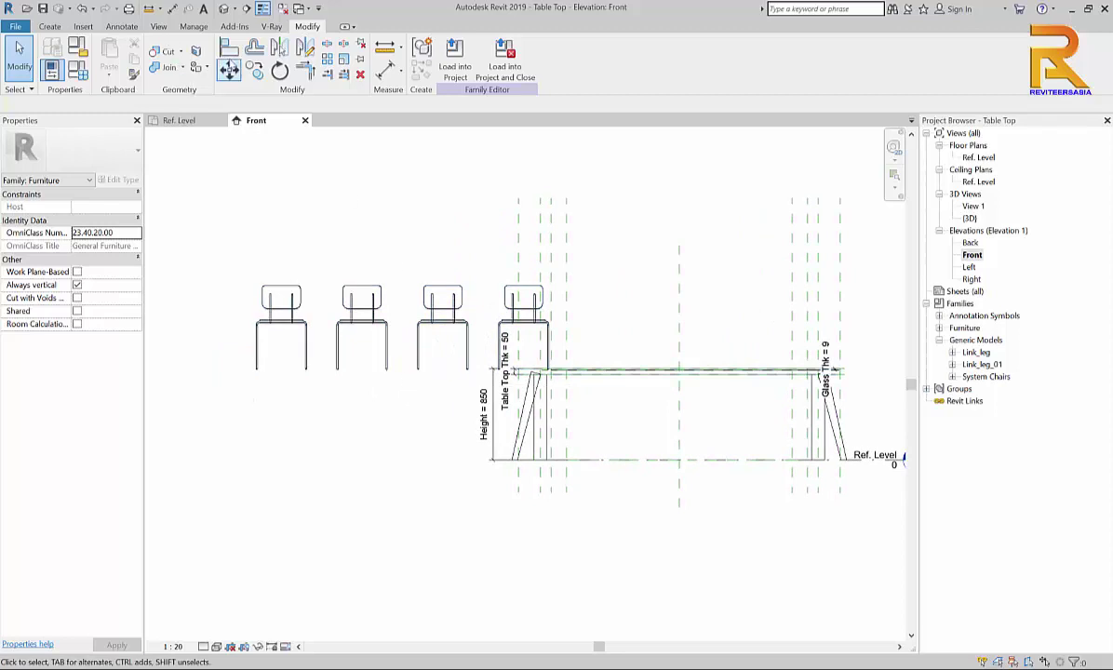
pyautogui.click(229, 48)
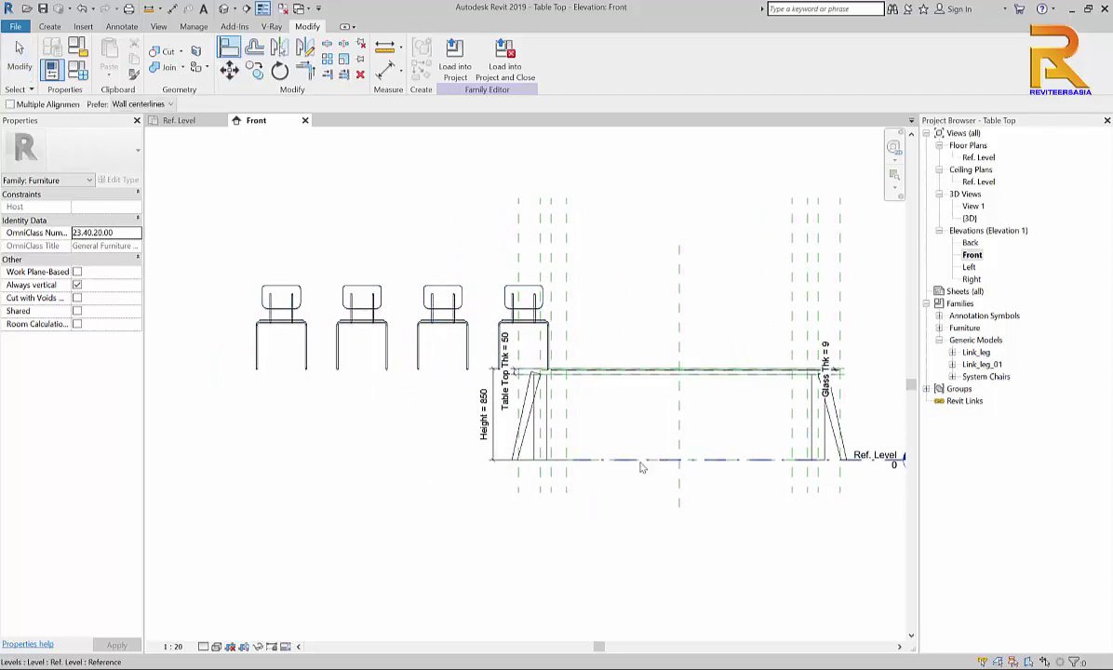
pyautogui.moveTo(641, 464); pyautogui.dragTo(627, 470, button='middle')
pyautogui.click(728, 481)
pyautogui.click(307, 369)
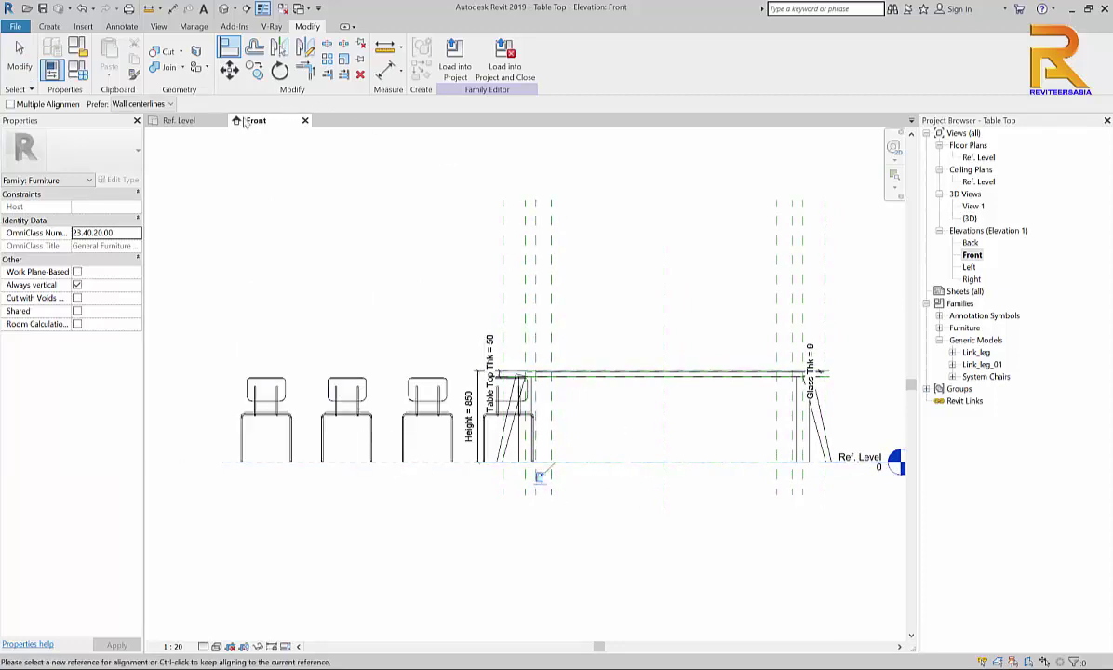
pyautogui.click(179, 120)
# Move the System Chairs row up toward the table
pyautogui.scroll(-2, 507, 437)
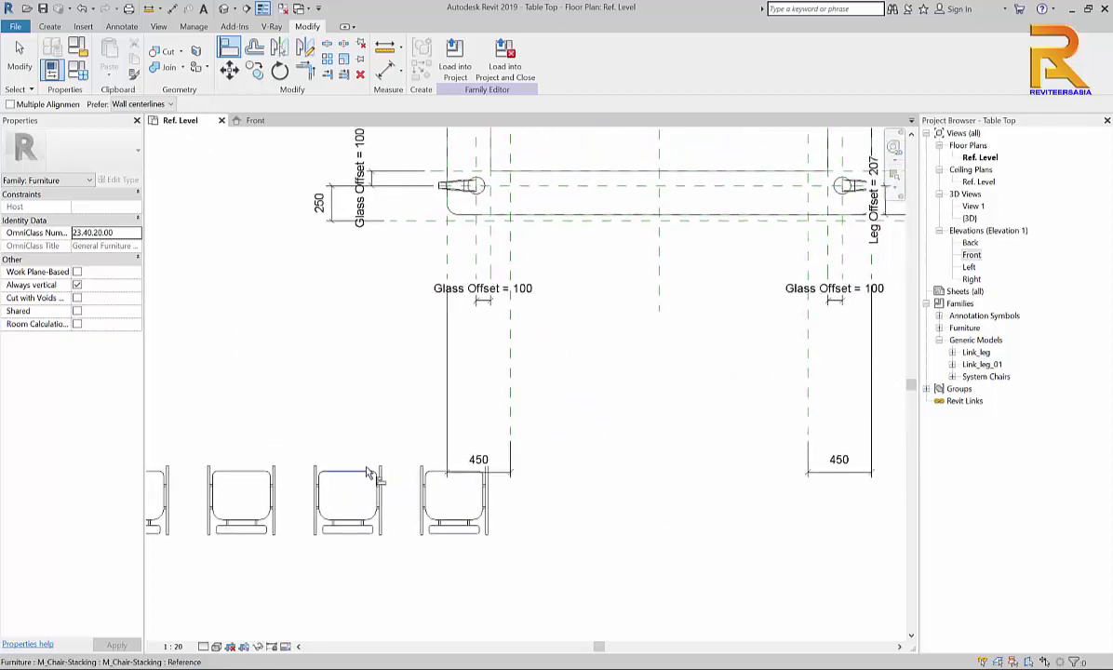
pyautogui.press('Escape')
pyautogui.press('Escape')
pyautogui.click(415, 492)
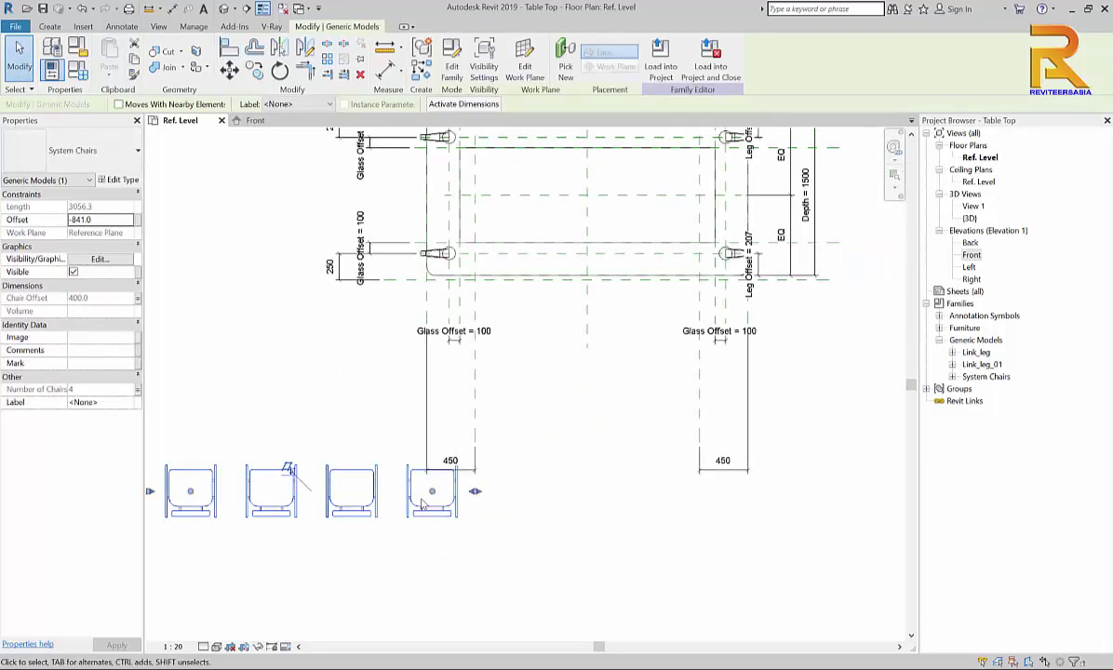
pyautogui.moveTo(428, 494); pyautogui.dragTo(680, 414)
pyautogui.moveTo(679, 414); pyautogui.dragTo(591, 476, button='middle')
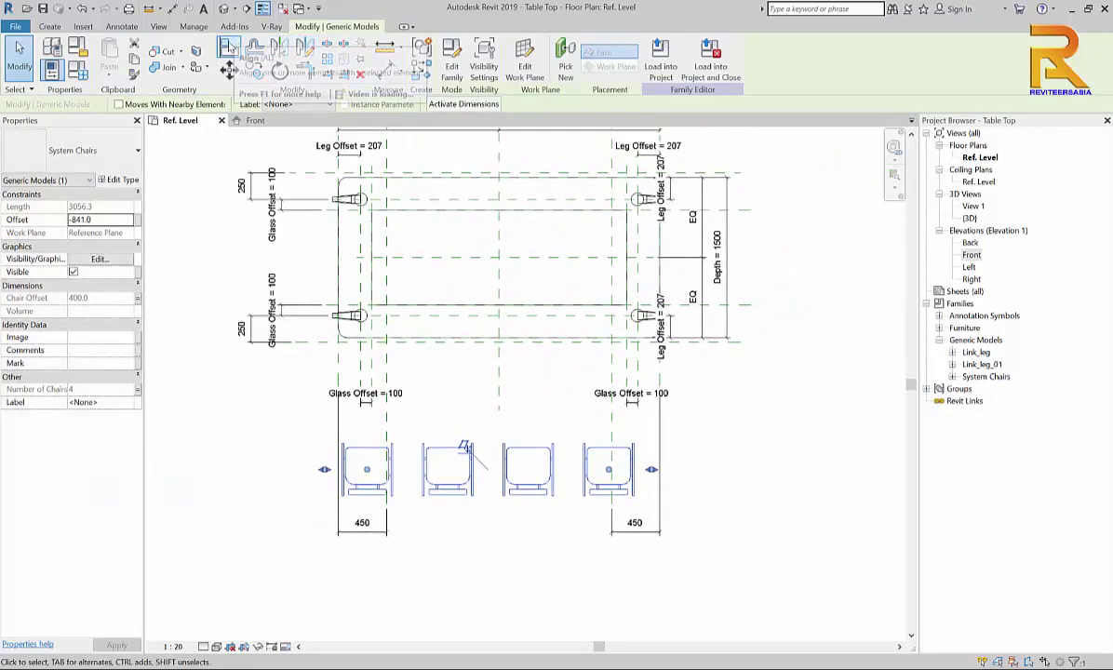
# Align the chair row to the left vertical and front-edge reference planes
pyautogui.click(229, 47)
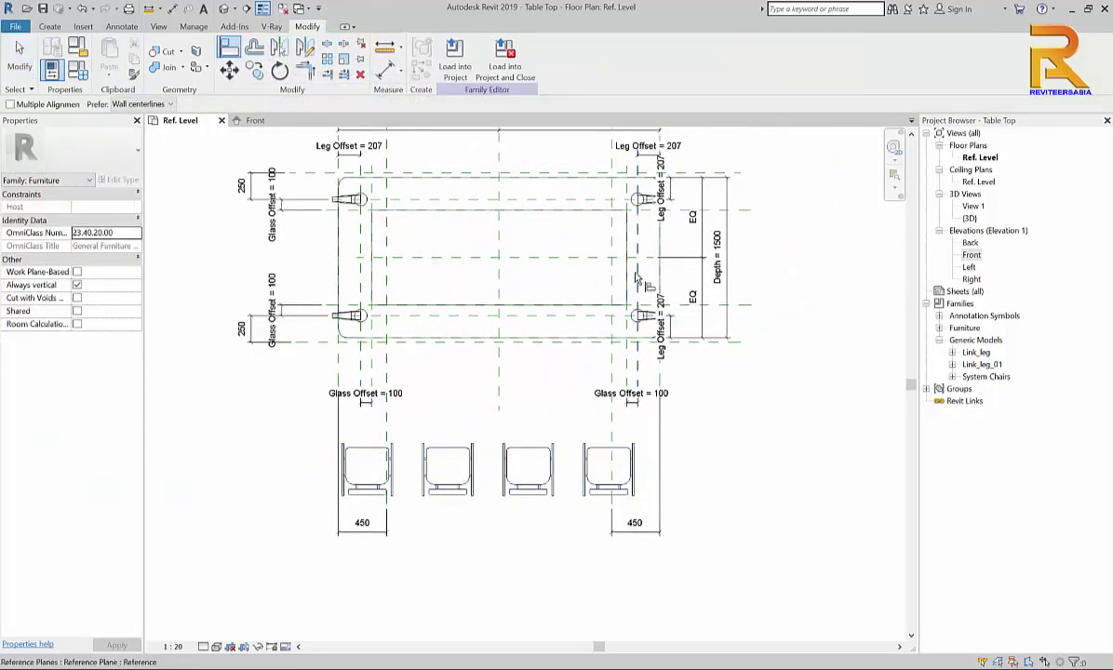
pyautogui.click(637, 277)
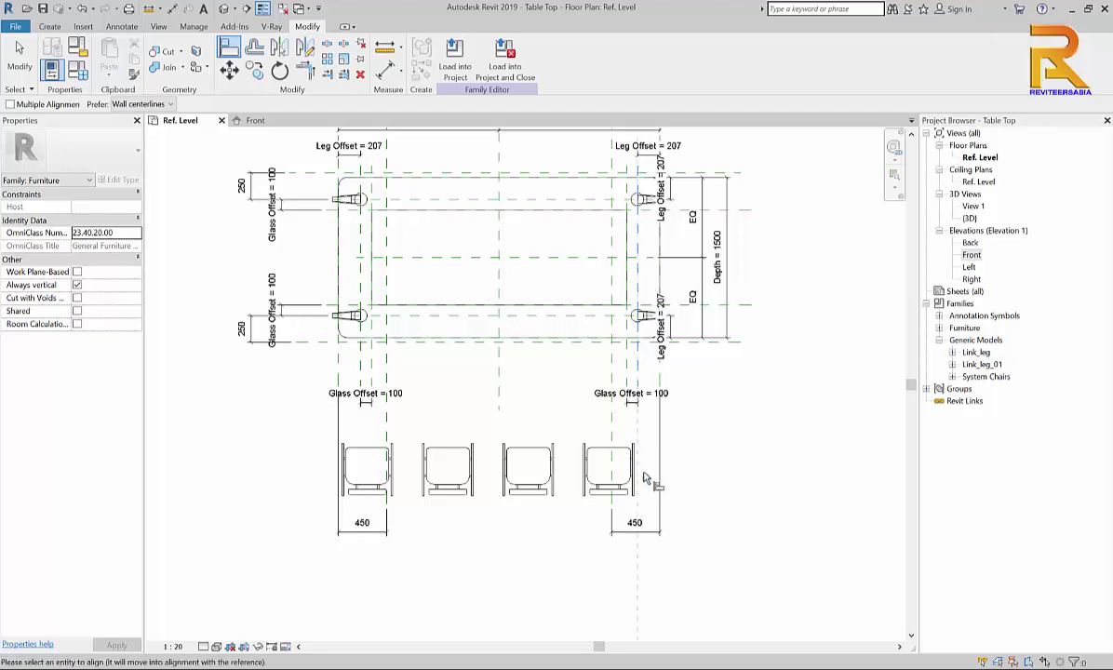
pyautogui.click(607, 439)
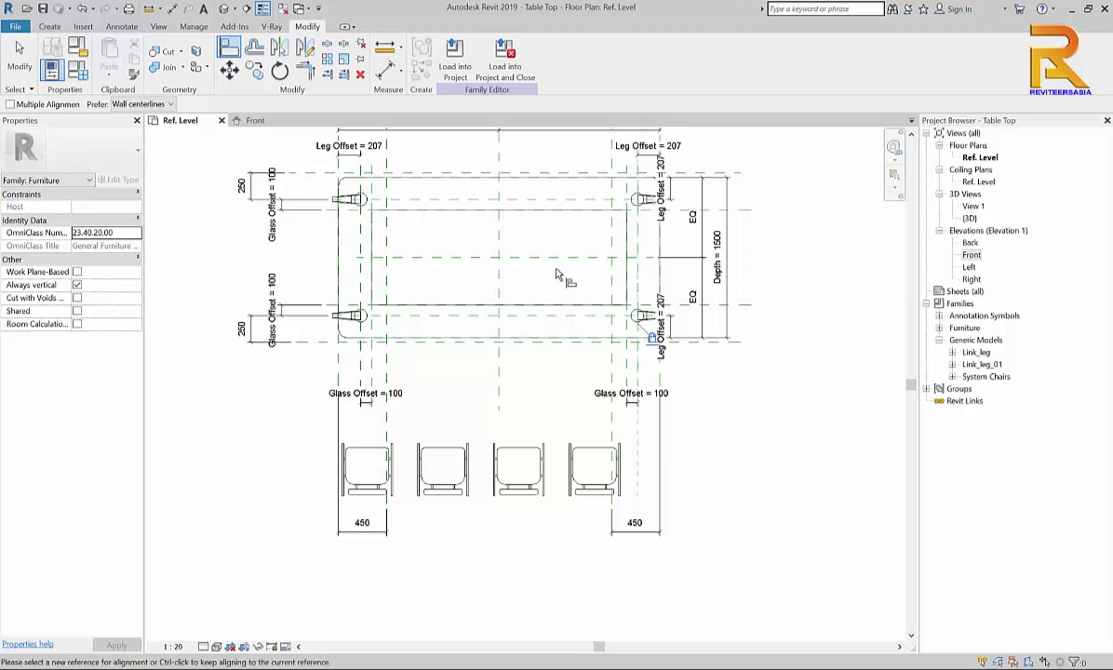
pyautogui.click(361, 346)
pyautogui.click(343, 456)
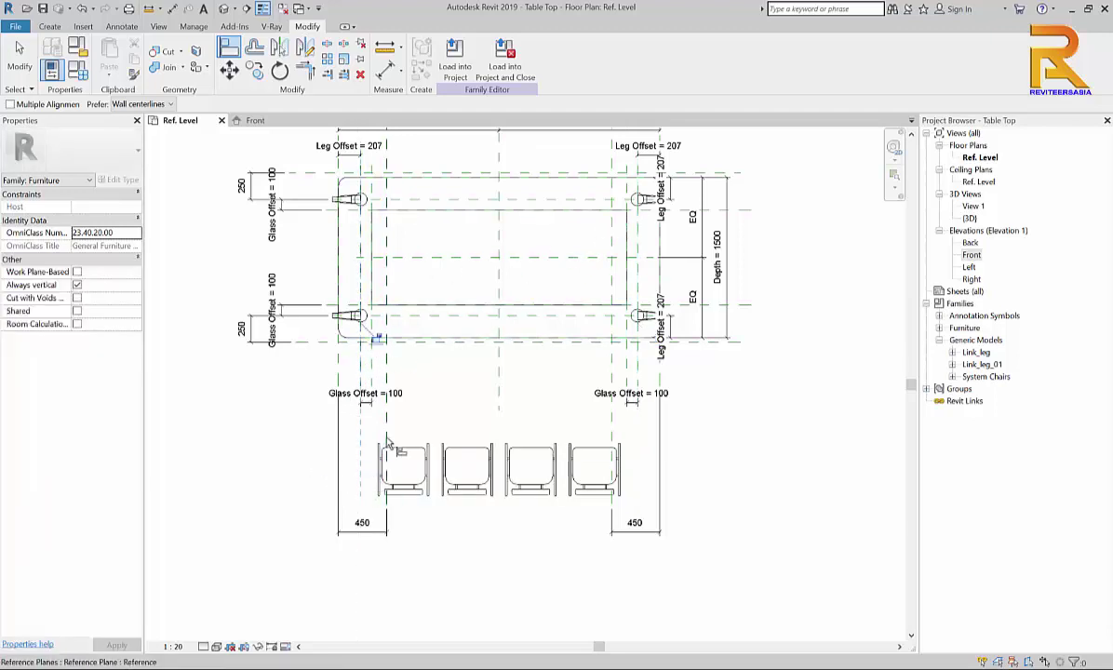
pyautogui.click(303, 341)
pyautogui.click(467, 470)
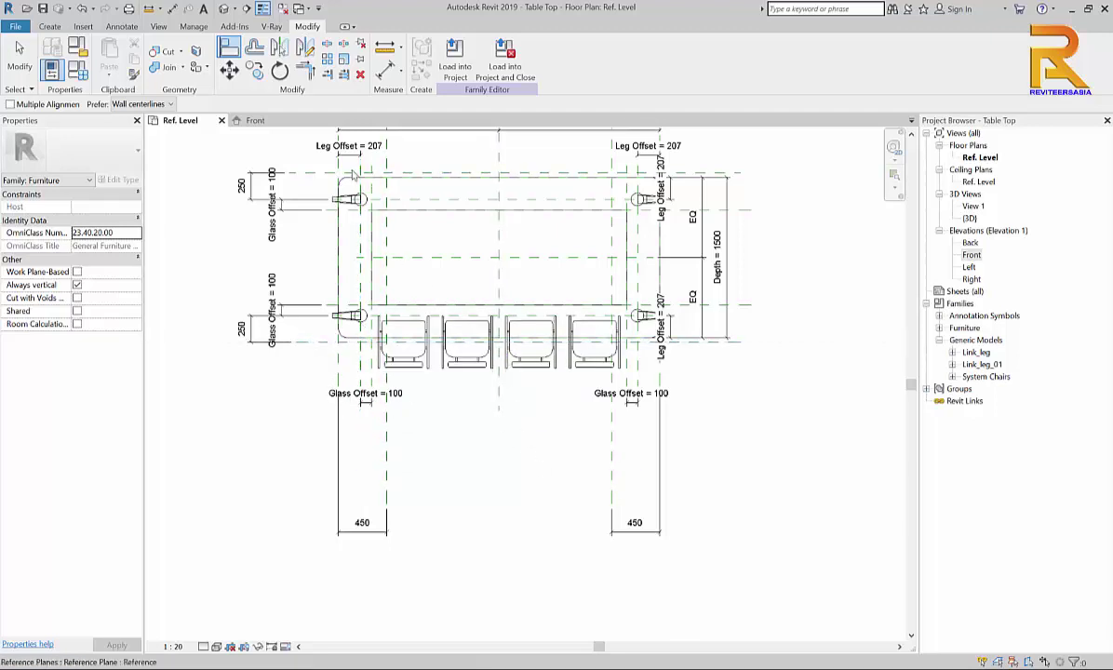
pyautogui.press('Escape')
# In the default 3D view, change the table Length from 3000 to 4000
pyautogui.click(224, 9)
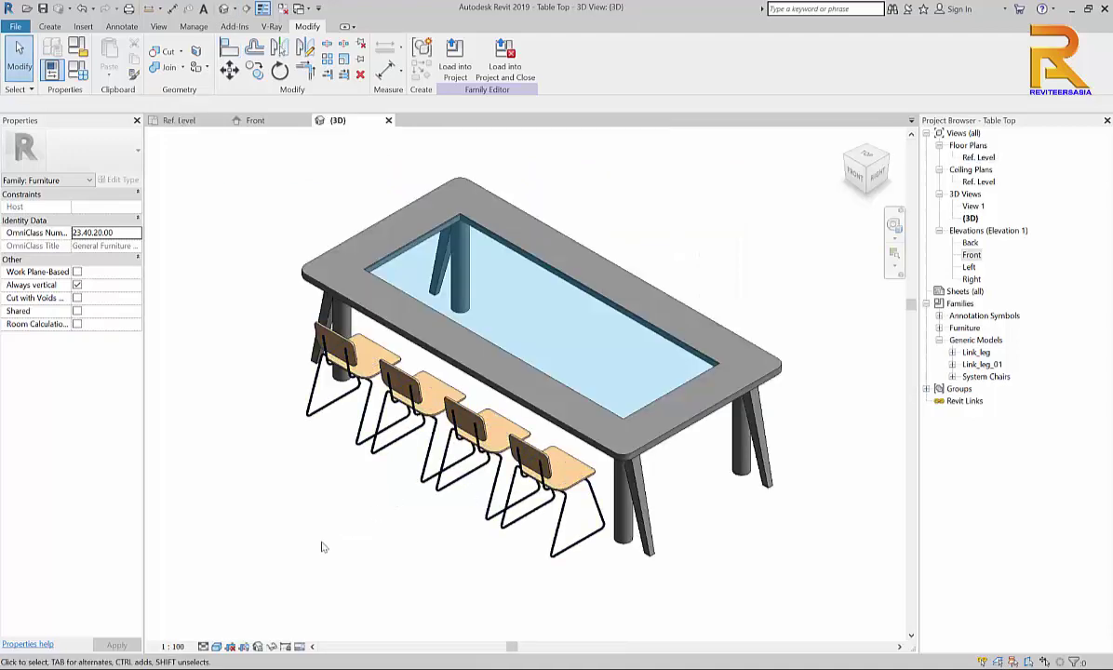
pyautogui.keyDown('shift'); pyautogui.moveTo(315, 552); pyautogui.dragTo(619, 524, button='middle'); pyautogui.keyUp('shift')
pyautogui.scroll(-3, 556, 568)
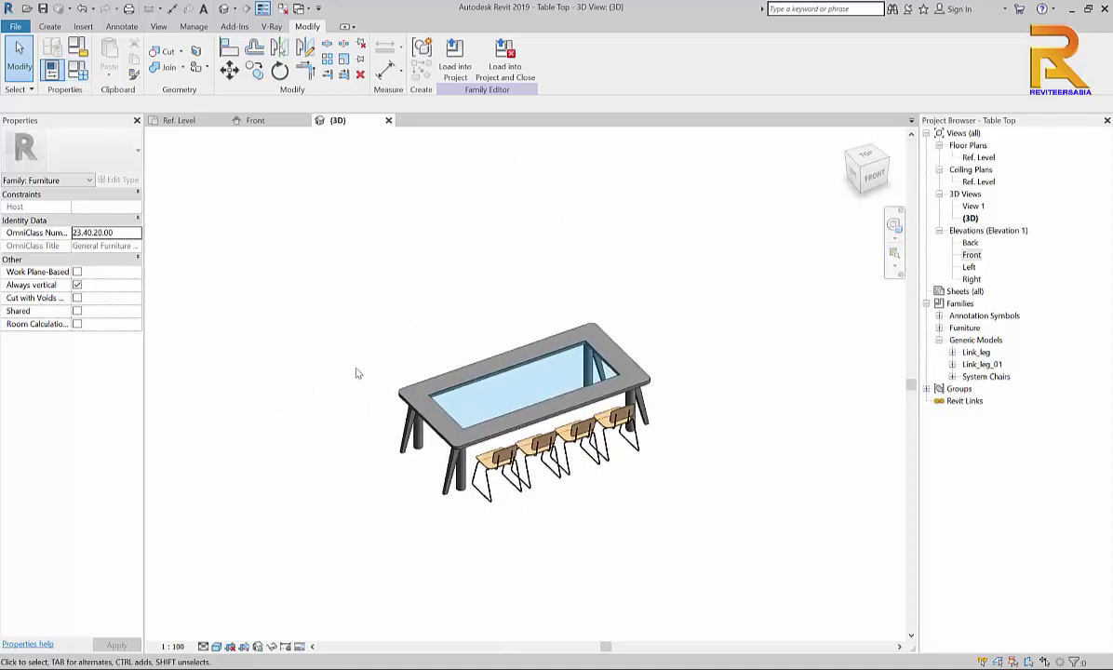
pyautogui.click(77, 69)
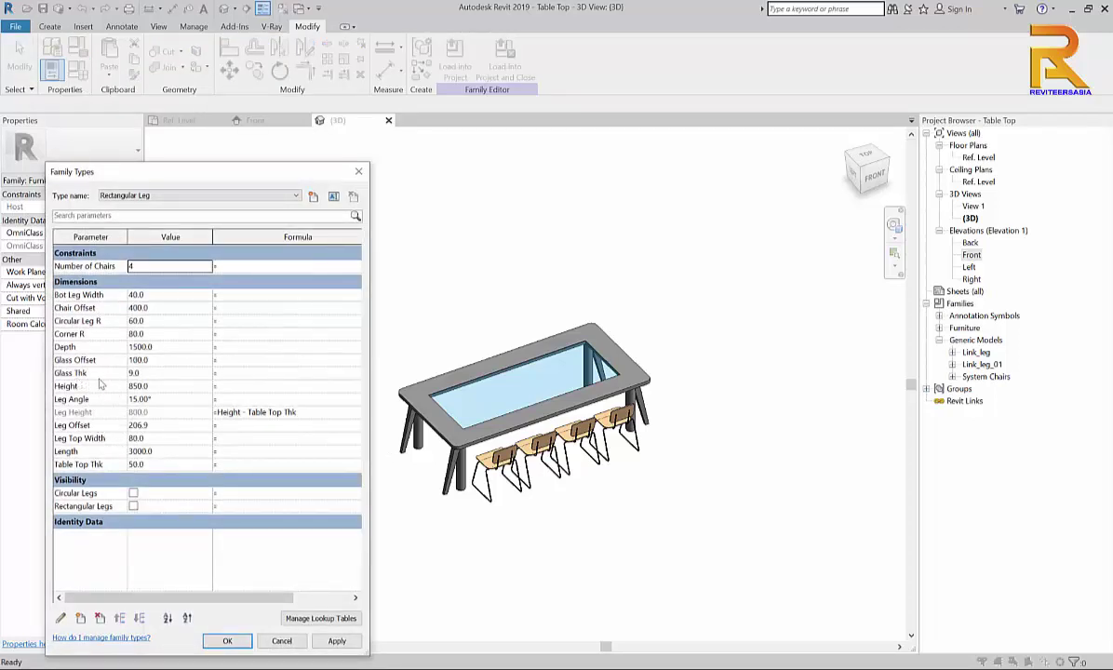
pyautogui.click(170, 451)
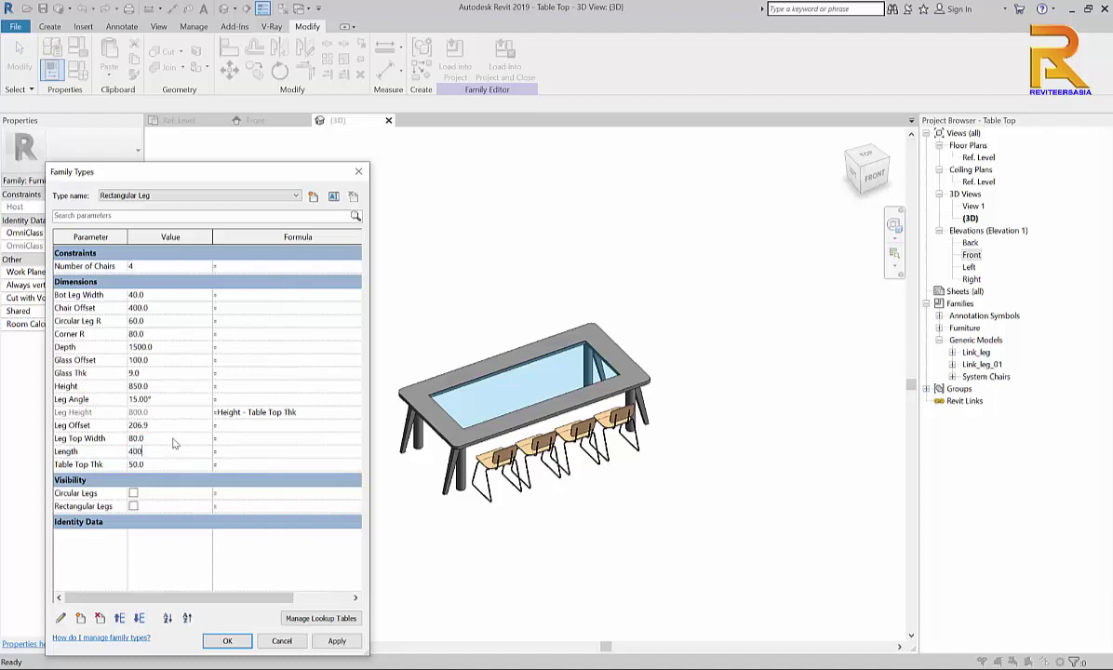
pyautogui.click(337, 641)
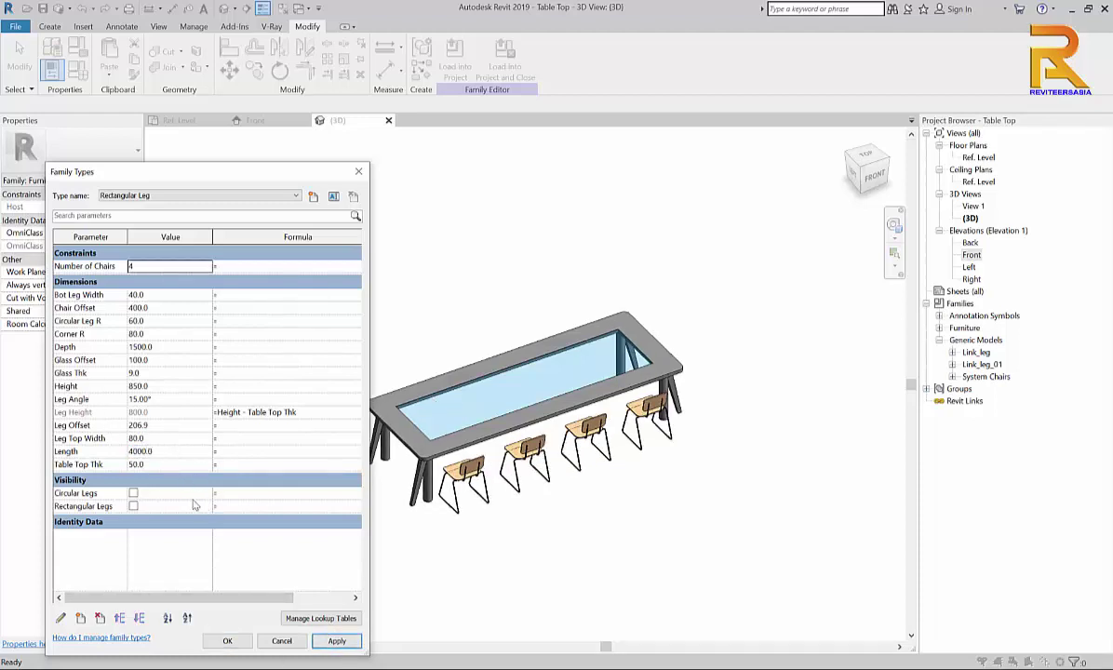
pyautogui.click(228, 641)
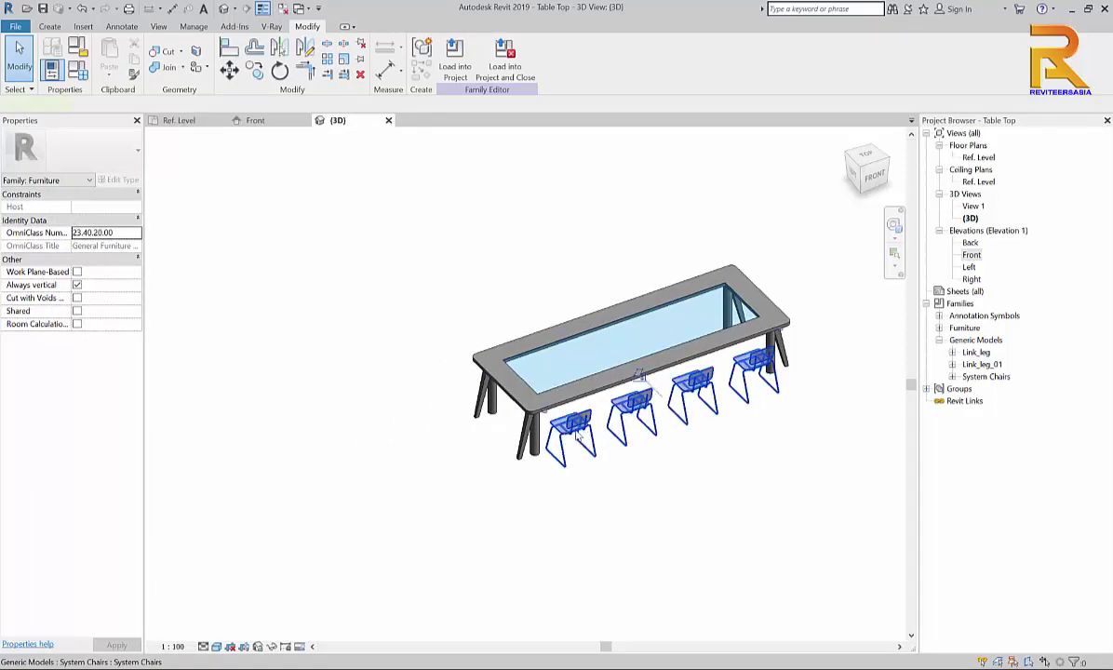
pyautogui.click(551, 410)
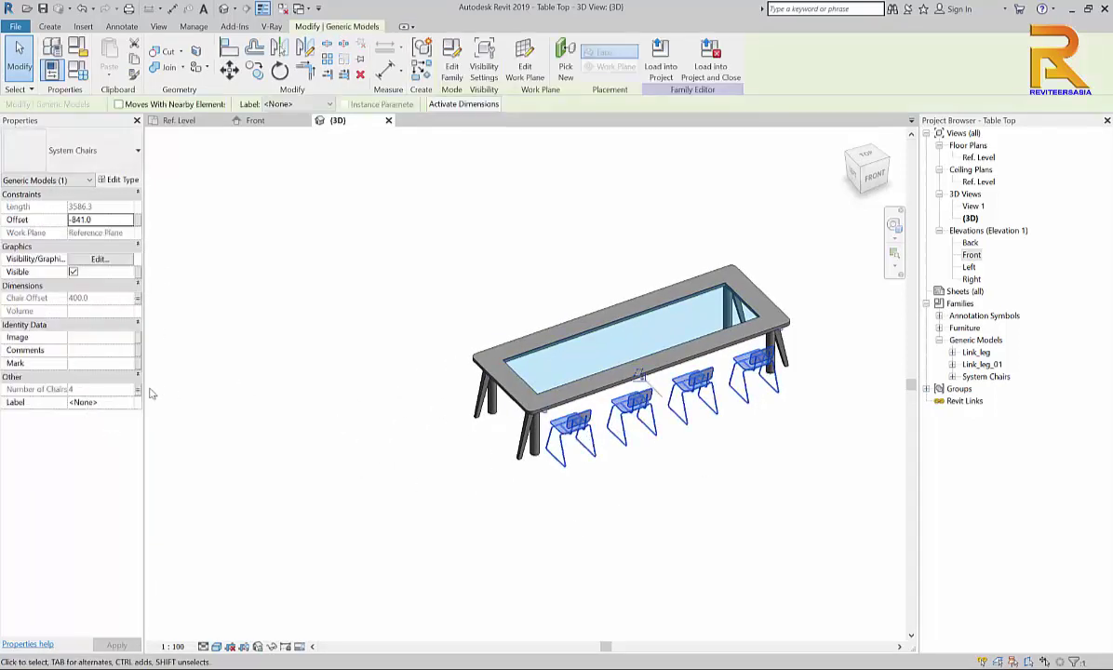
# Link the array count to Number of Chairs, flex it to 6, then reduce it to 3
pyautogui.click(139, 391)
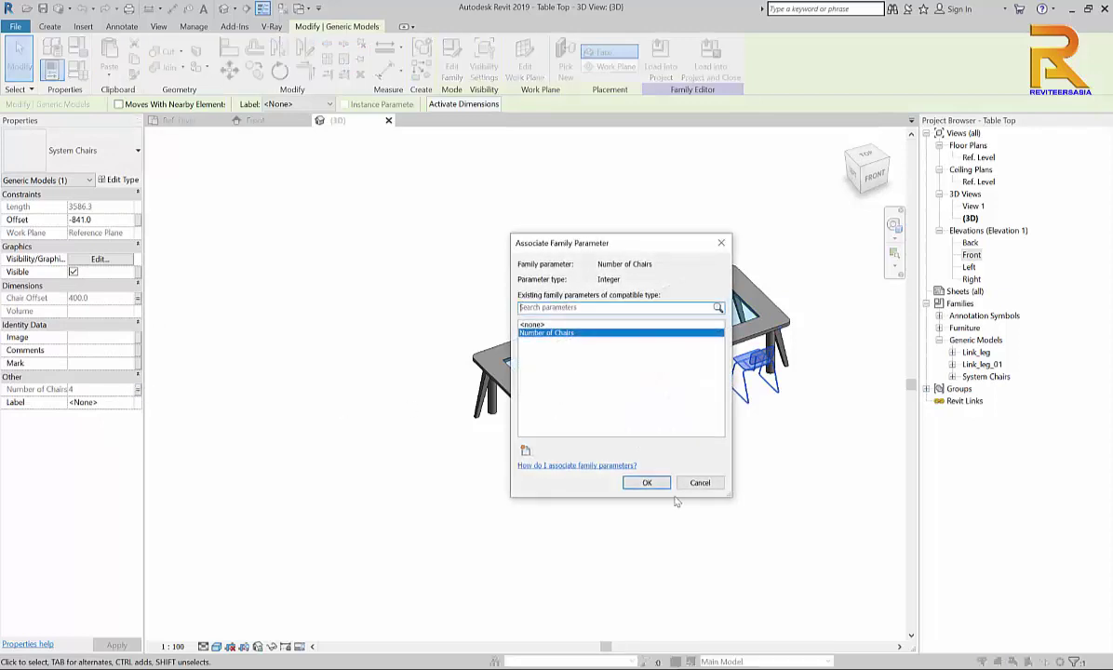
pyautogui.click(648, 483)
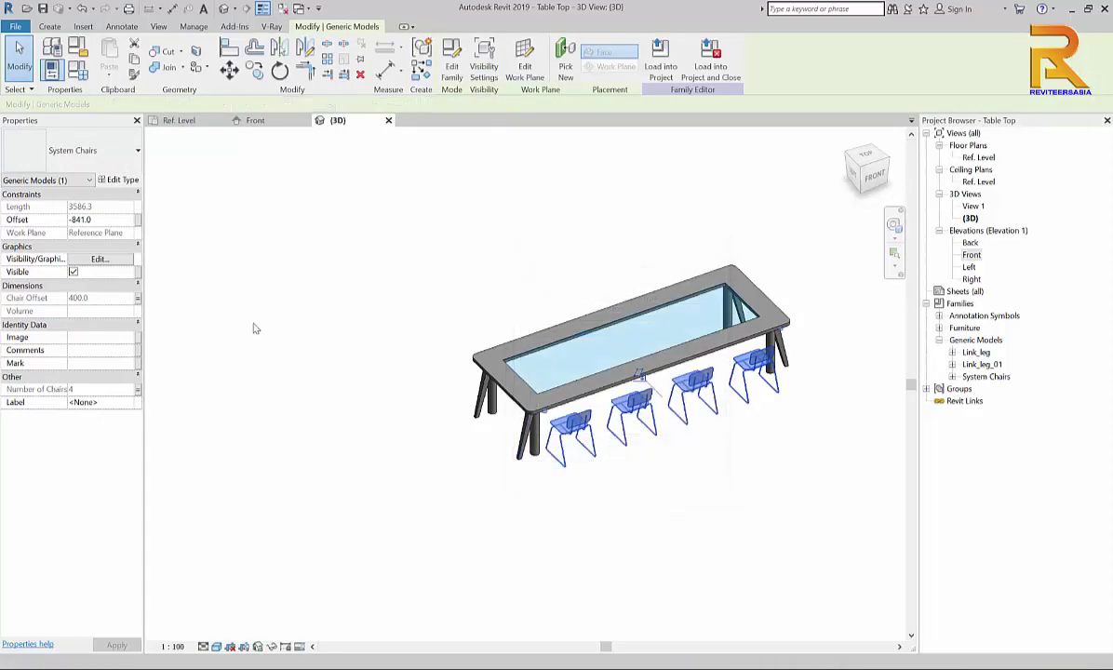
pyautogui.click(74, 68)
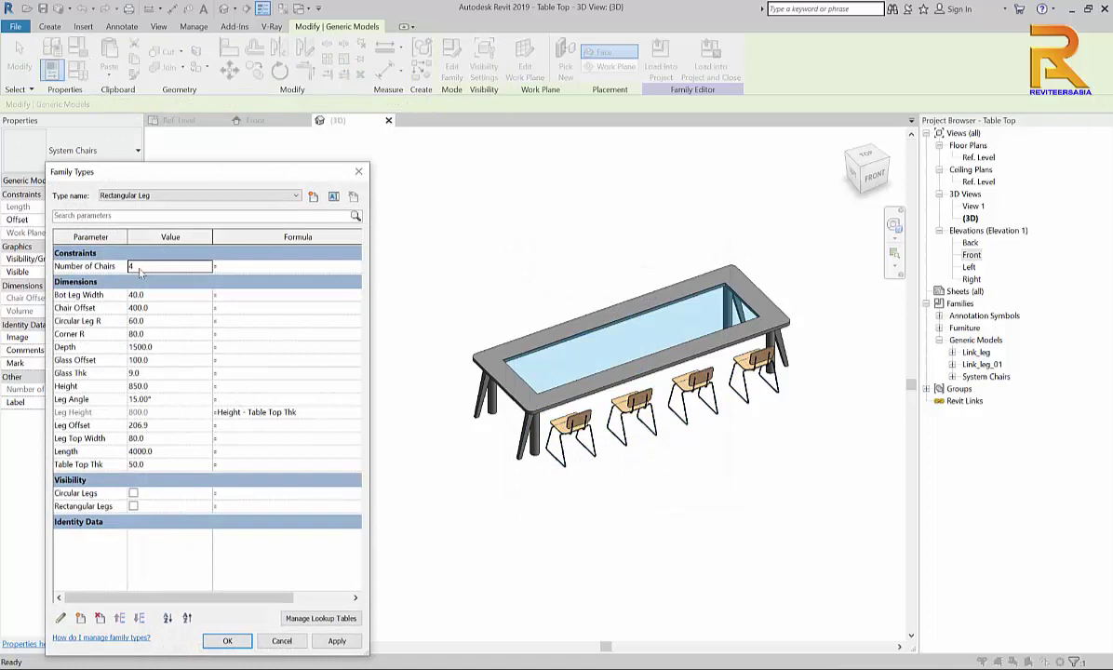
pyautogui.click(203, 267)
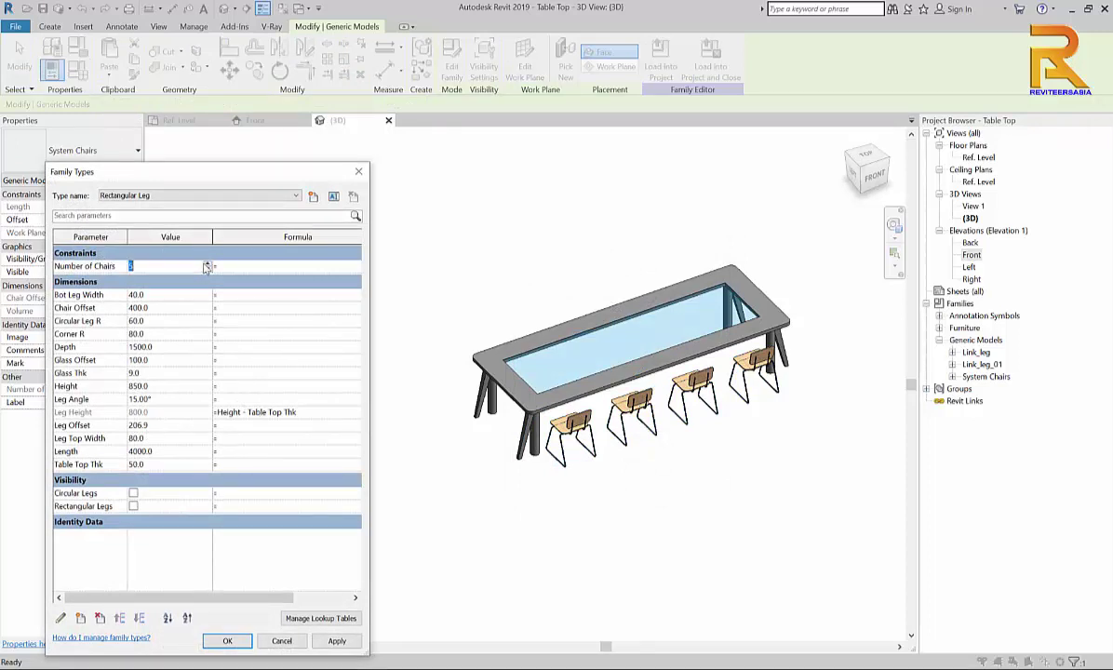
pyautogui.write('6')
pyautogui.click(337, 641)
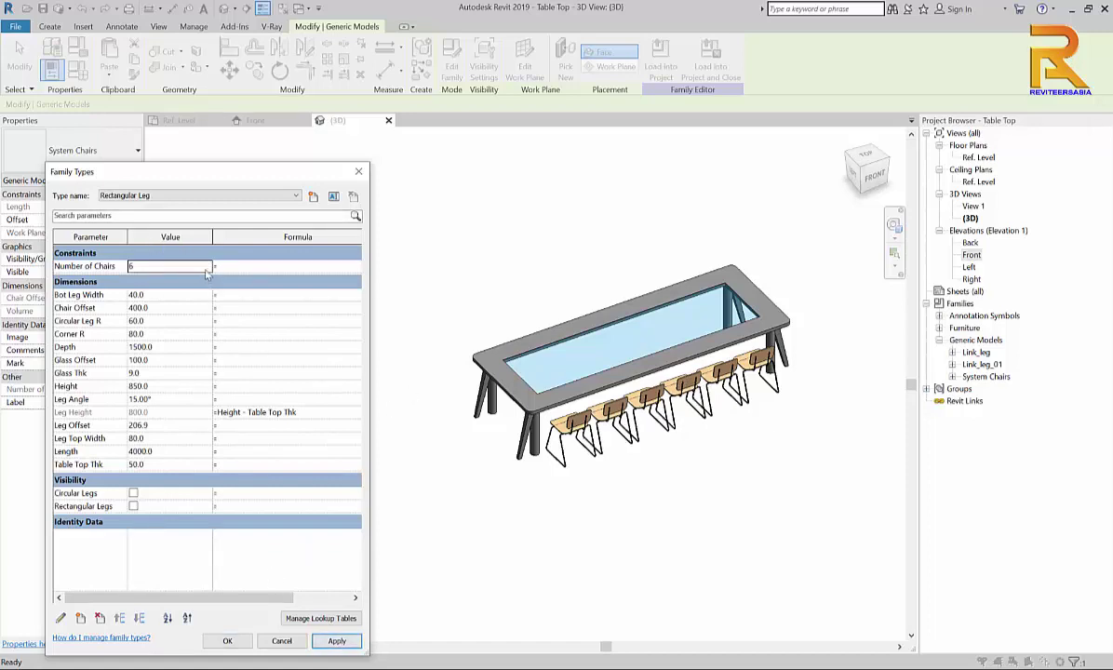
pyautogui.click(207, 268)
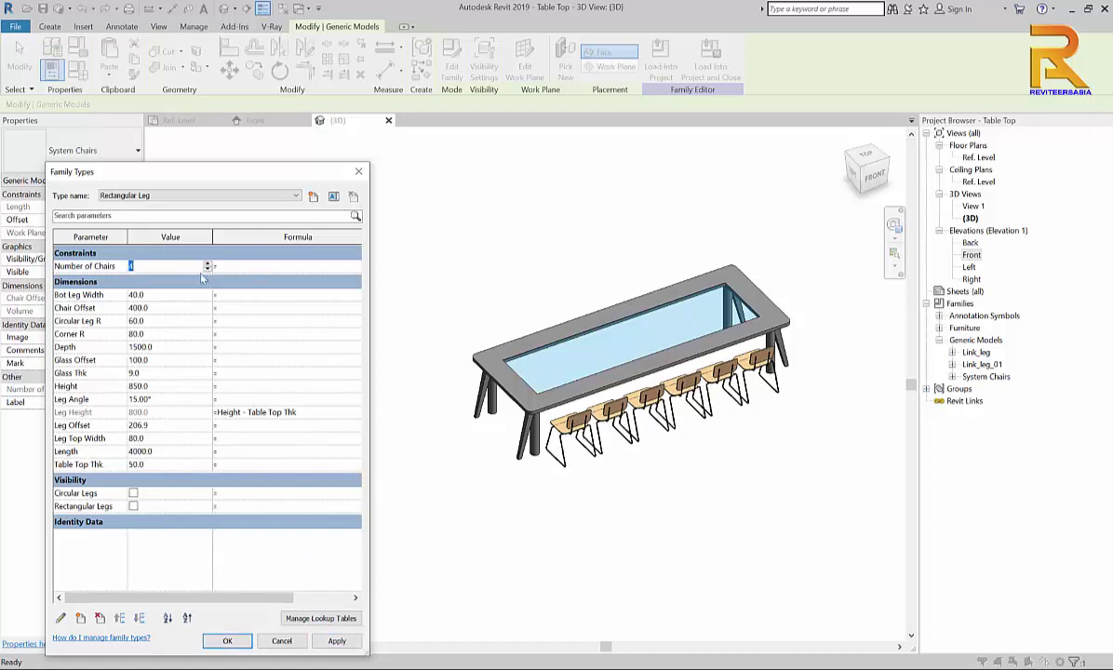
pyautogui.click(337, 642)
# Close the type parameters, clear the selection, and switch to the Ref. Level floor plan
pyautogui.click(227, 641)
pyautogui.click(428, 583)
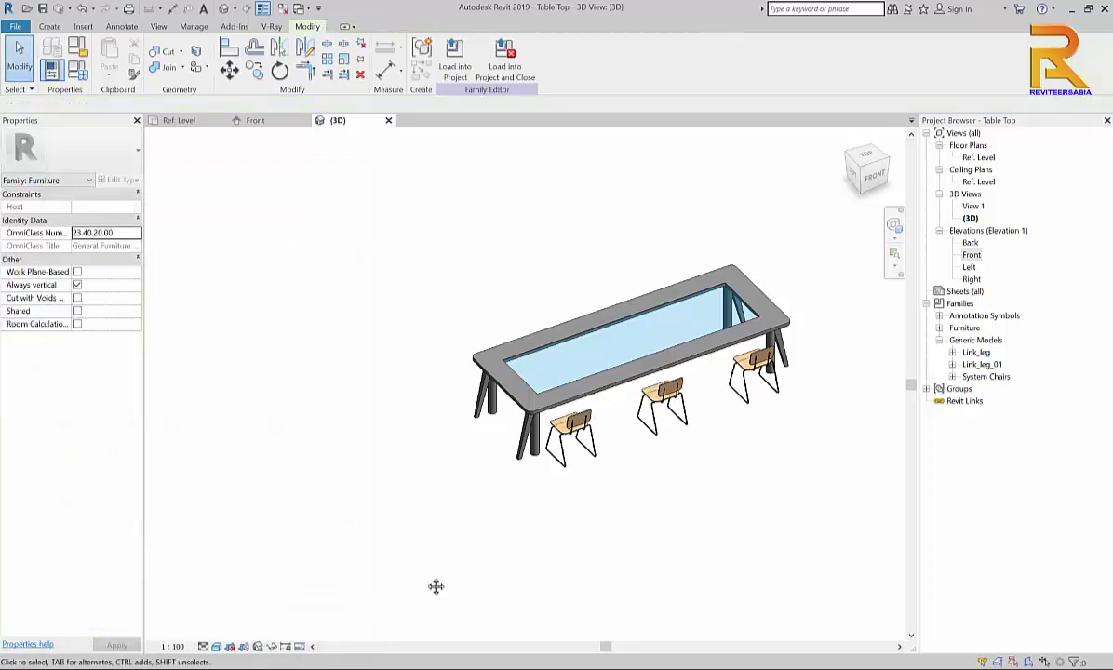
pyautogui.moveTo(434, 586); pyautogui.dragTo(379, 595, button='middle')
pyautogui.scroll(4, 430, 452)
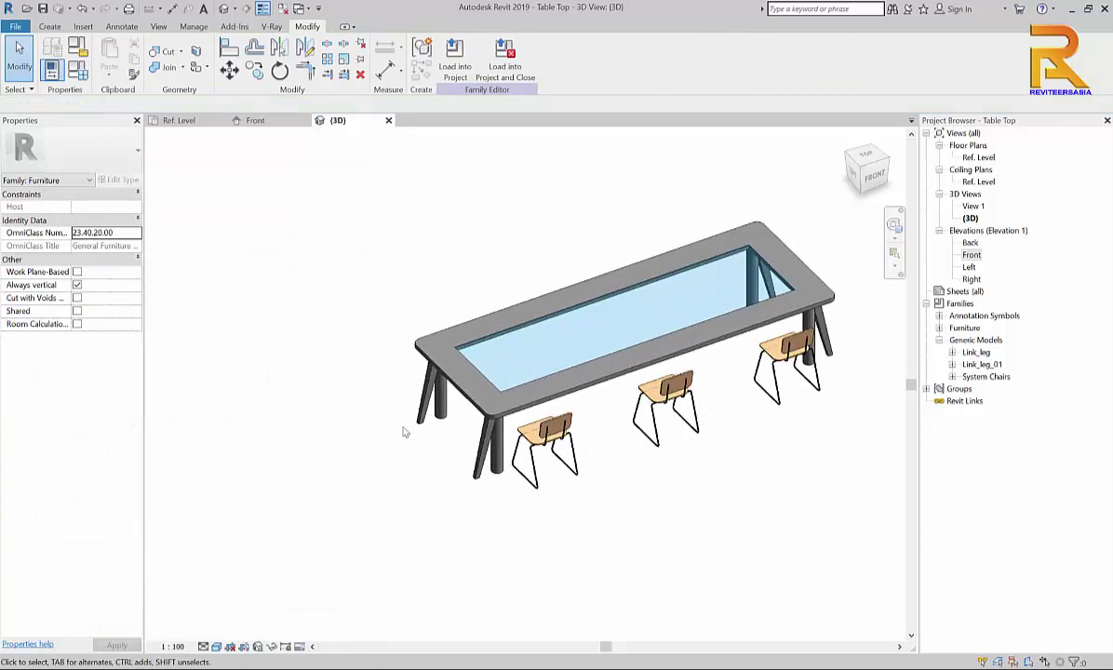
pyautogui.click(192, 121)
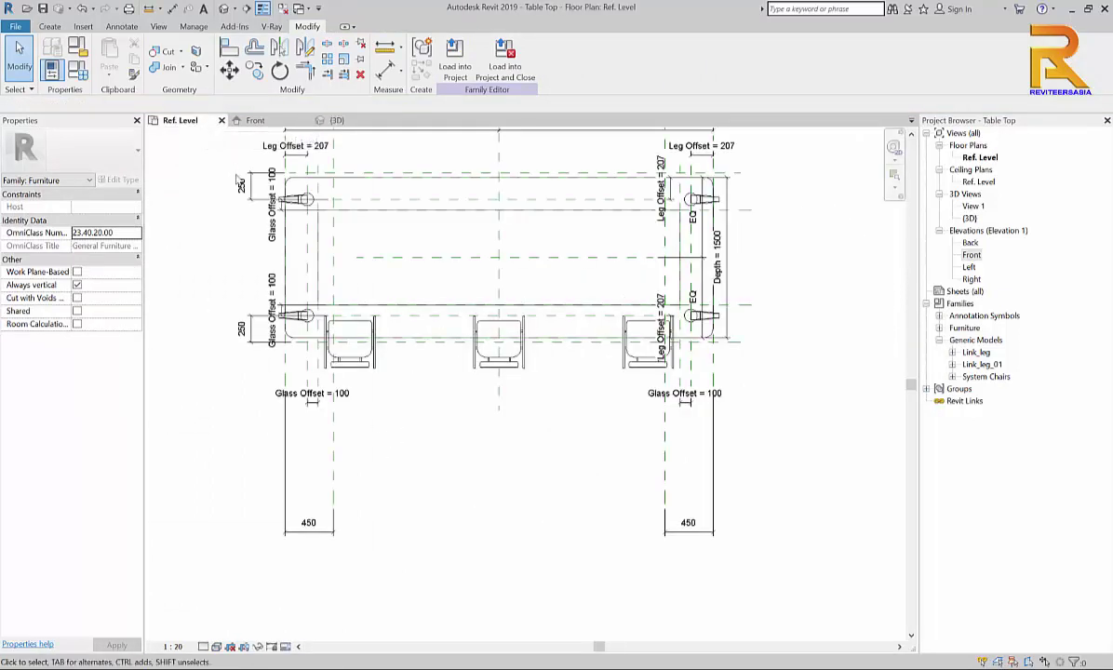
pyautogui.scroll(-3, 490, 454)
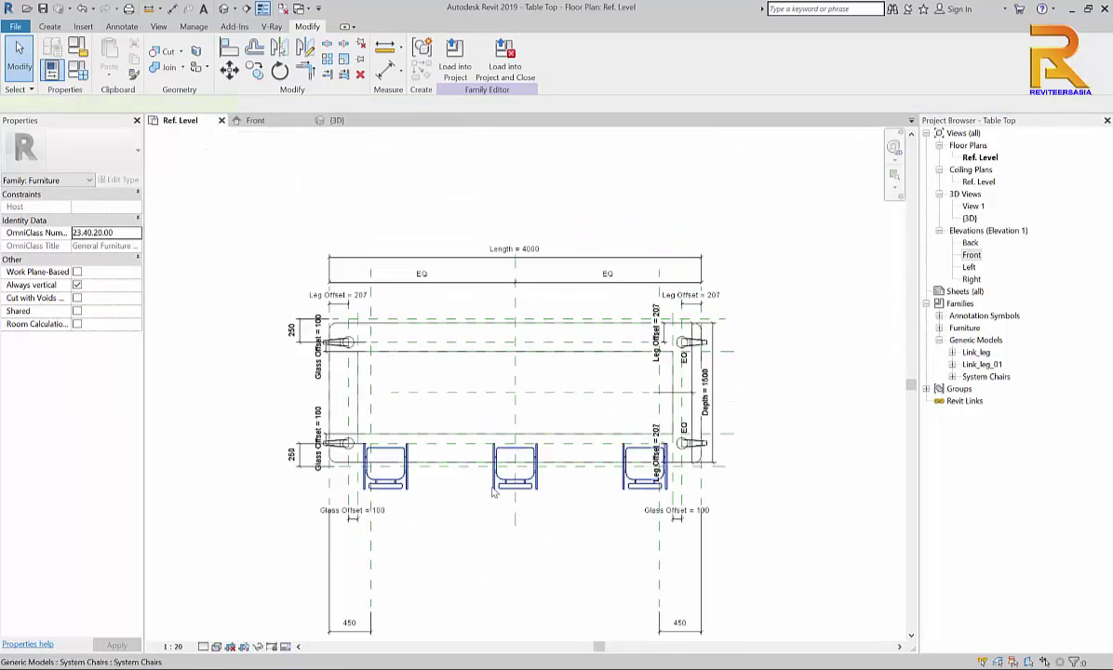
# Rotate the row of System Chairs round to the table's far side
pyautogui.click(491, 467)
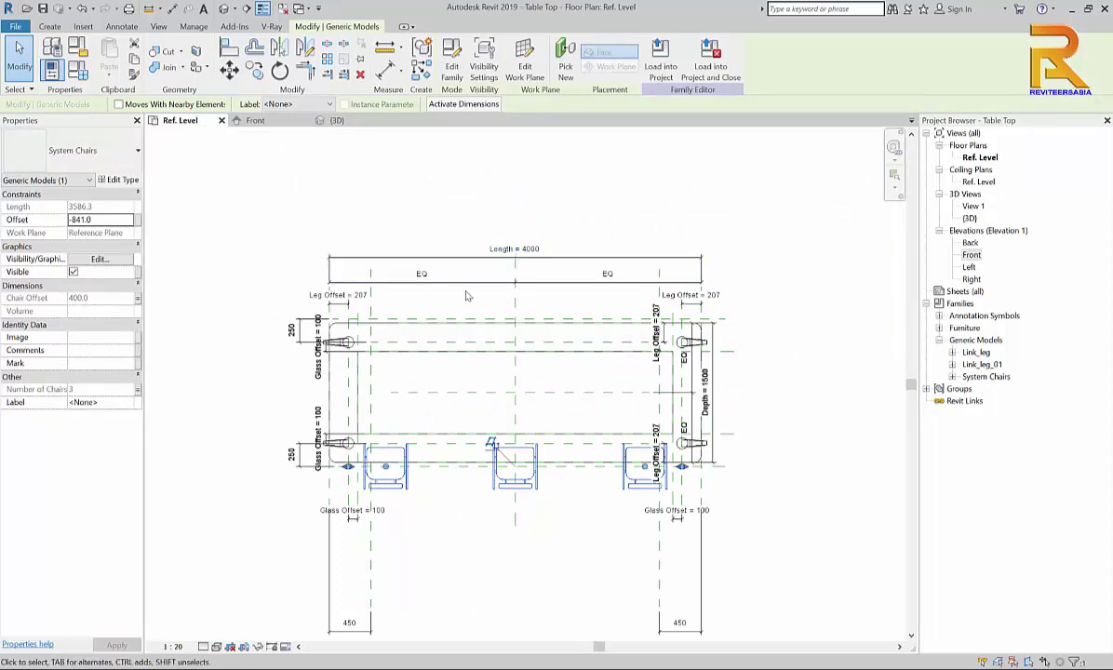
pyautogui.click(254, 71)
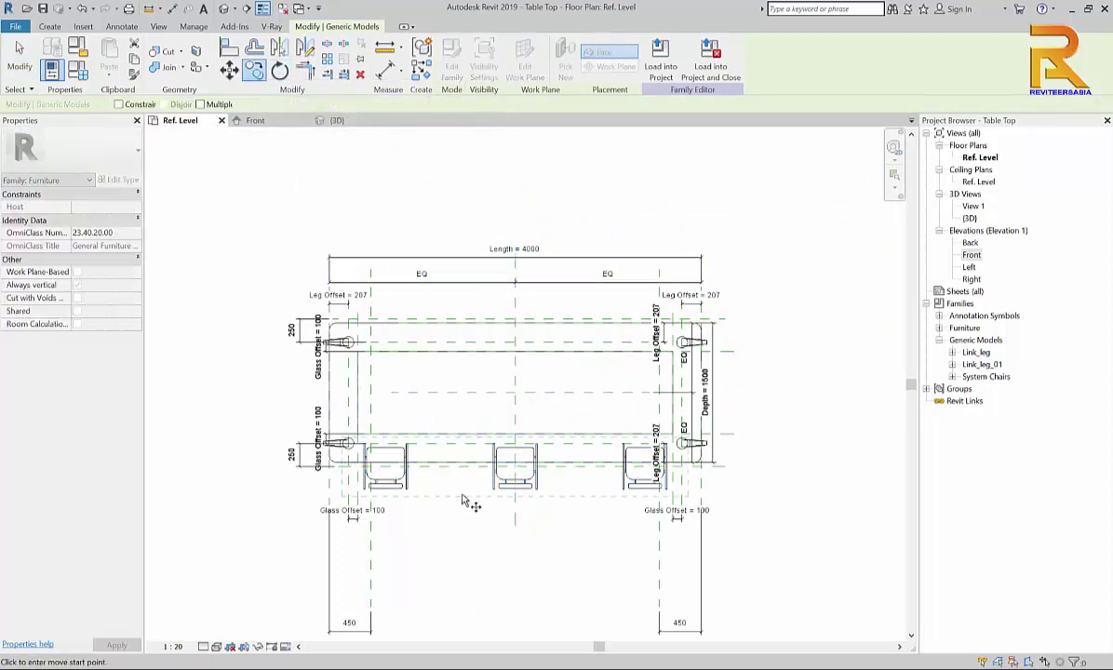
pyautogui.click(465, 375)
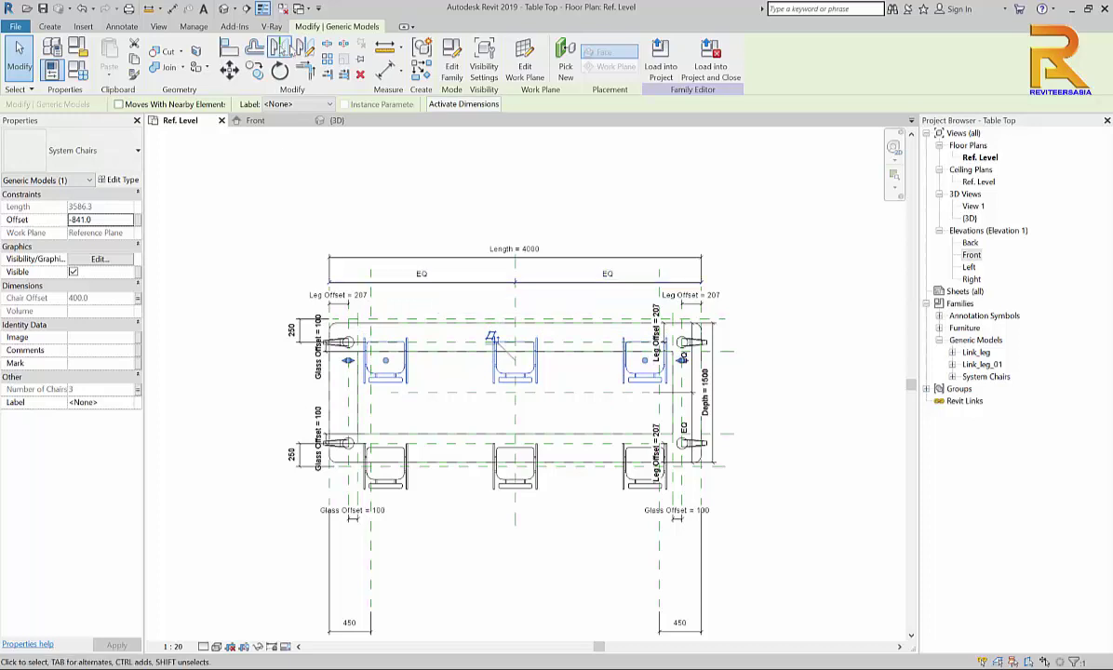
# Mirror the chair row across its centre line without keeping the original
pyautogui.click(279, 48)
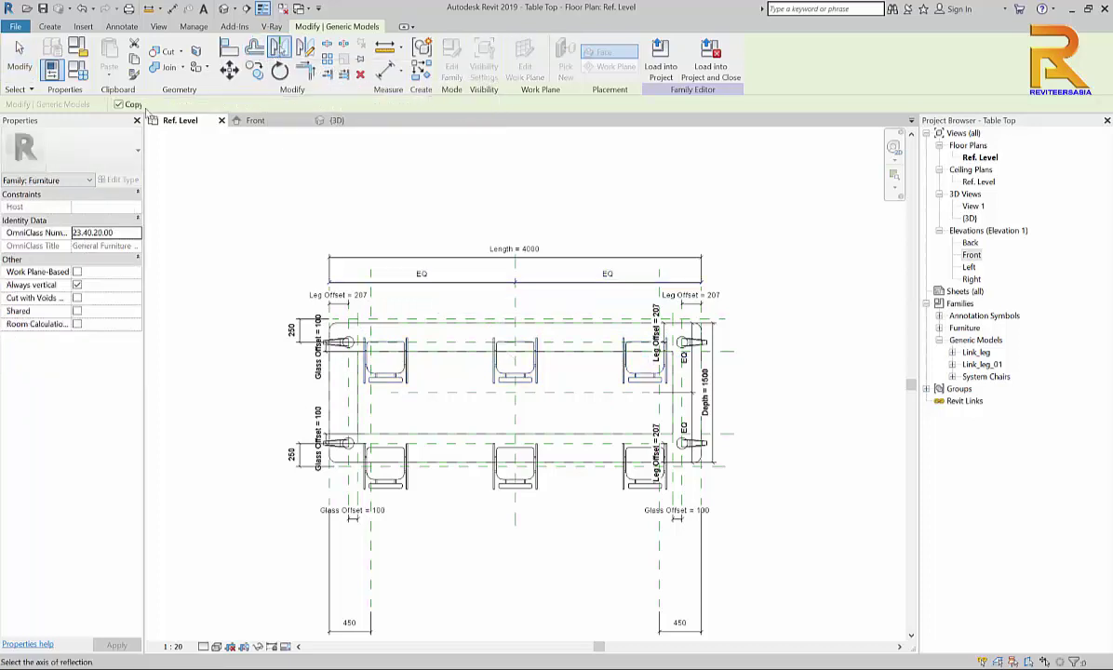
pyautogui.click(119, 104)
pyautogui.scroll(3, 436, 407)
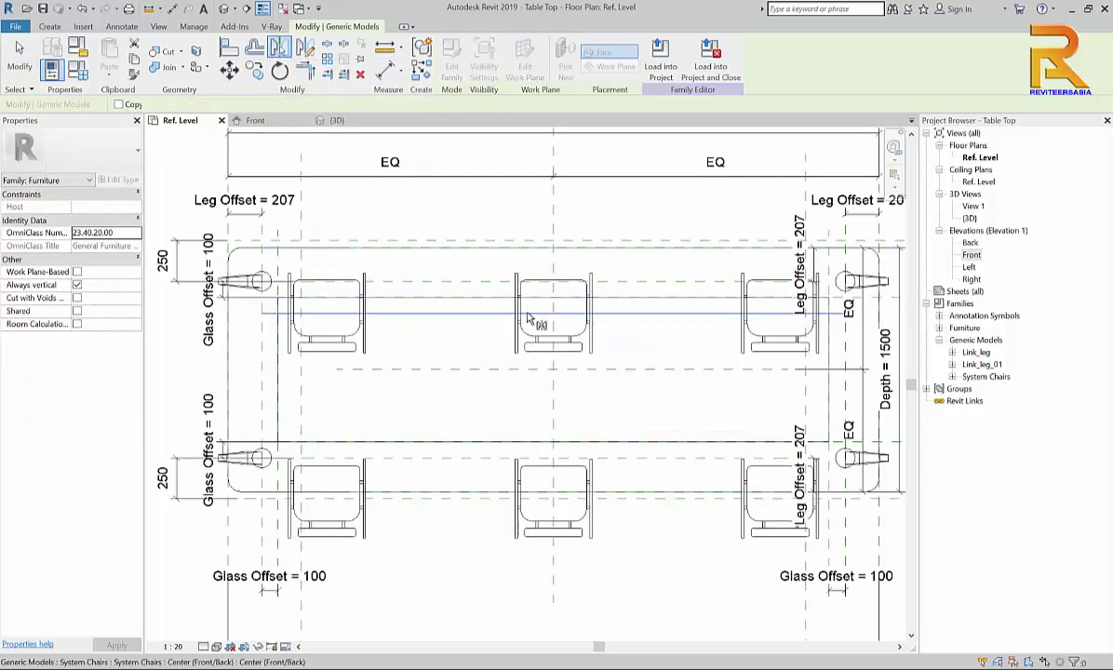
pyautogui.click(525, 313)
pyautogui.moveTo(397, 331); pyautogui.dragTo(472, 375, button='middle')
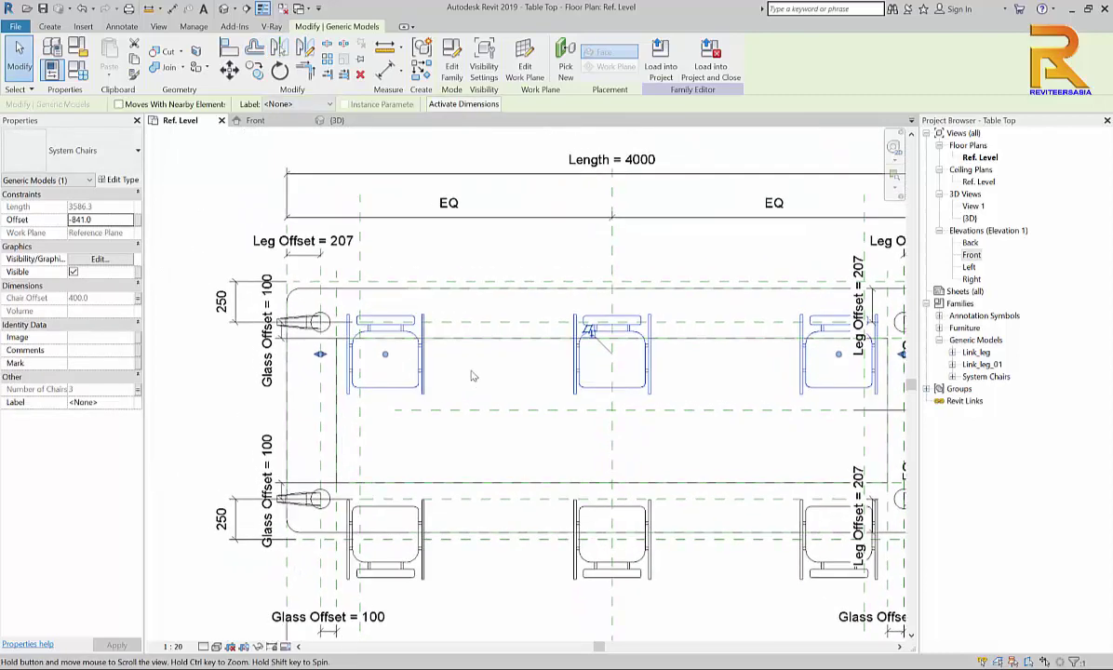
# Align the far chair row to the table's back-edge reference plane
pyautogui.click(229, 48)
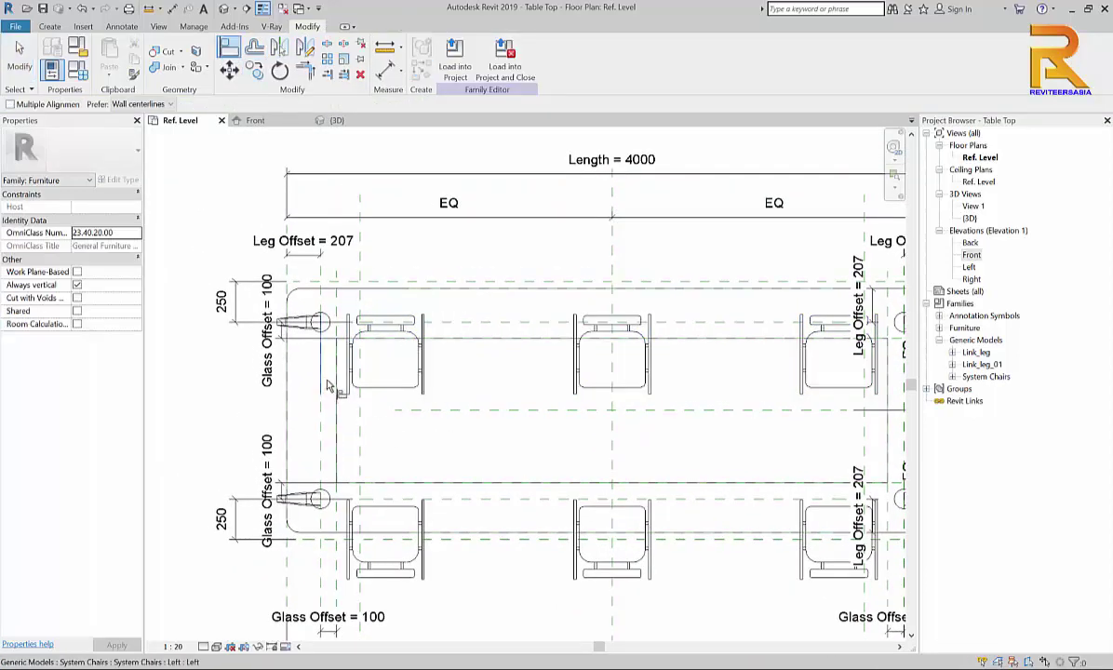
pyautogui.moveTo(331, 390); pyautogui.dragTo(167, 409, button='middle')
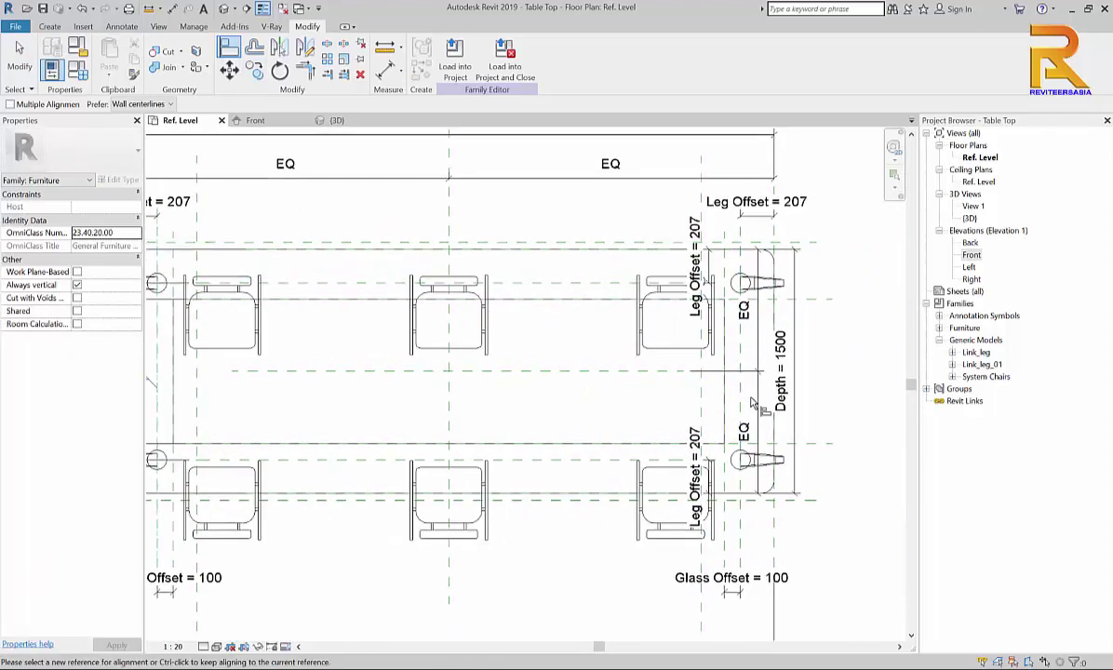
pyautogui.click(740, 371)
pyautogui.click(730, 372)
pyautogui.moveTo(729, 381); pyautogui.dragTo(823, 455, button='middle')
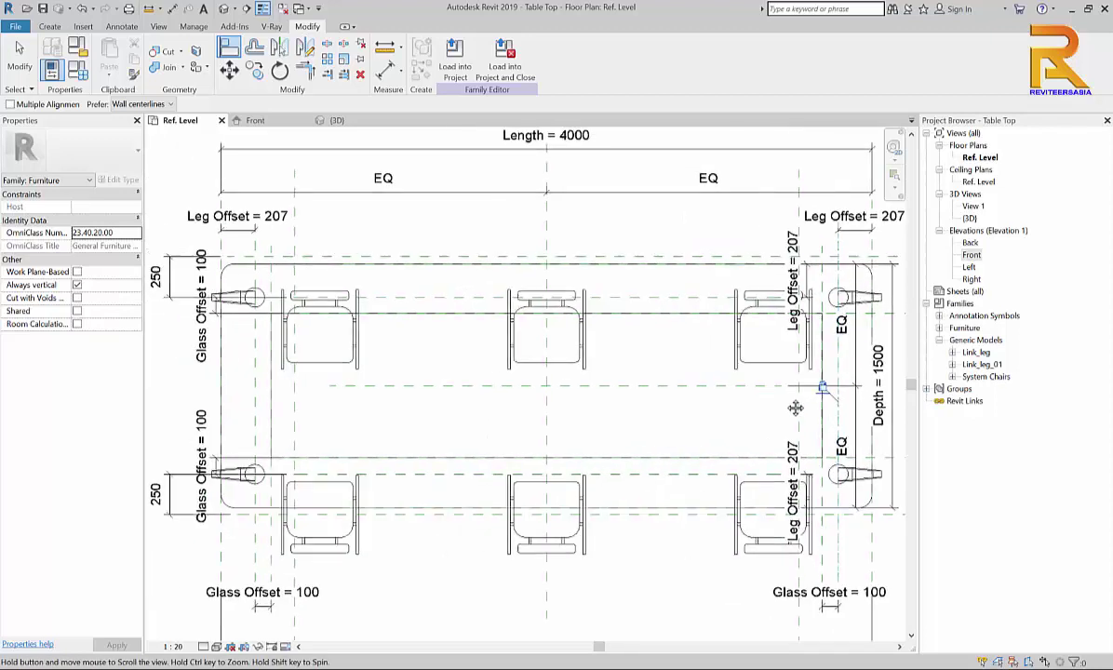
pyautogui.click(586, 324)
pyautogui.click(563, 315)
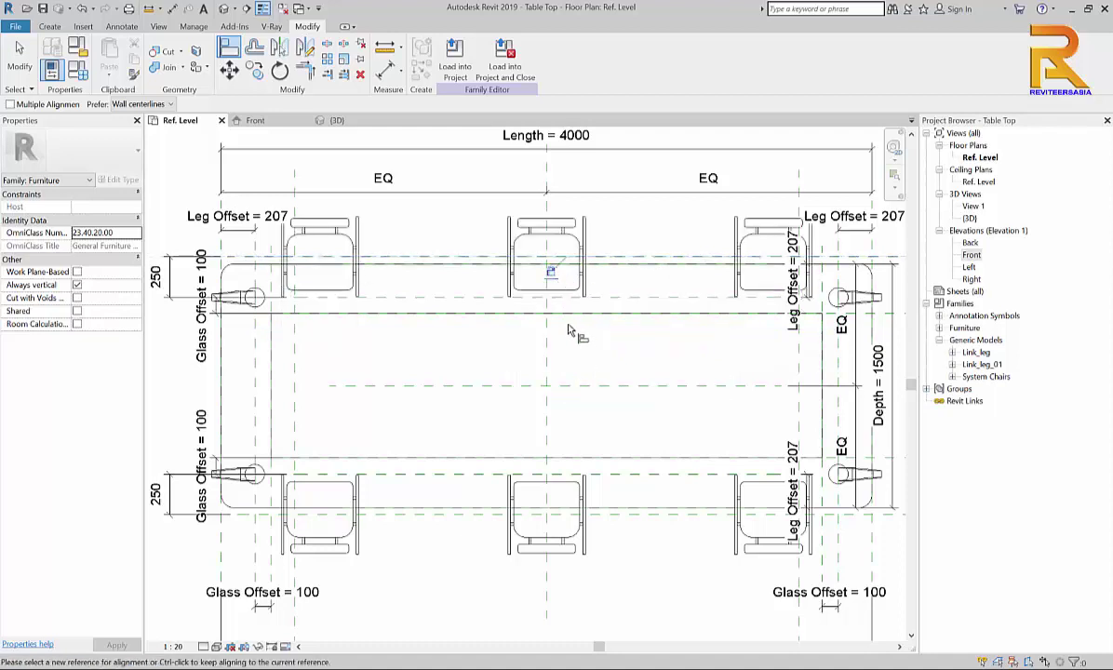
# In the 3D view's Family Types, flex the table Length to 3000 and apply
pyautogui.click(223, 8)
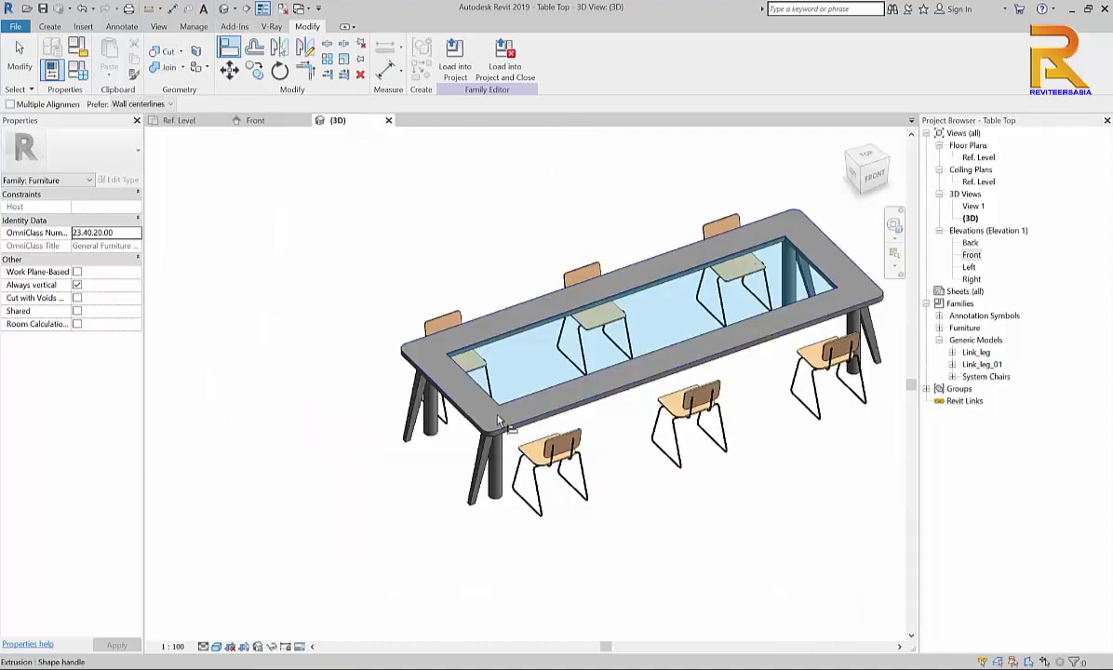
pyautogui.keyDown('shift'); pyautogui.moveTo(500, 425); pyautogui.dragTo(458, 424, button='middle'); pyautogui.keyUp('shift')
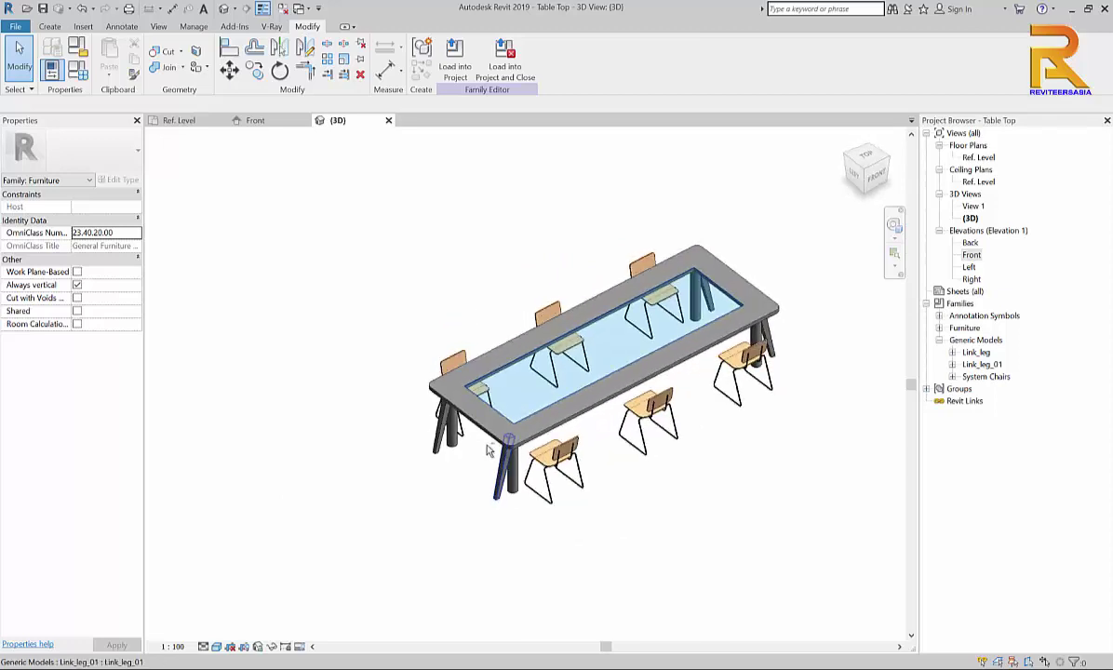
pyautogui.click(83, 80)
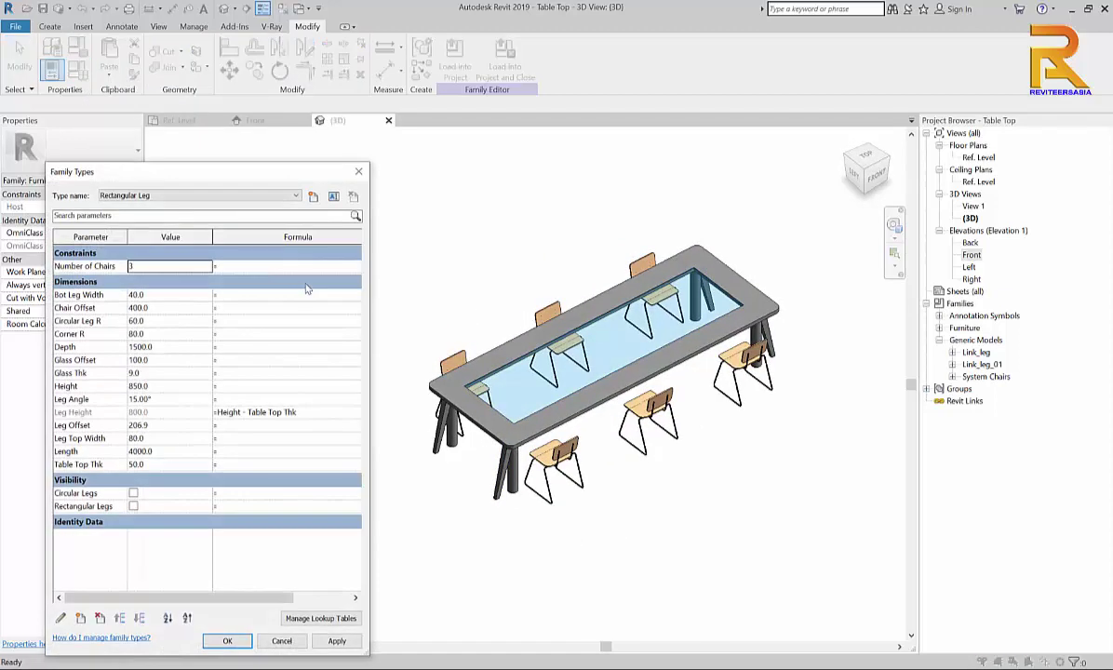
pyautogui.click(151, 344)
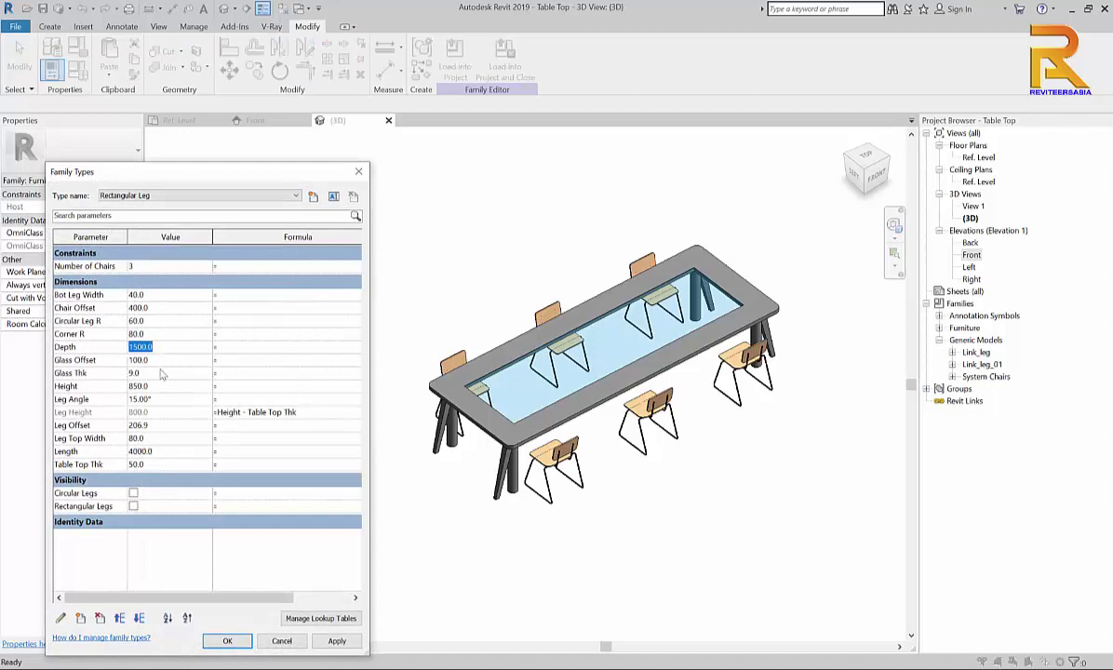
pyautogui.click(171, 453)
pyautogui.write('30')
pyautogui.click(339, 644)
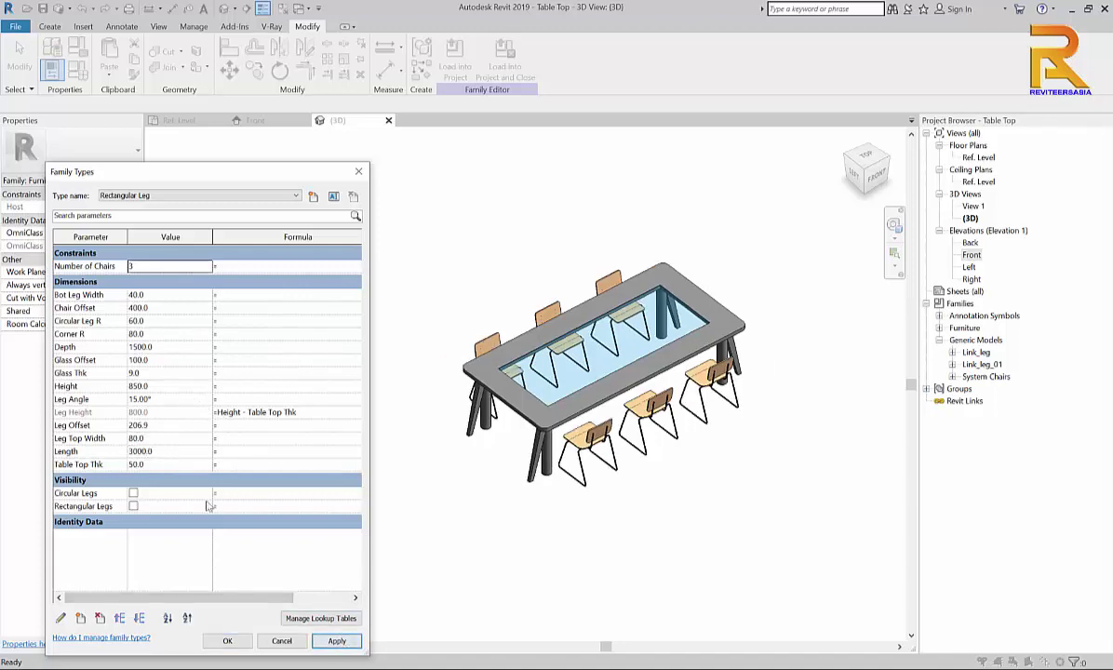
# Set Number of Chairs to 4, restore Length to 4000, and apply
pyautogui.click(209, 264)
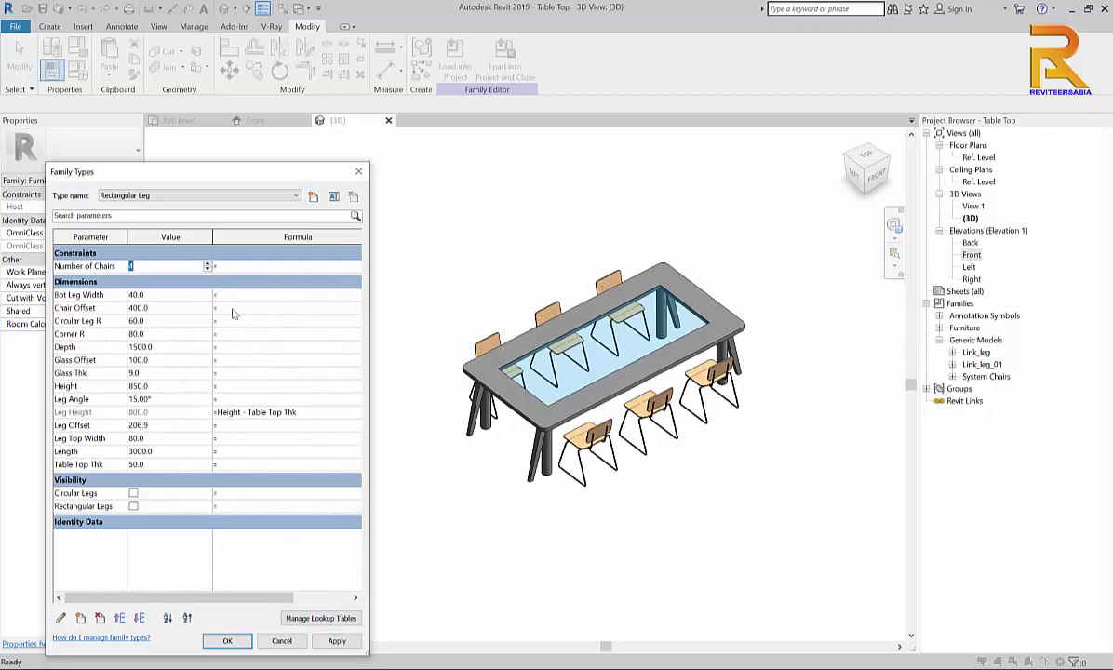
pyautogui.click(337, 641)
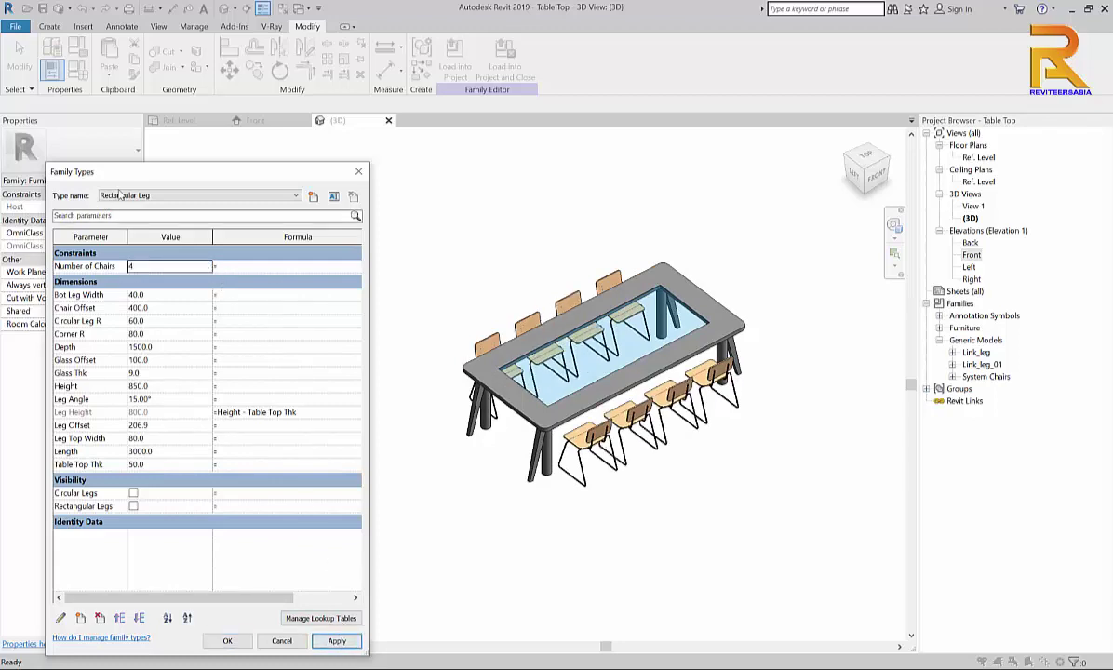
pyautogui.click(183, 453)
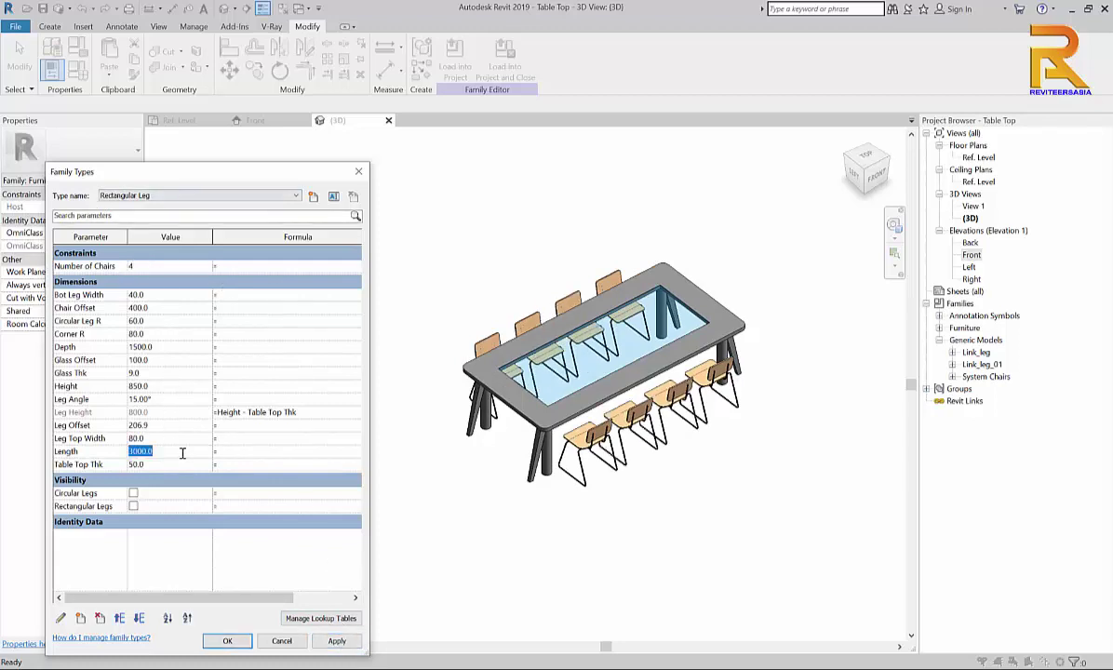
pyautogui.write('40')
pyautogui.click(337, 641)
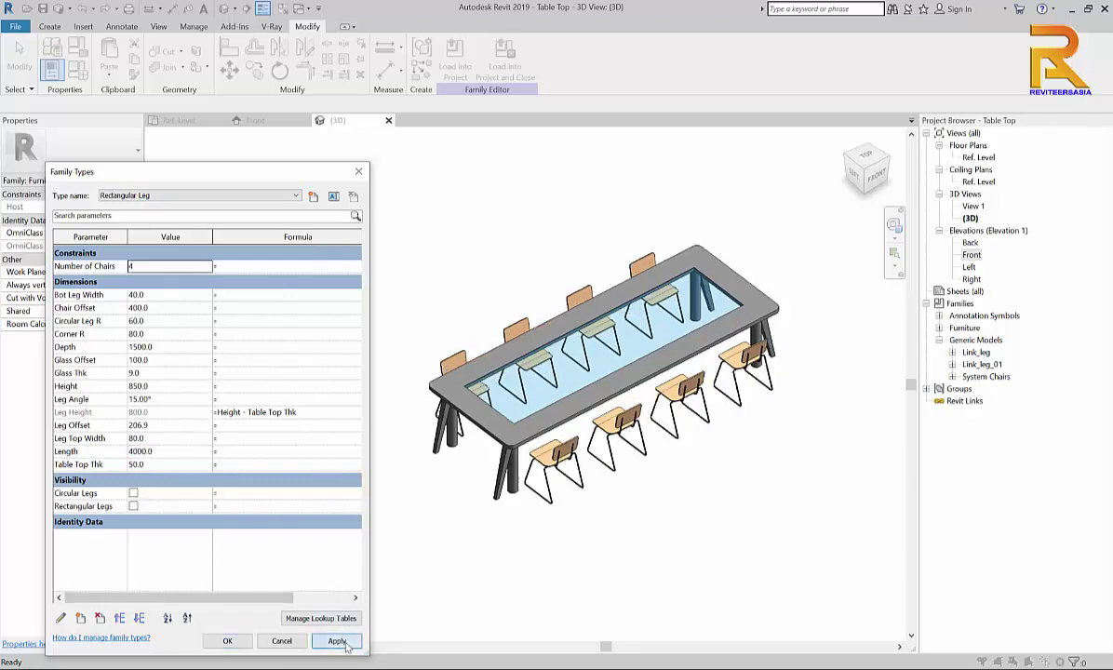
pyautogui.click(228, 642)
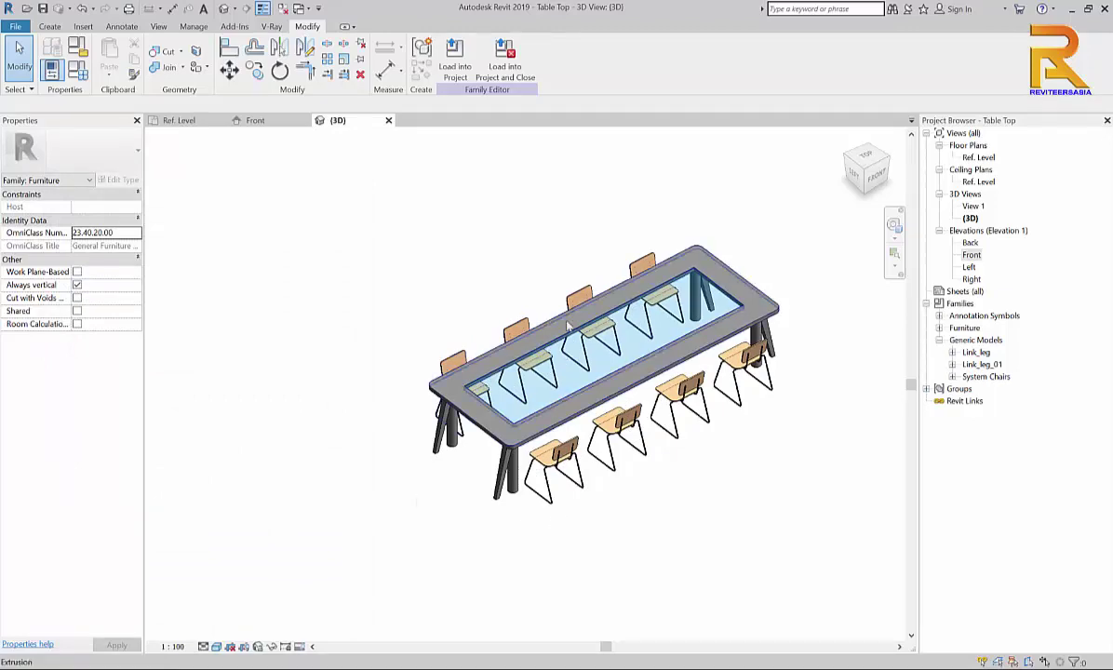
# Add a new Chair Spacing type length parameter in Family Types
pyautogui.scroll(3, 707, 298)
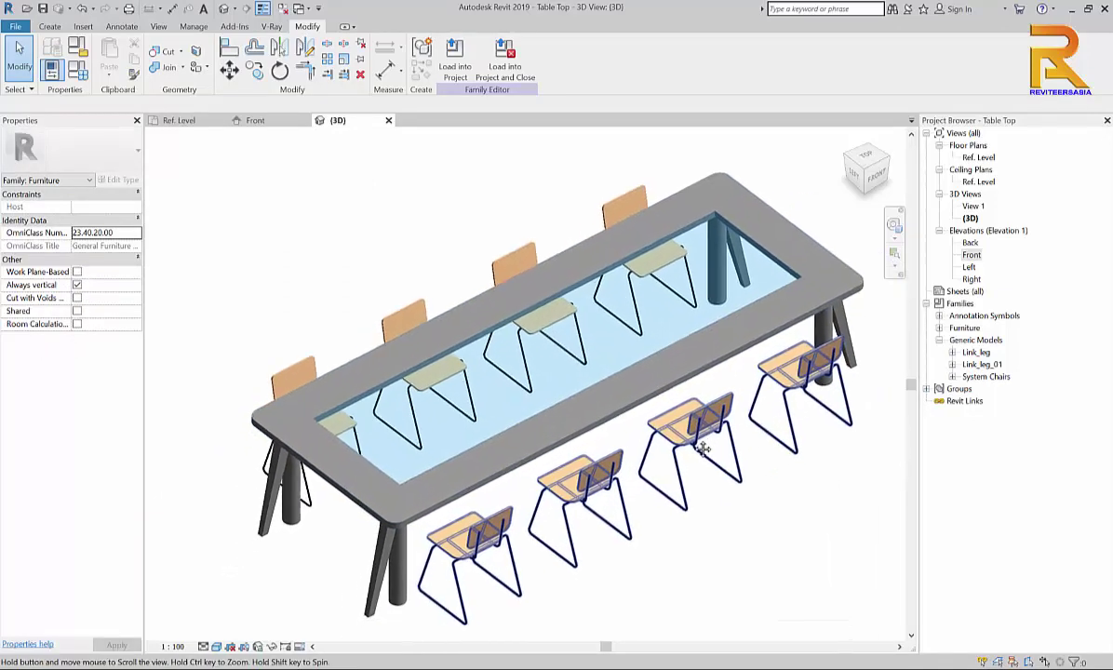
pyautogui.moveTo(665, 485); pyautogui.dragTo(818, 452, button='middle')
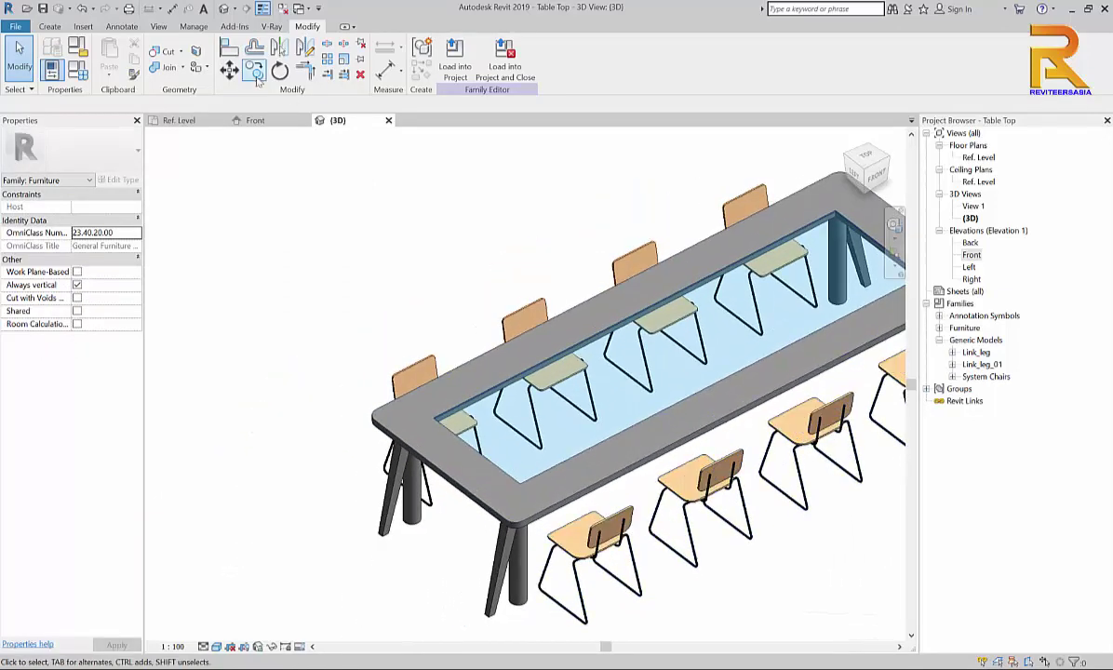
pyautogui.click(78, 69)
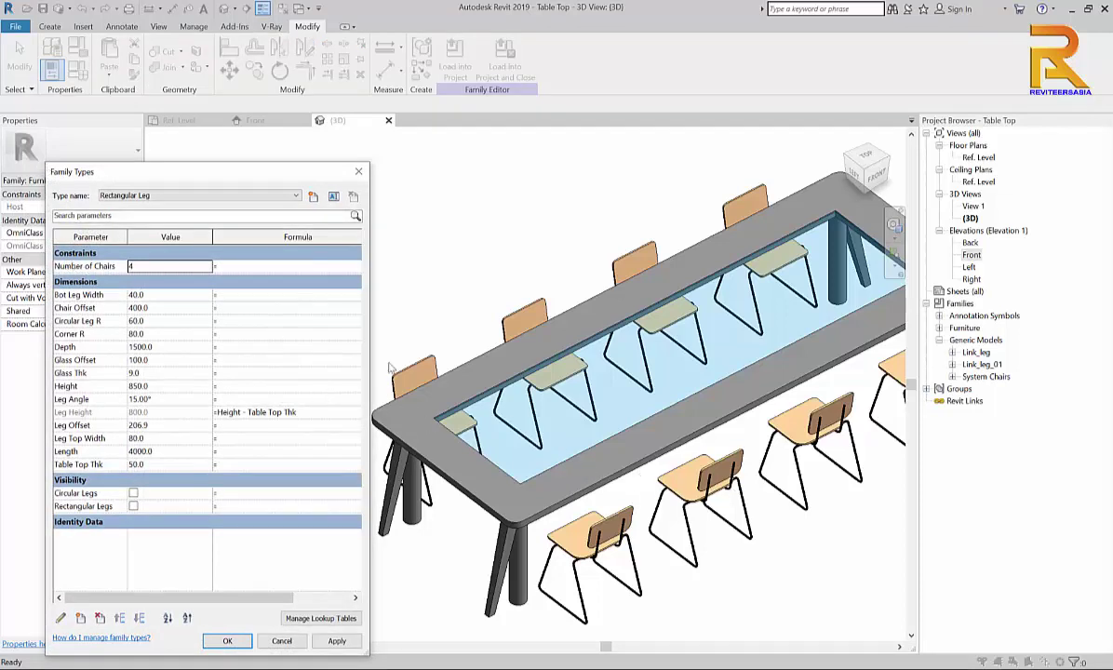
pyautogui.click(110, 268)
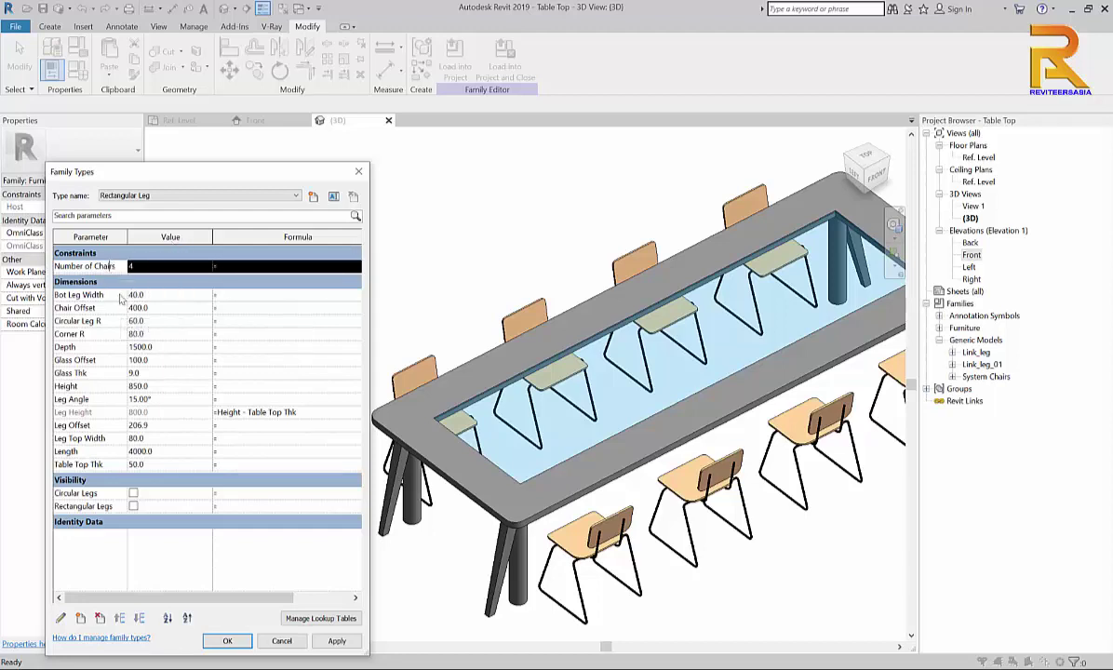
pyautogui.click(80, 618)
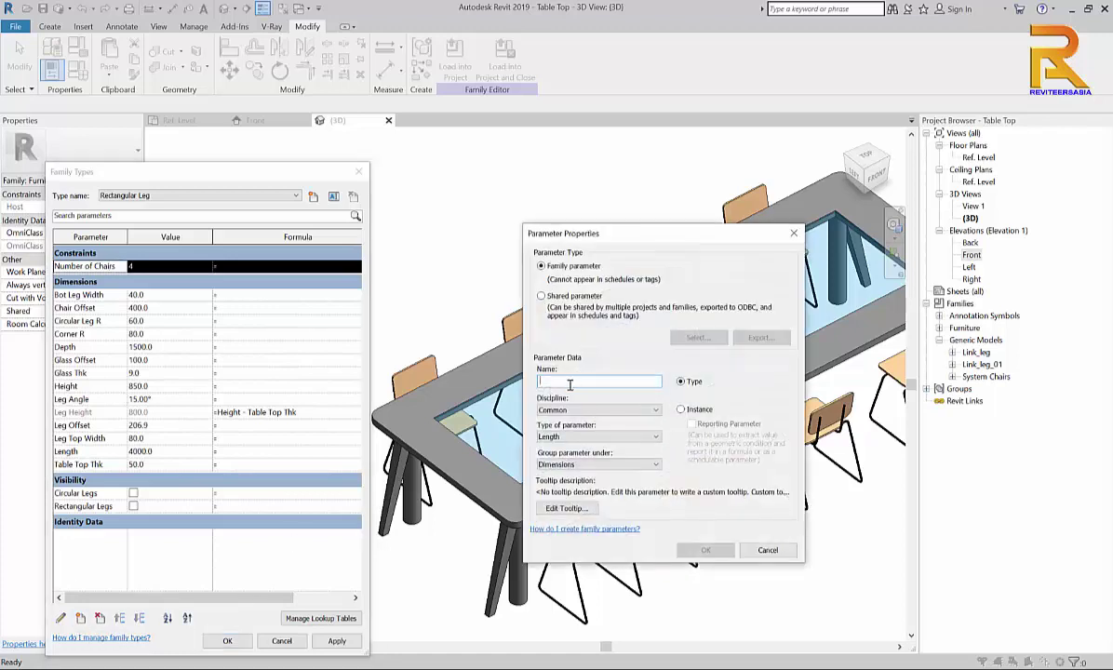
pyautogui.write('Chair Spacing')
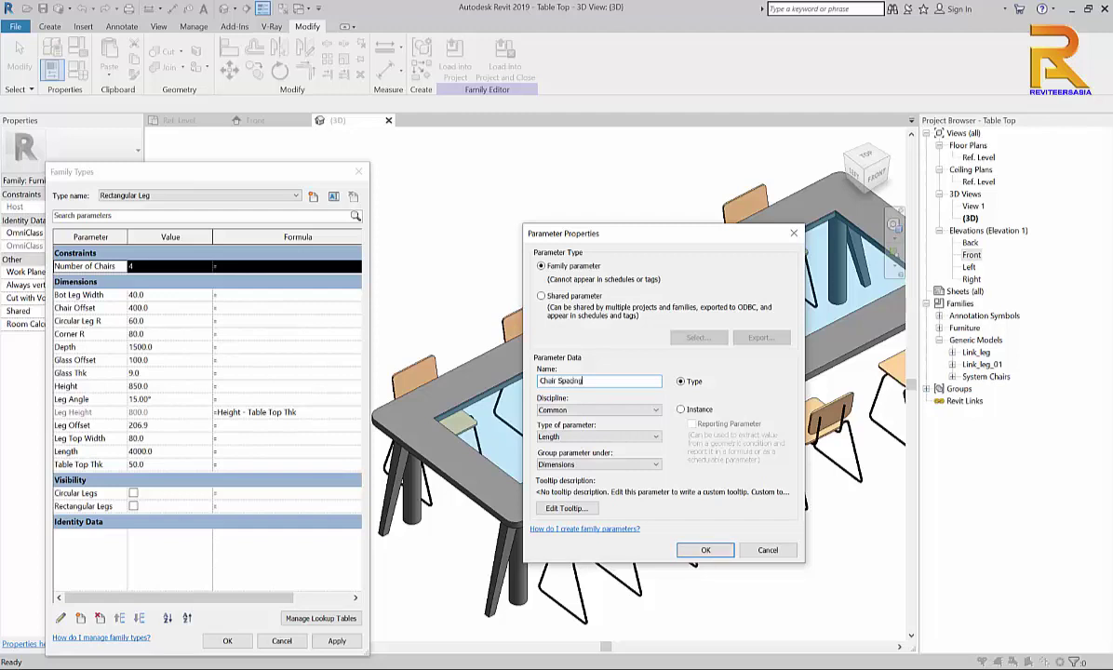
pyautogui.click(705, 550)
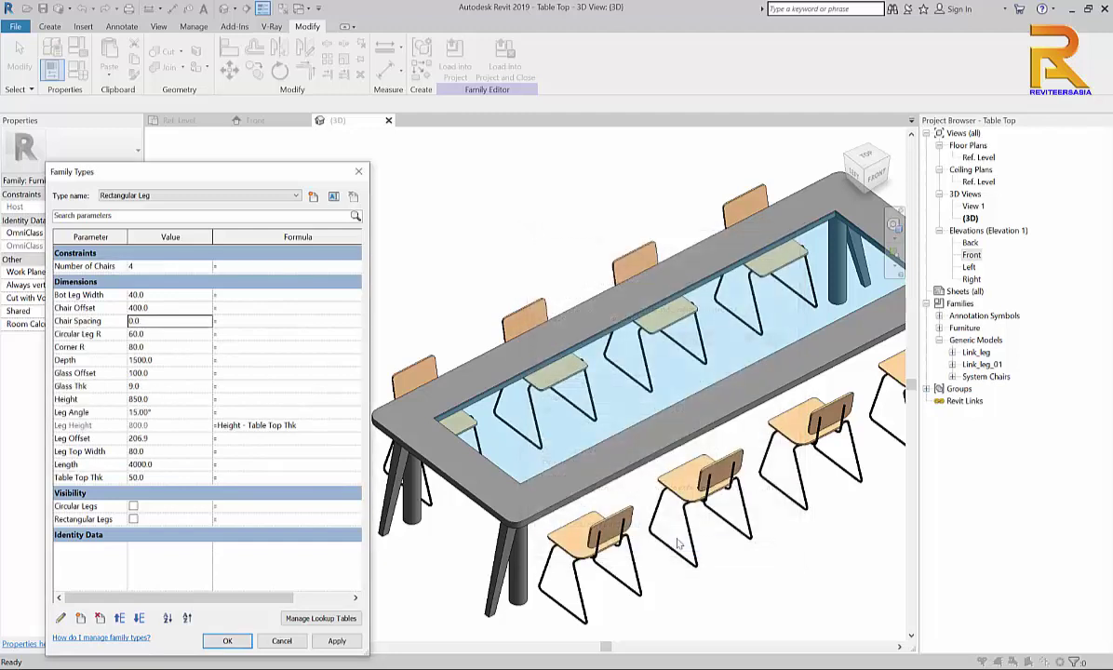
# Set Chair Spacing to 500 and apply
pyautogui.click(157, 321)
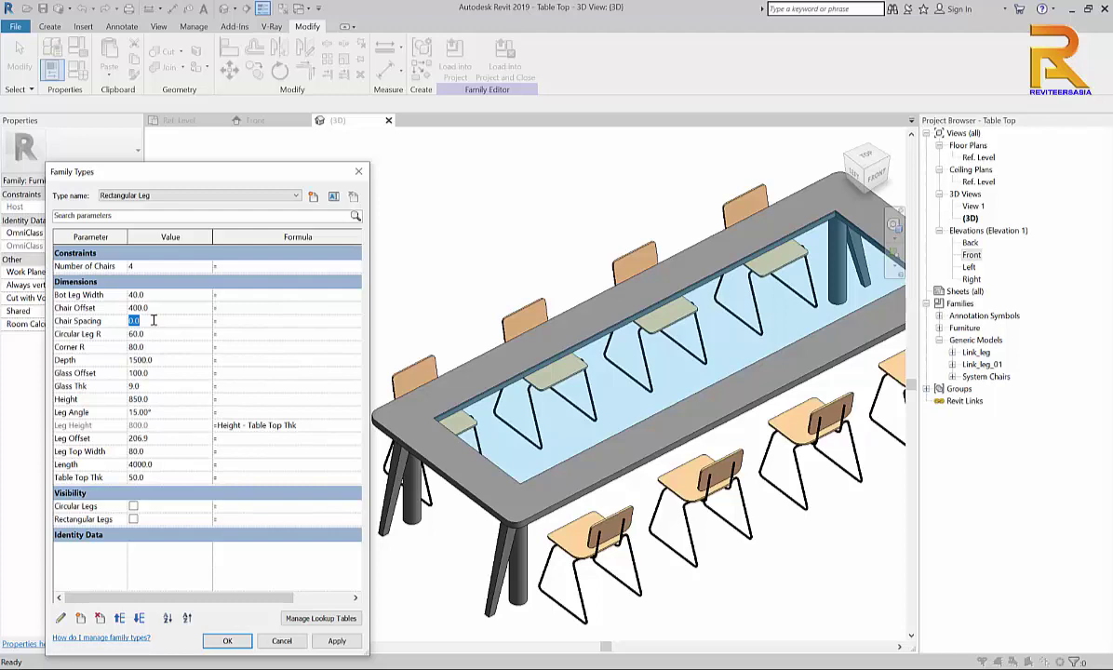
pyautogui.write('500')
pyautogui.click(337, 640)
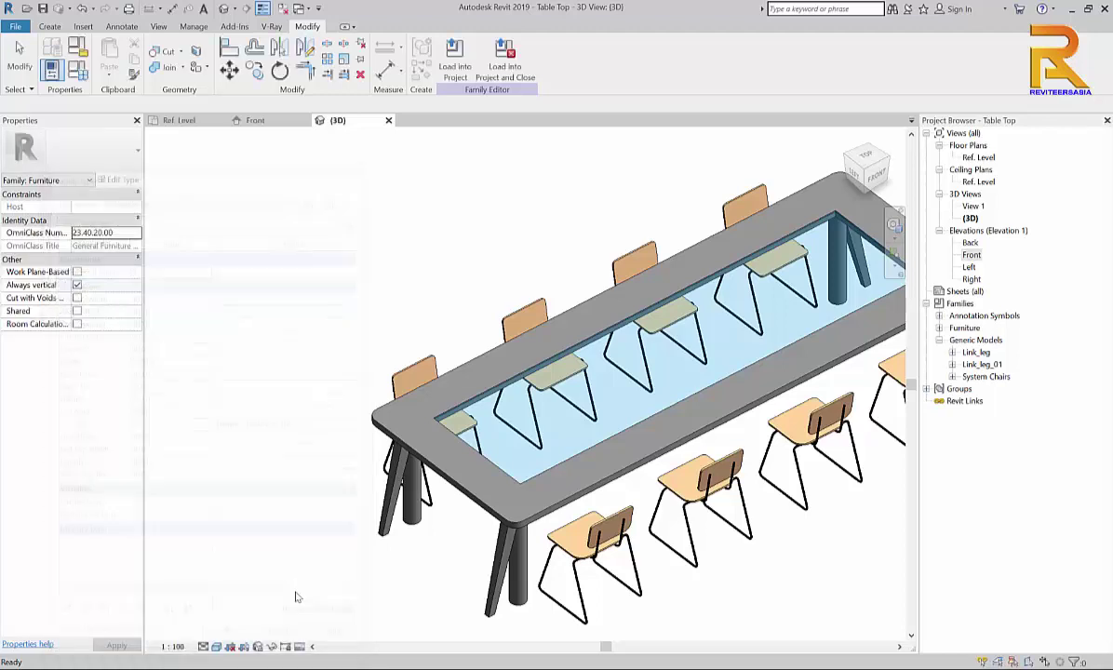
# Close Family Types and frame both chair rows in the Ref. Level plan
pyautogui.click(227, 640)
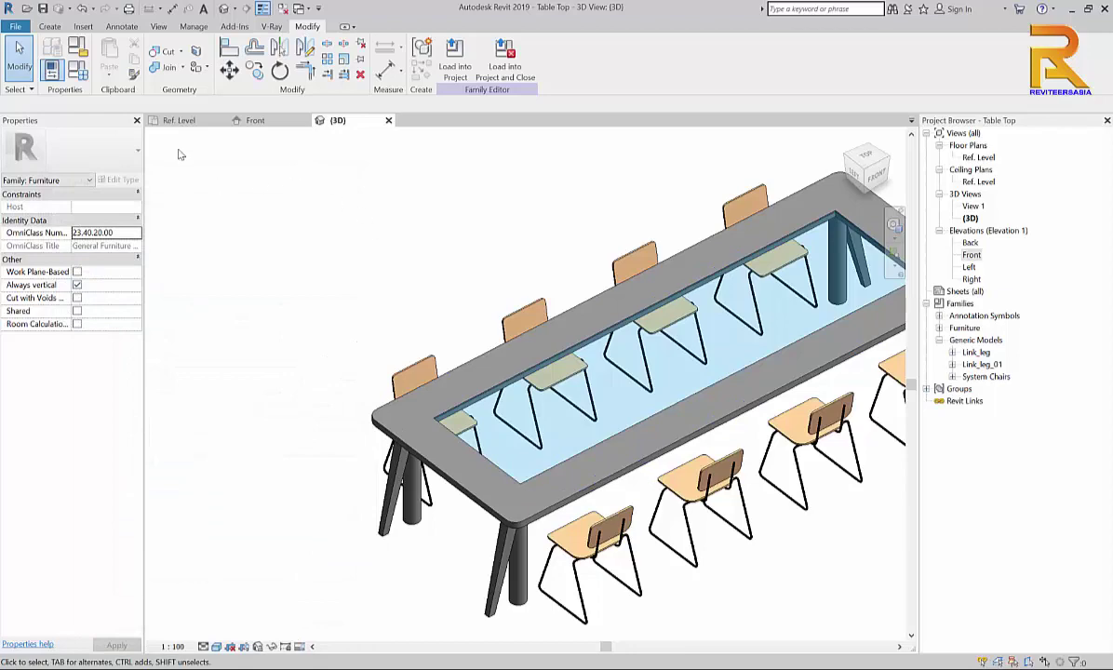
pyautogui.click(177, 121)
pyautogui.scroll(-3, 376, 400)
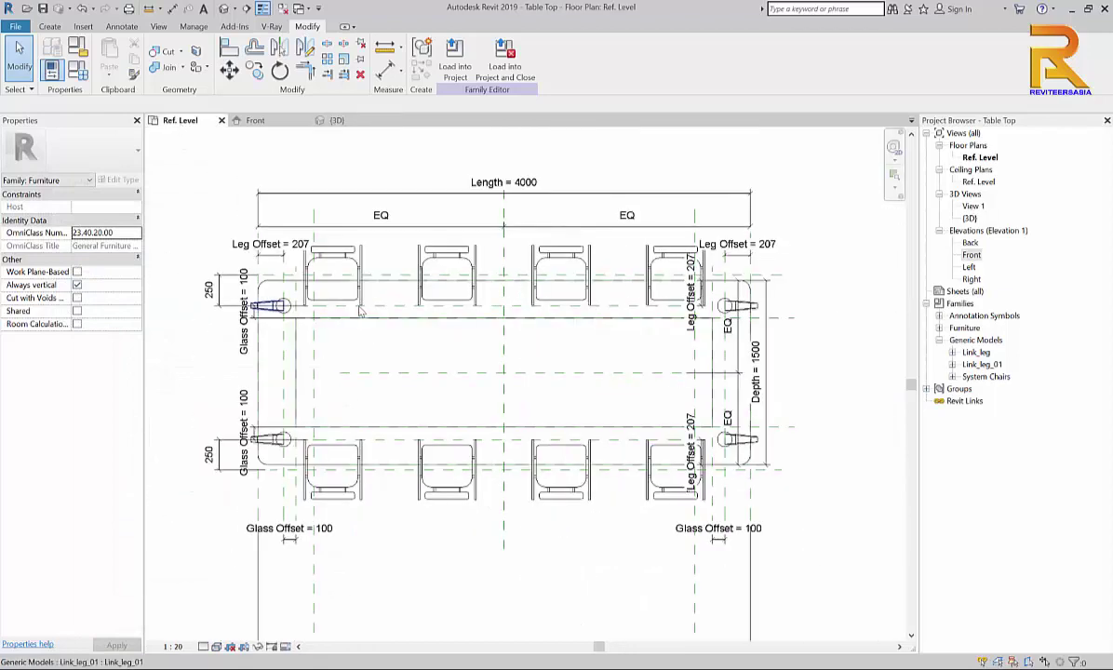
pyautogui.scroll(3, 376, 400)
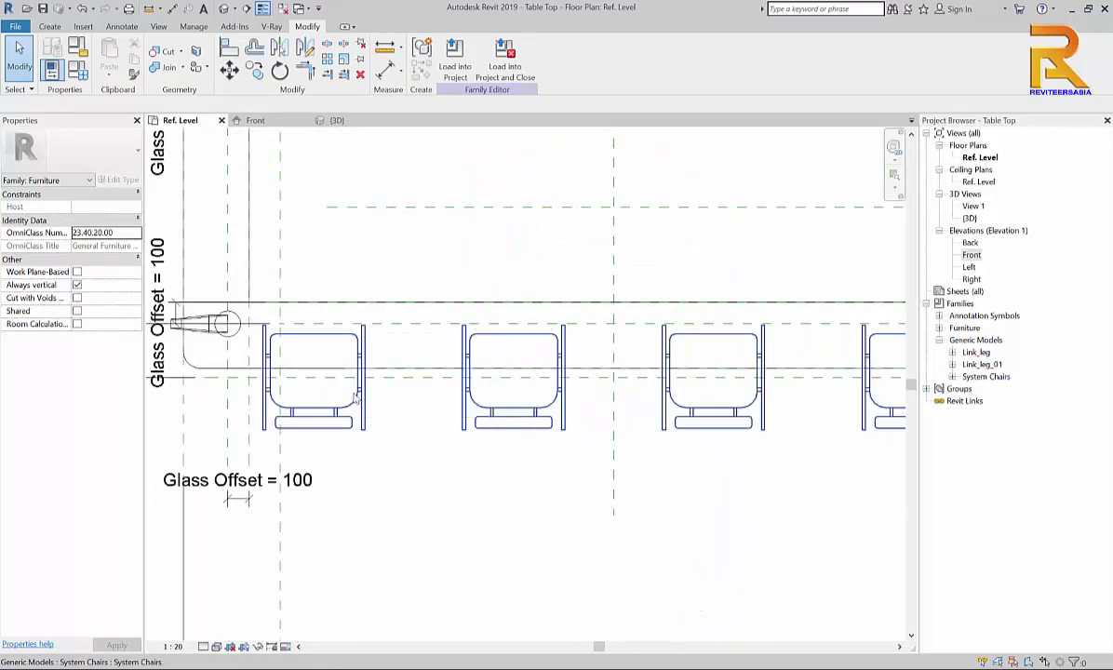
pyautogui.moveTo(372, 403); pyautogui.dragTo(386, 399, button='middle')
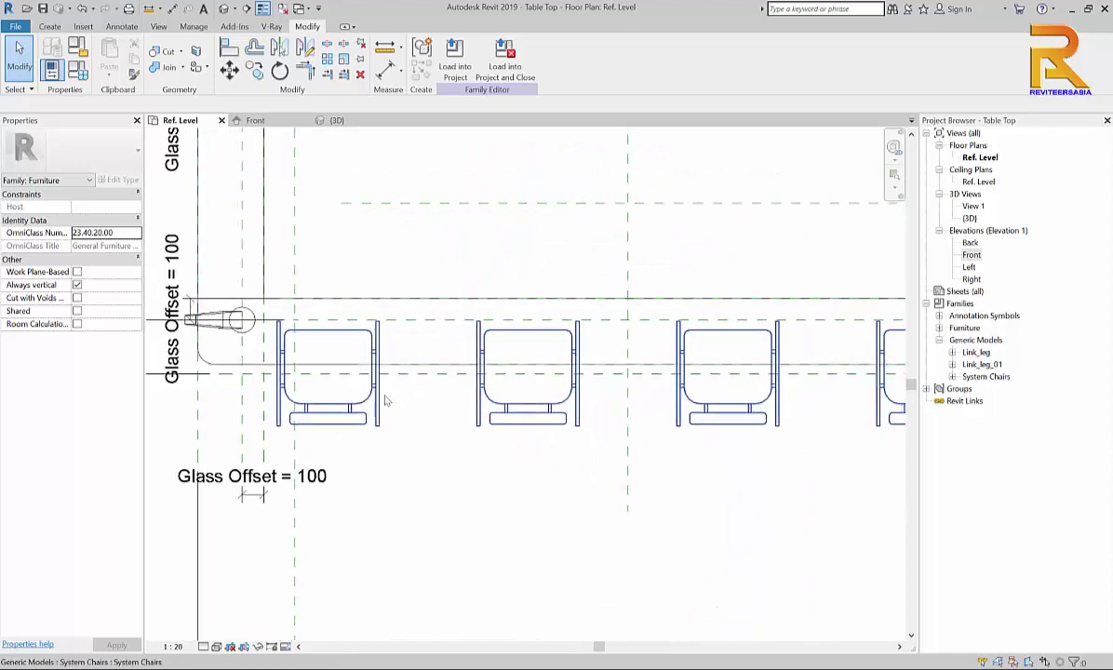
pyautogui.scroll(-3, 374, 390)
pyautogui.scroll(1, 279, 313)
pyautogui.moveTo(279, 339); pyautogui.dragTo(279, 314, button='middle')
pyautogui.moveTo(257, 458); pyautogui.dragTo(261, 478, button='middle')
# Select the bottom row of System Chairs and bring the Length = 4000 dimension into view
pyautogui.click(263, 449)
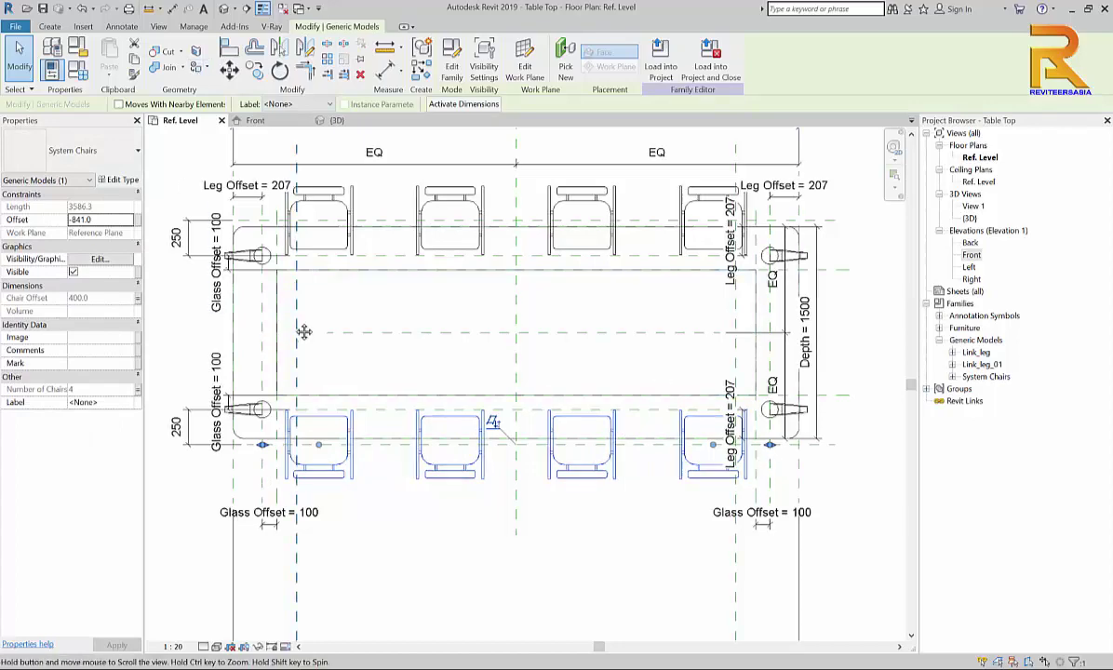
pyautogui.moveTo(305, 346); pyautogui.dragTo(297, 416, button='middle')
pyautogui.scroll(-1, 296, 414)
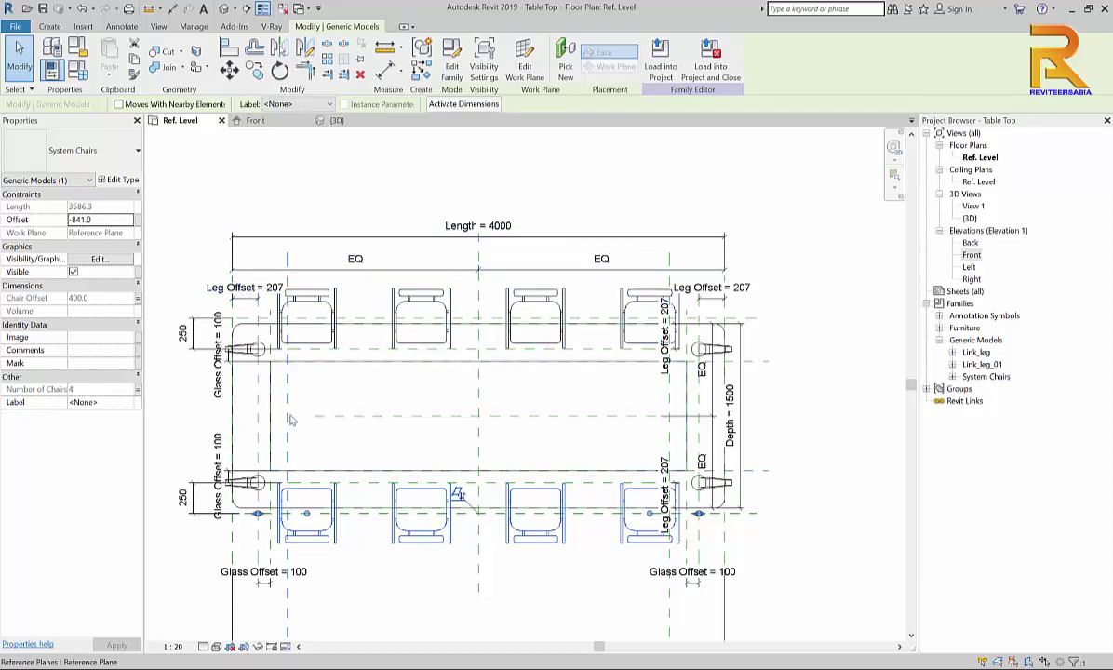
# Create a new type length parameter named Chair Arrayed Length
pyautogui.moveTo(273, 392); pyautogui.dragTo(303, 378, button='middle')
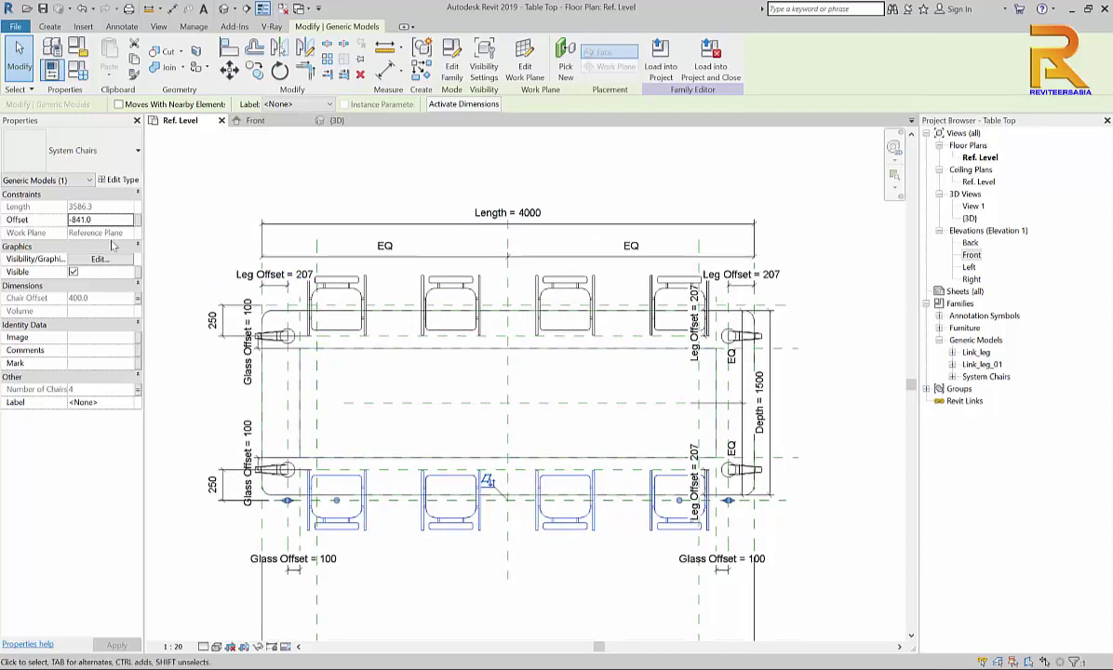
pyautogui.click(78, 68)
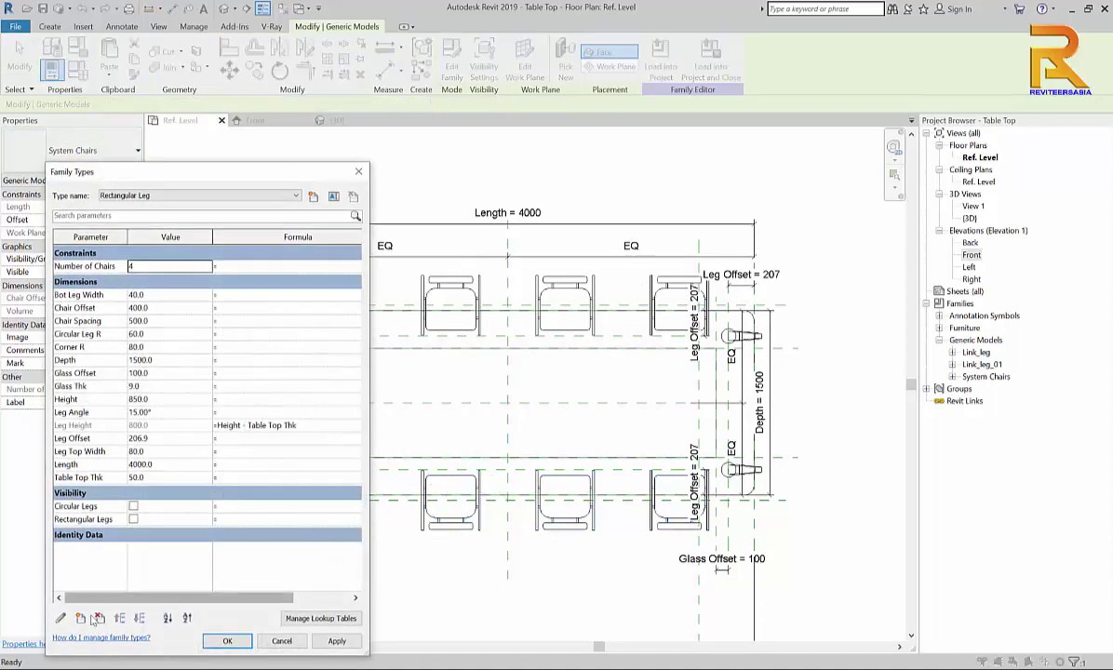
pyautogui.click(81, 618)
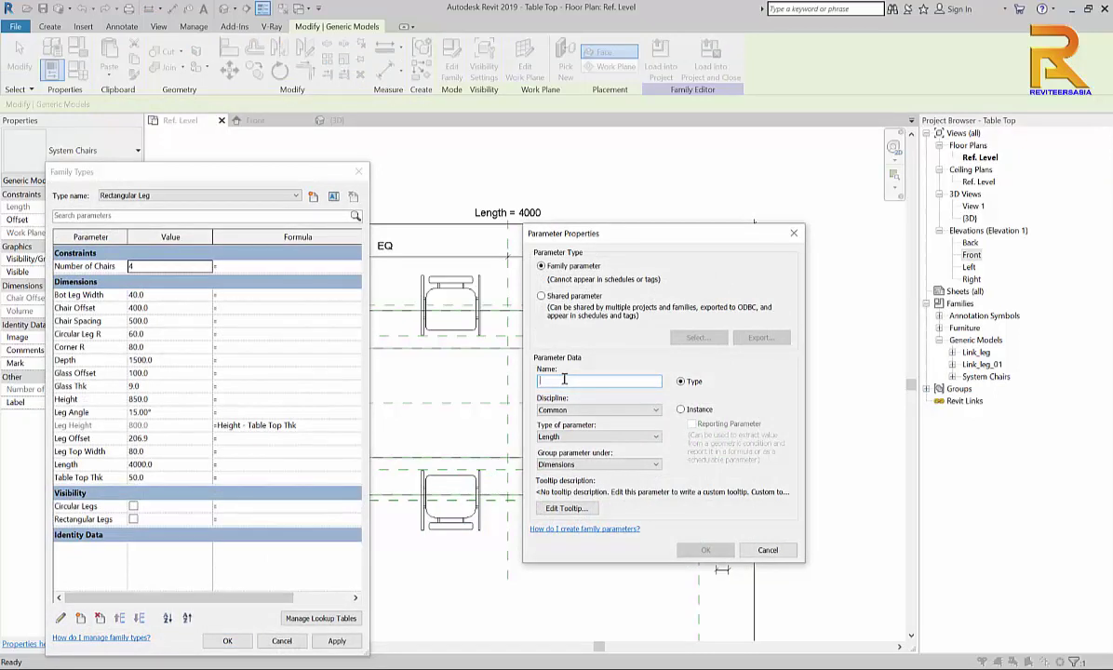
pyautogui.write('Chair Arrayed Length')
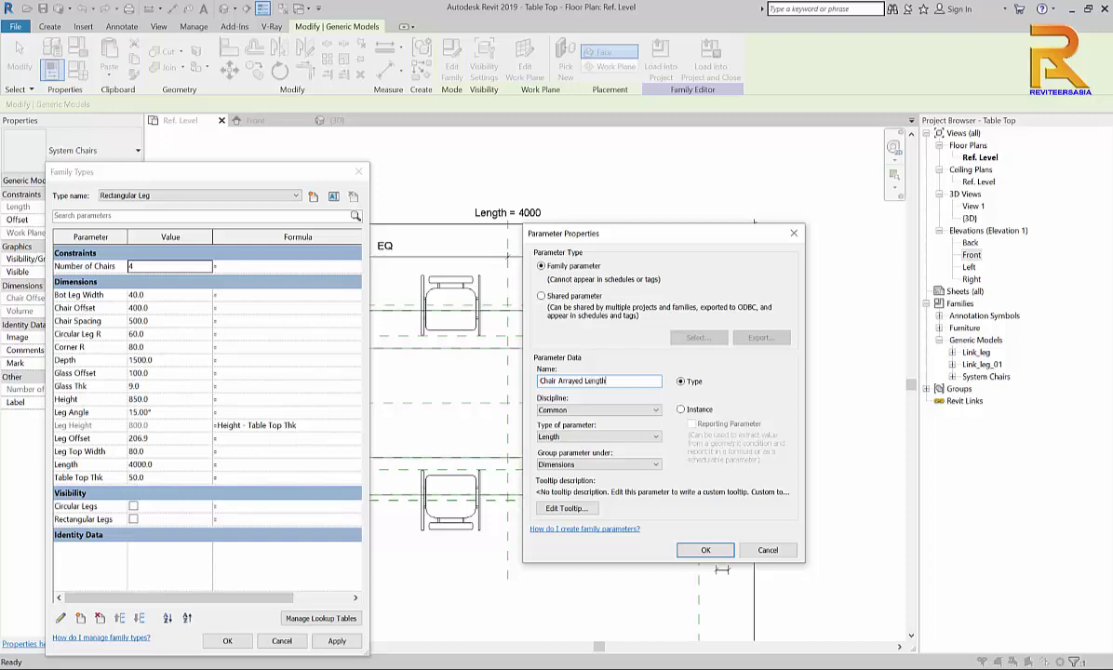
pyautogui.click(705, 550)
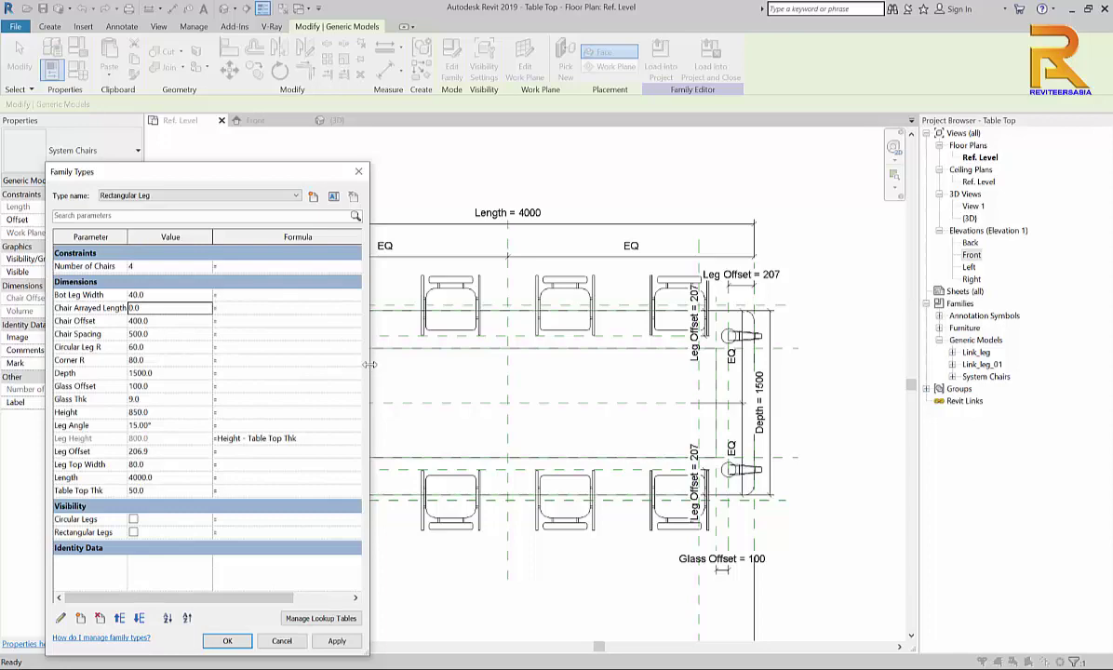
# Drive Chair Arrayed Length with the formula Length - (Leg Offset * 2), then apply and close
pyautogui.moveTo(369, 364); pyautogui.dragTo(444, 364)
pyautogui.moveTo(349, 175); pyautogui.dragTo(421, 331)
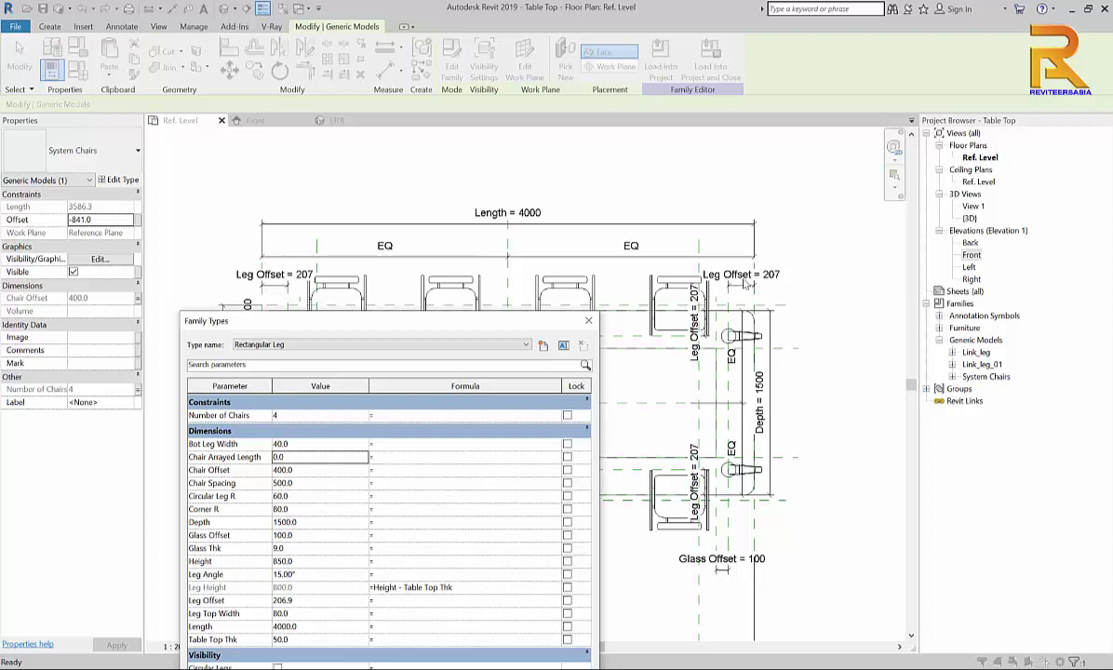
pyautogui.moveTo(434, 317); pyautogui.dragTo(450, 246)
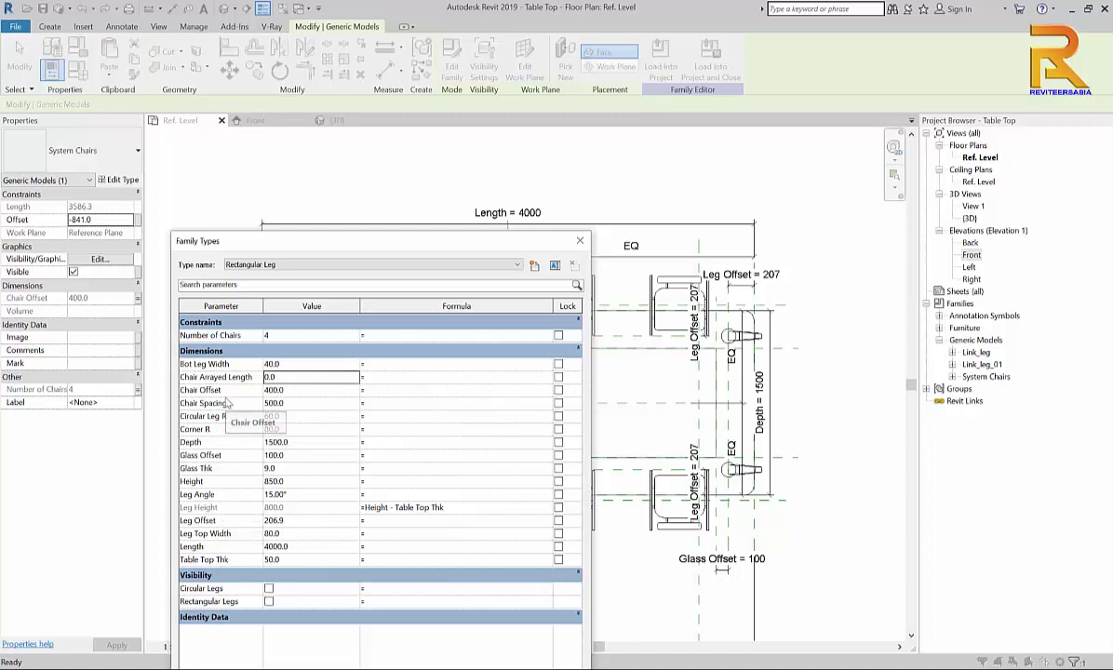
pyautogui.click(228, 521)
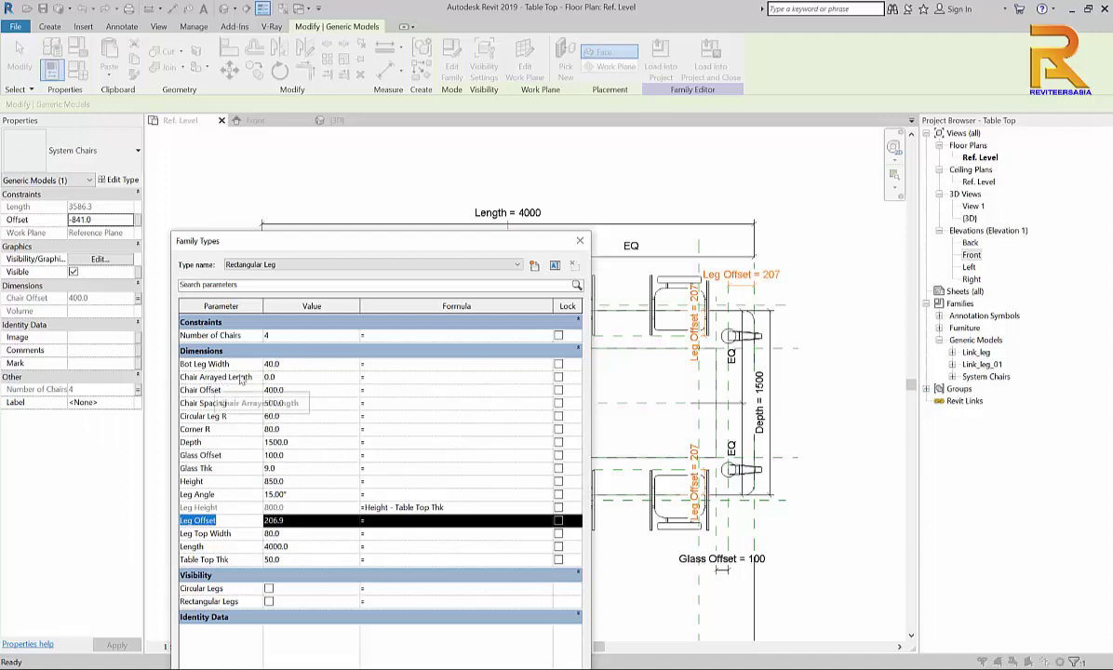
pyautogui.click(393, 378)
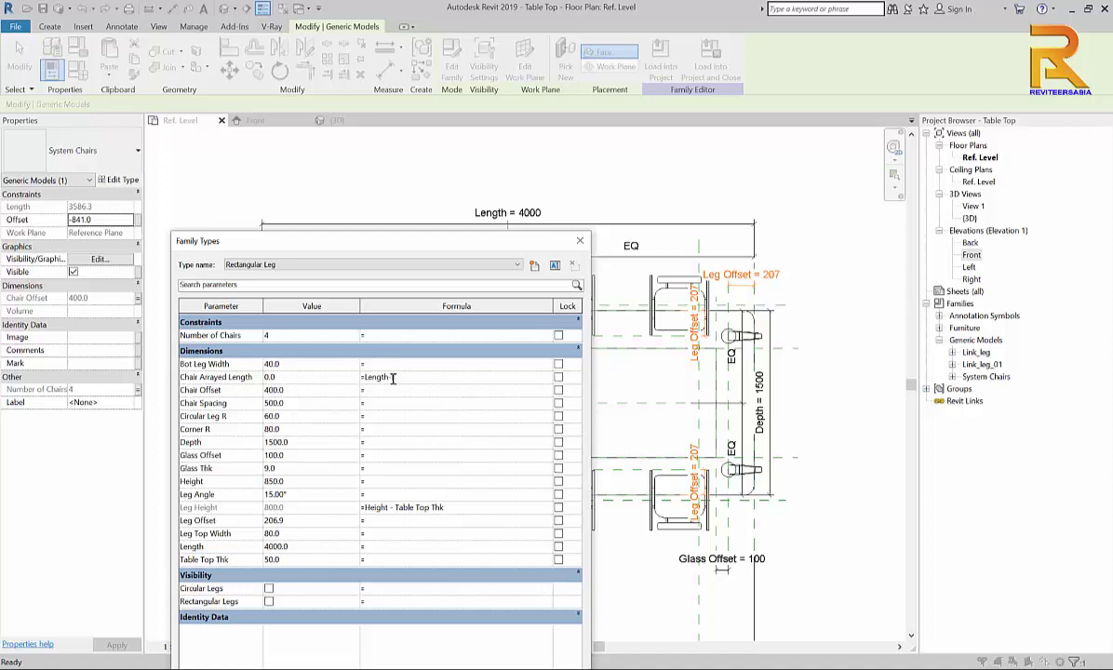
pyautogui.write('Length-(Leg Offset*2')
pyautogui.press('Tab')
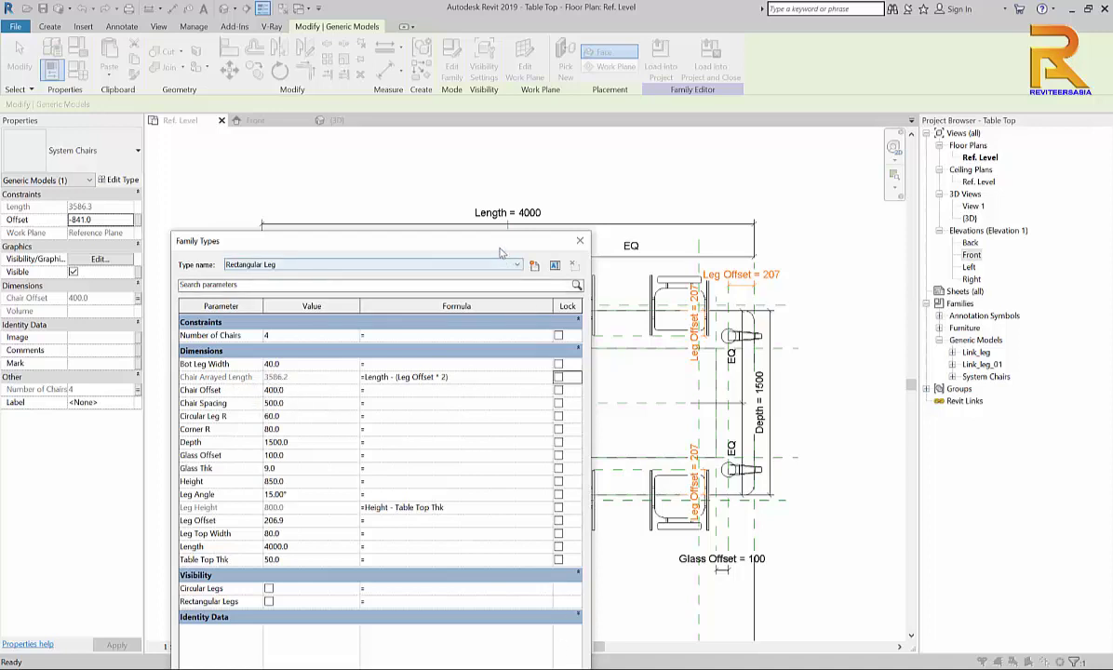
pyautogui.moveTo(470, 240); pyautogui.dragTo(440, 147)
pyautogui.click(527, 617)
pyautogui.click(417, 617)
pyautogui.moveTo(487, 586); pyautogui.dragTo(487, 319, button='middle')
# Measure the span between the leg reference planes, reading 3586.3
pyautogui.click(387, 46)
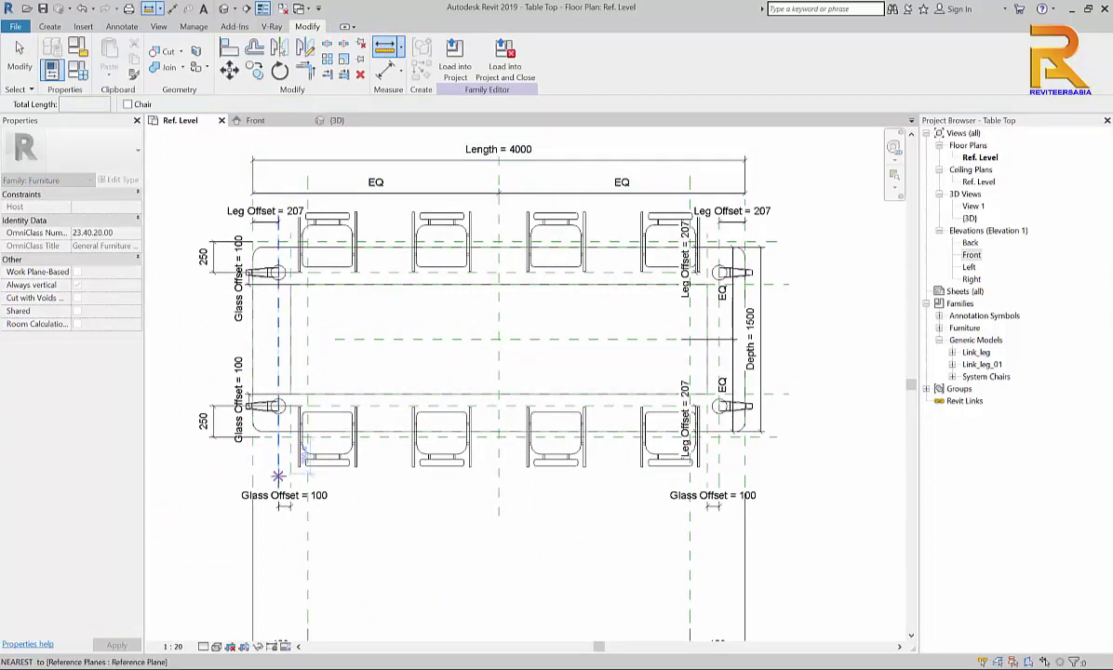
pyautogui.click(277, 477)
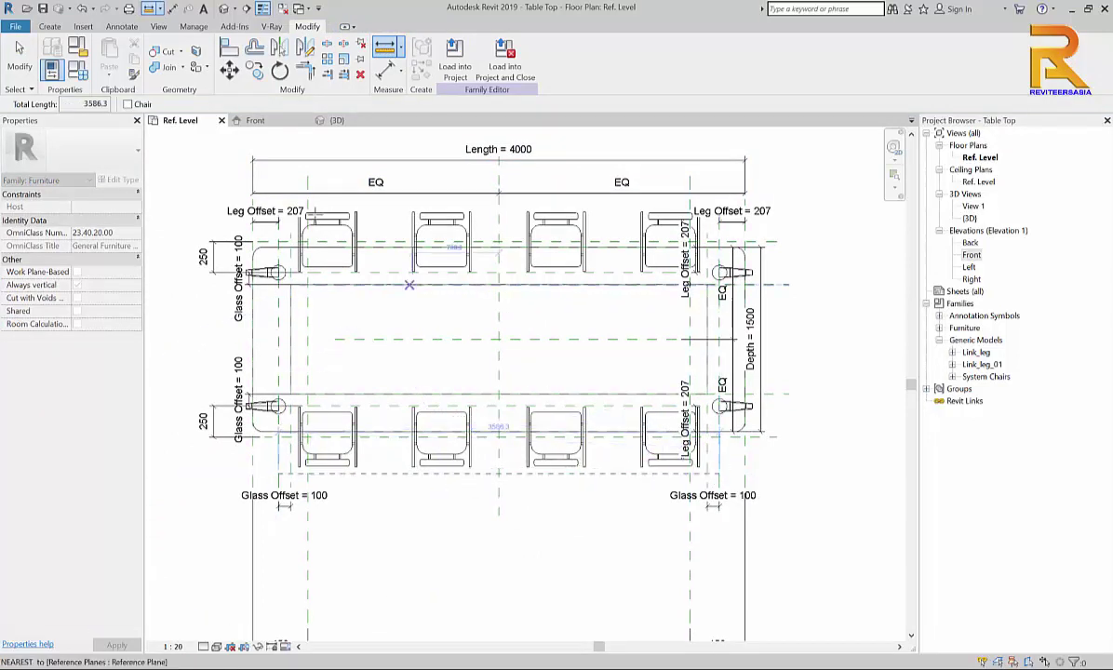
pyautogui.doubleClick(96, 103)
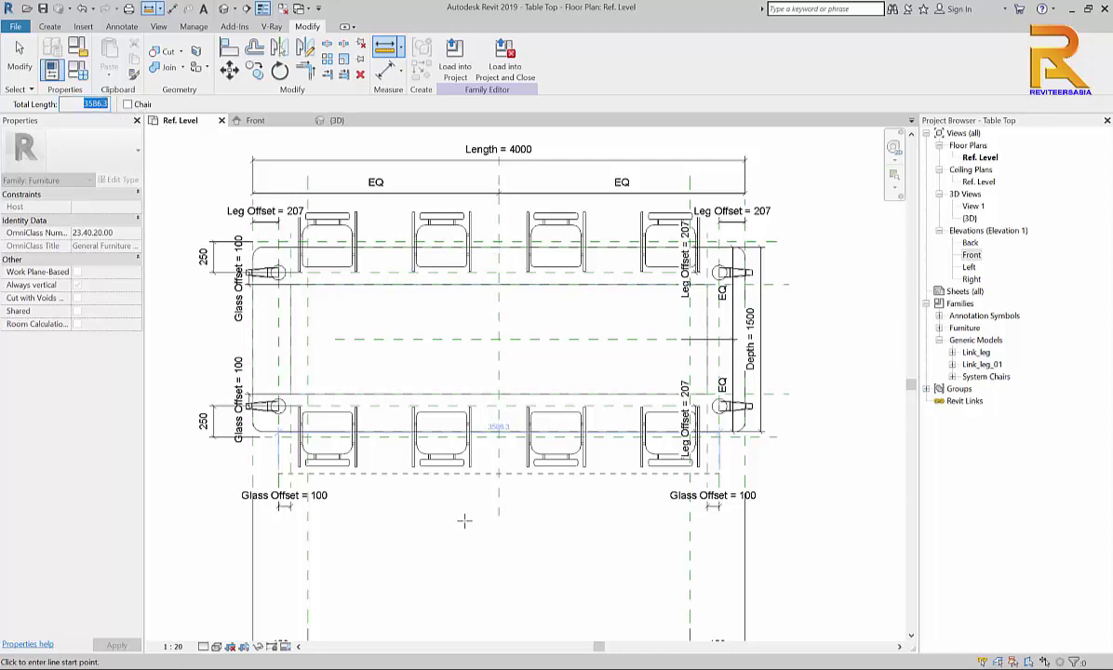
# Zoom out the plan and reopen Family Types
pyautogui.scroll(-1, 477, 517)
pyautogui.moveTo(477, 517); pyautogui.dragTo(568, 516, button='middle')
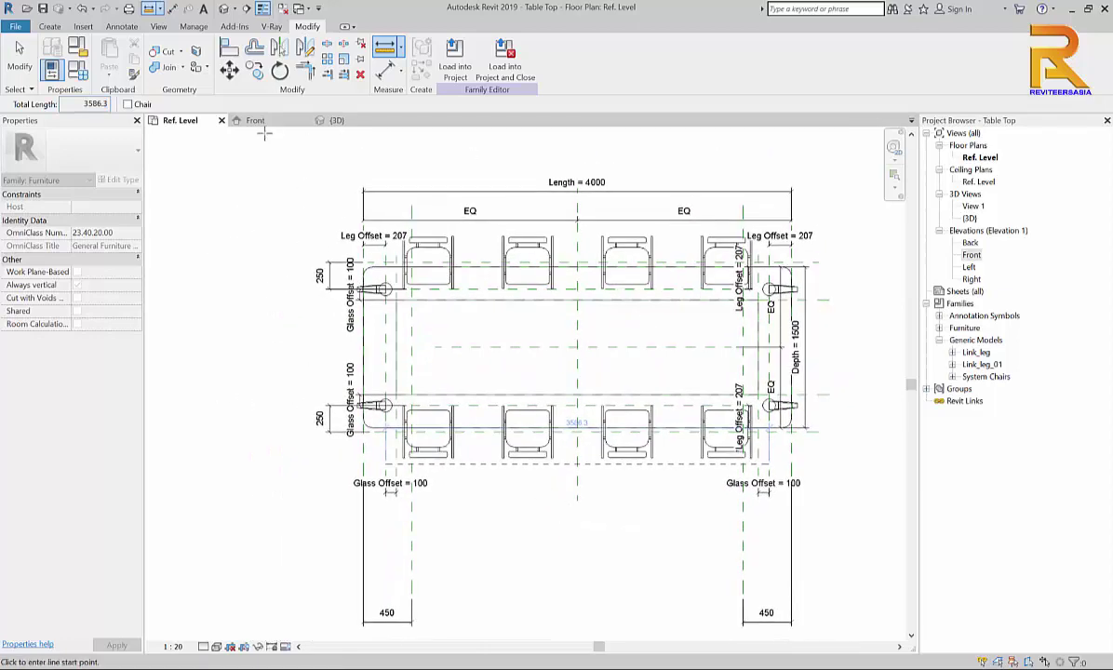
pyautogui.click(78, 71)
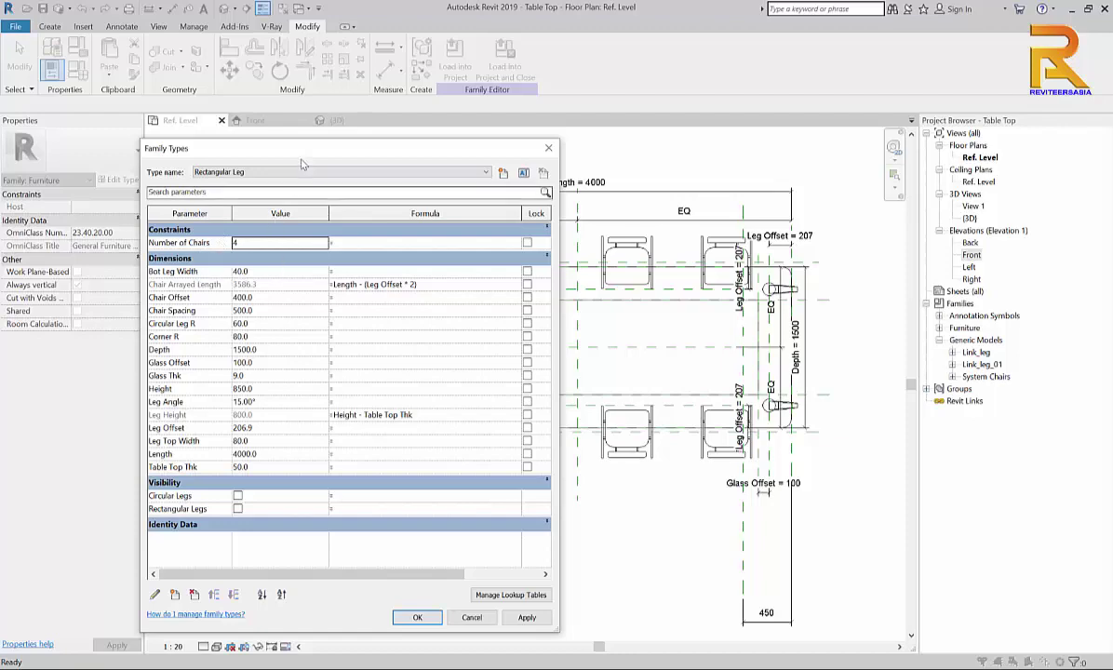
# Give Number of Chairs the formula Chair Arrayed Length / Chair Spacing, yielding 7 per side
pyautogui.moveTo(302, 159); pyautogui.dragTo(297, 208)
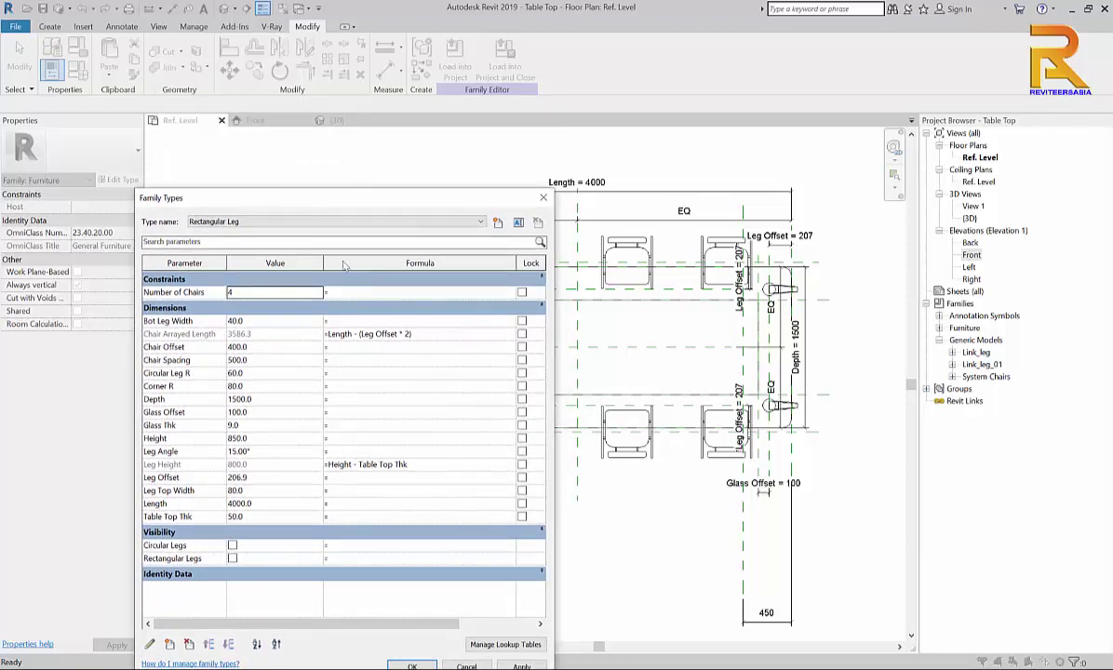
pyautogui.click(220, 335)
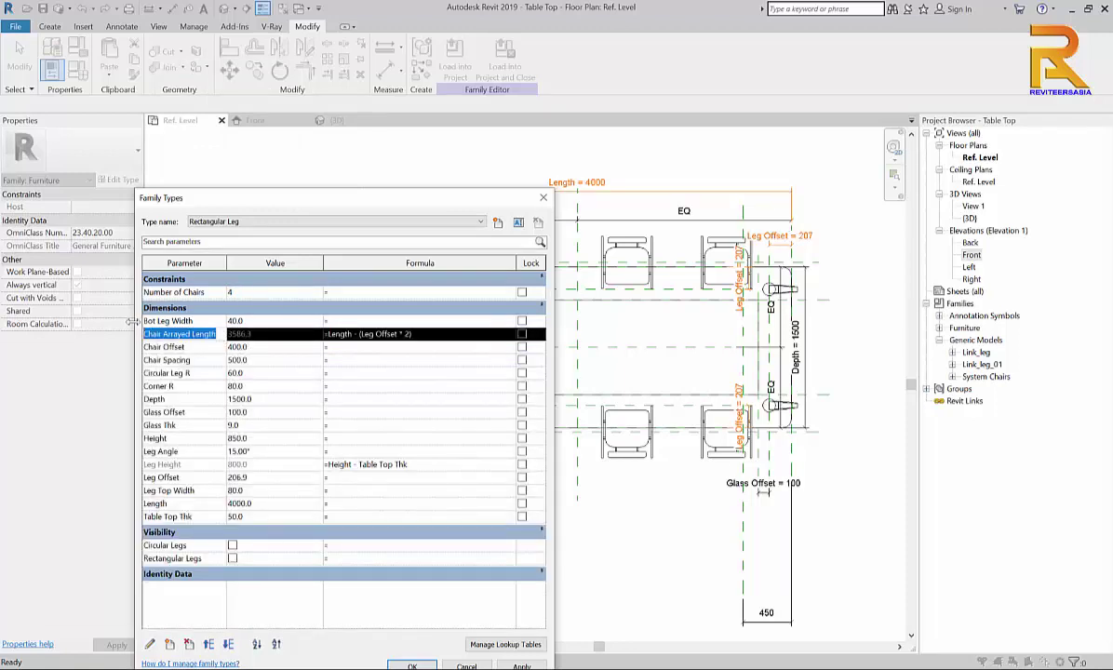
pyautogui.click(339, 295)
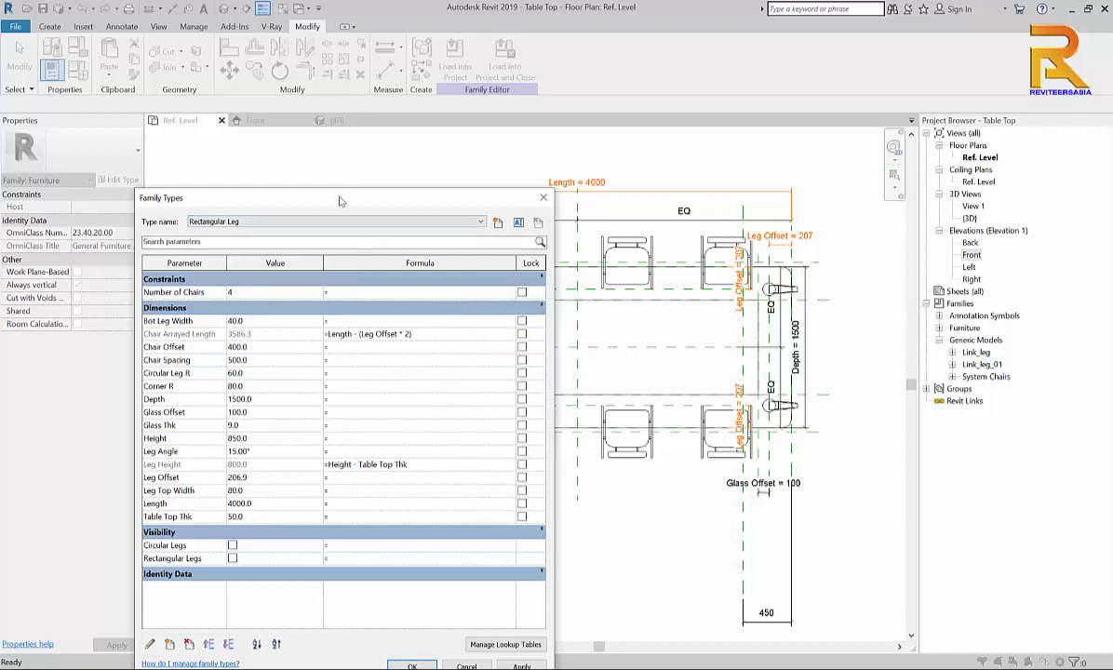
pyautogui.moveTo(340, 201); pyautogui.dragTo(348, 224)
pyautogui.write('Chair Arrayed Length')
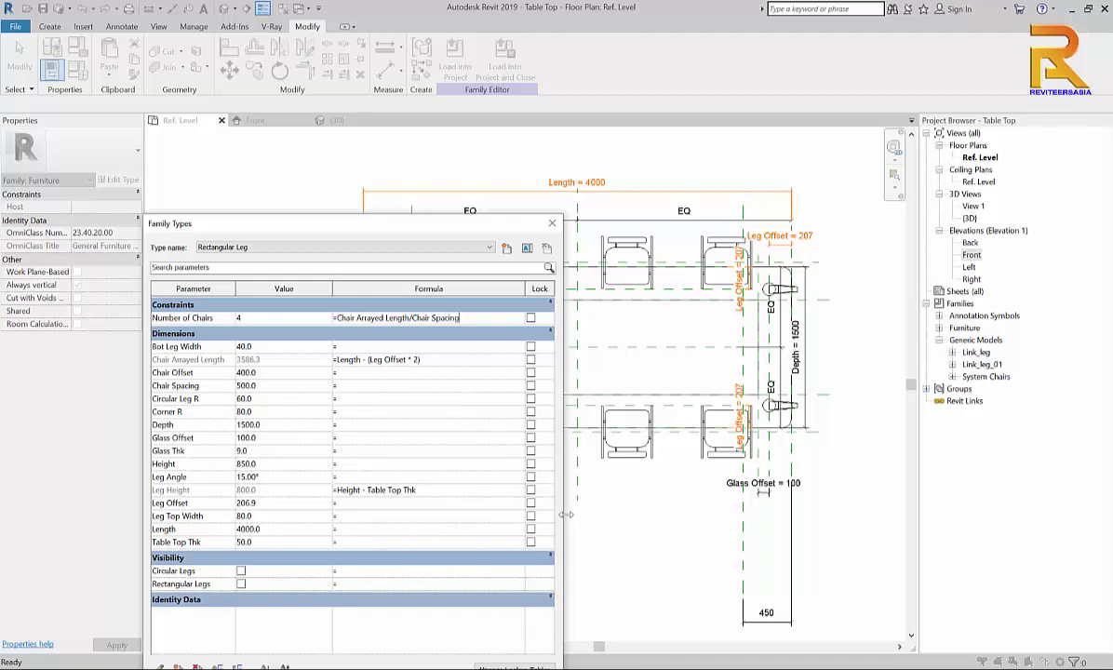
pyautogui.press('Return')
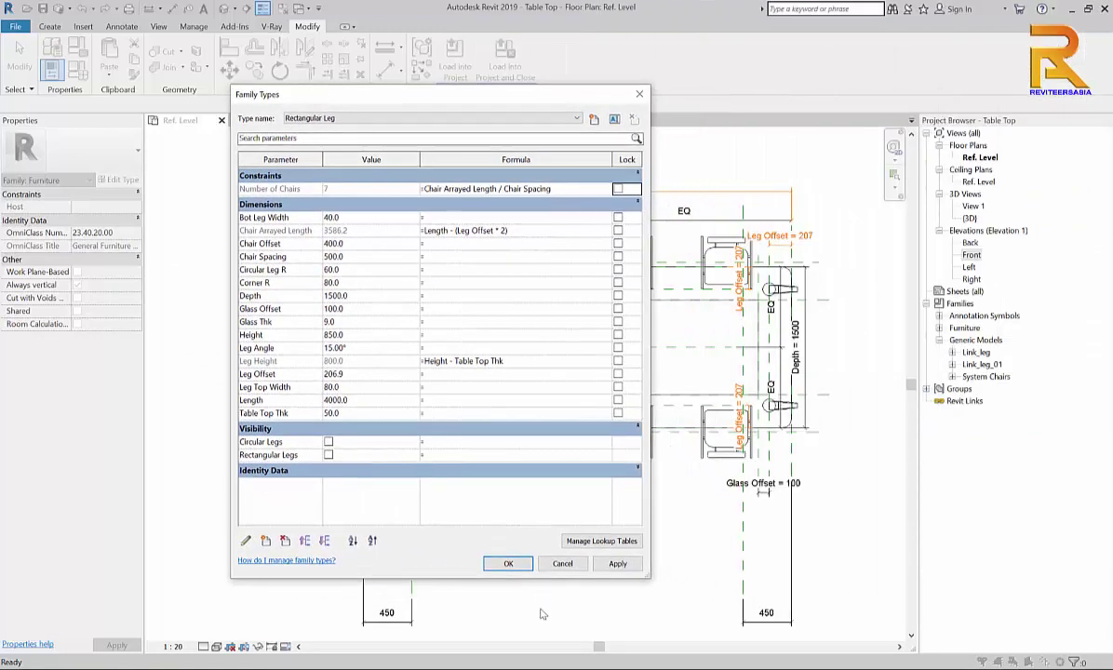
pyautogui.click(508, 563)
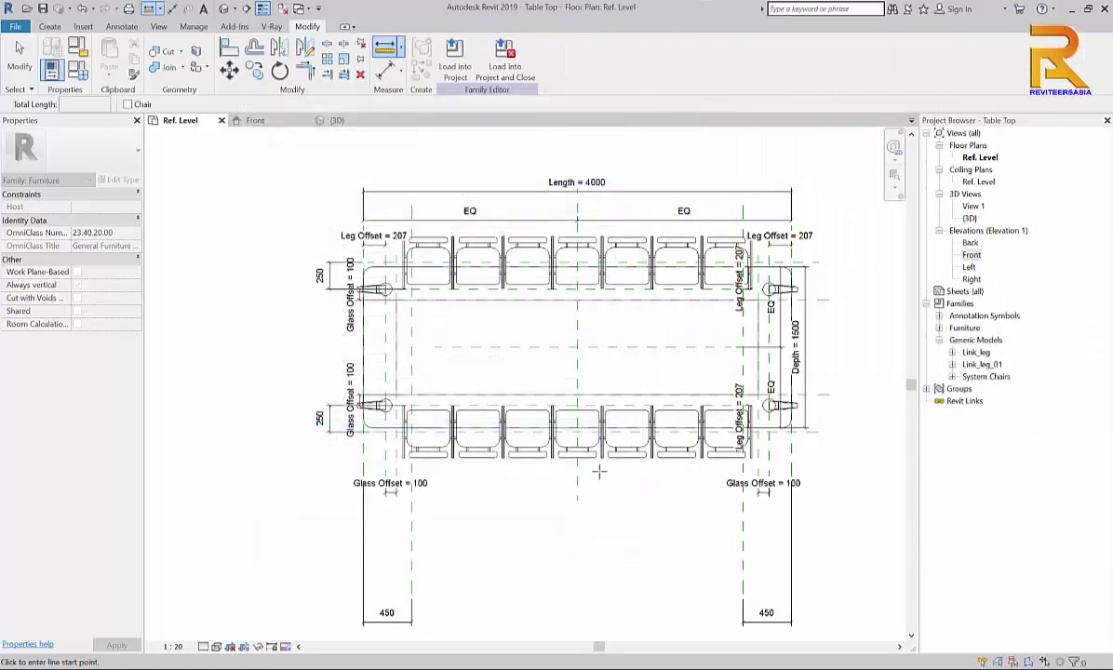
# In the 3D view, open Family Types and move its window clear of the table
pyautogui.click(224, 9)
pyautogui.moveTo(482, 395); pyautogui.dragTo(417, 424, button='middle')
pyautogui.scroll(-5, 442, 458)
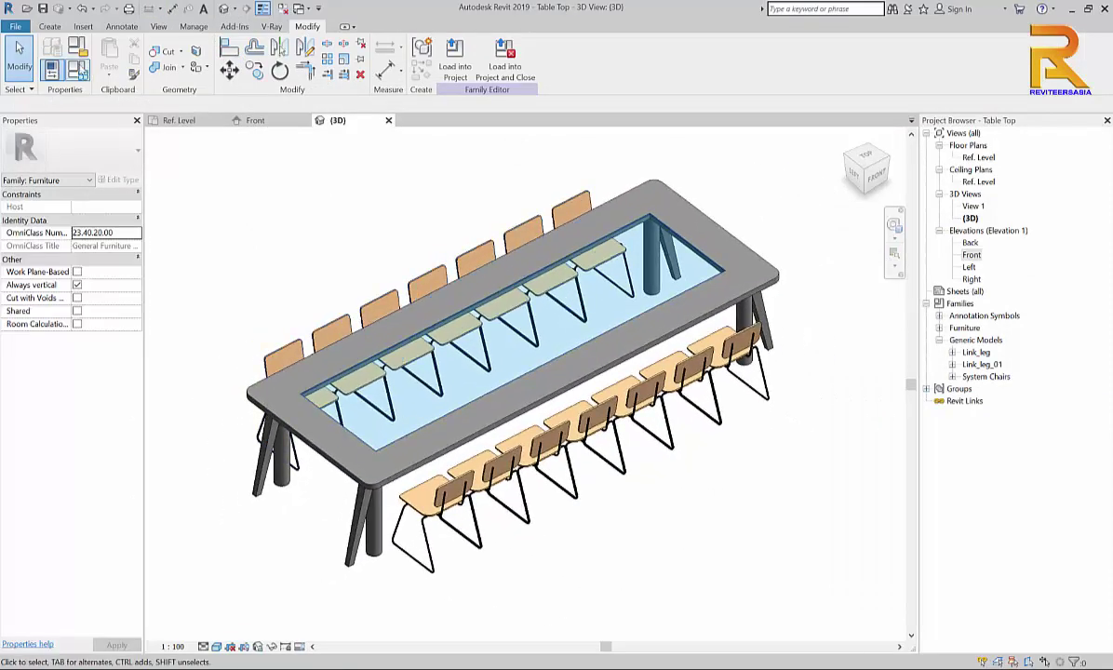
pyautogui.click(77, 68)
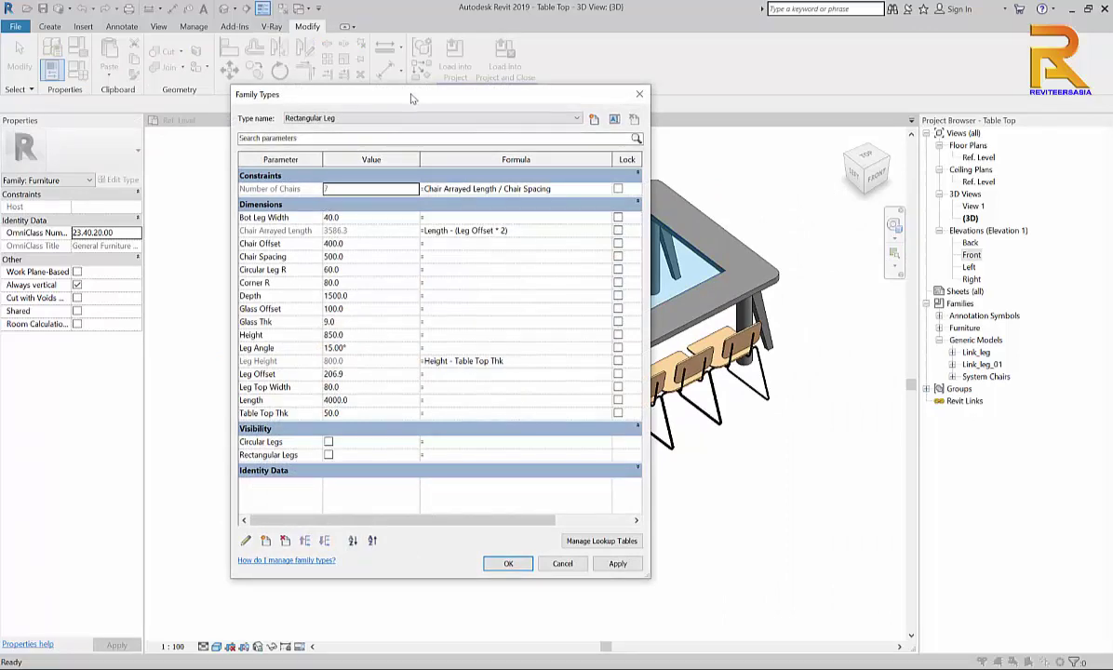
pyautogui.moveTo(412, 96); pyautogui.dragTo(247, 109)
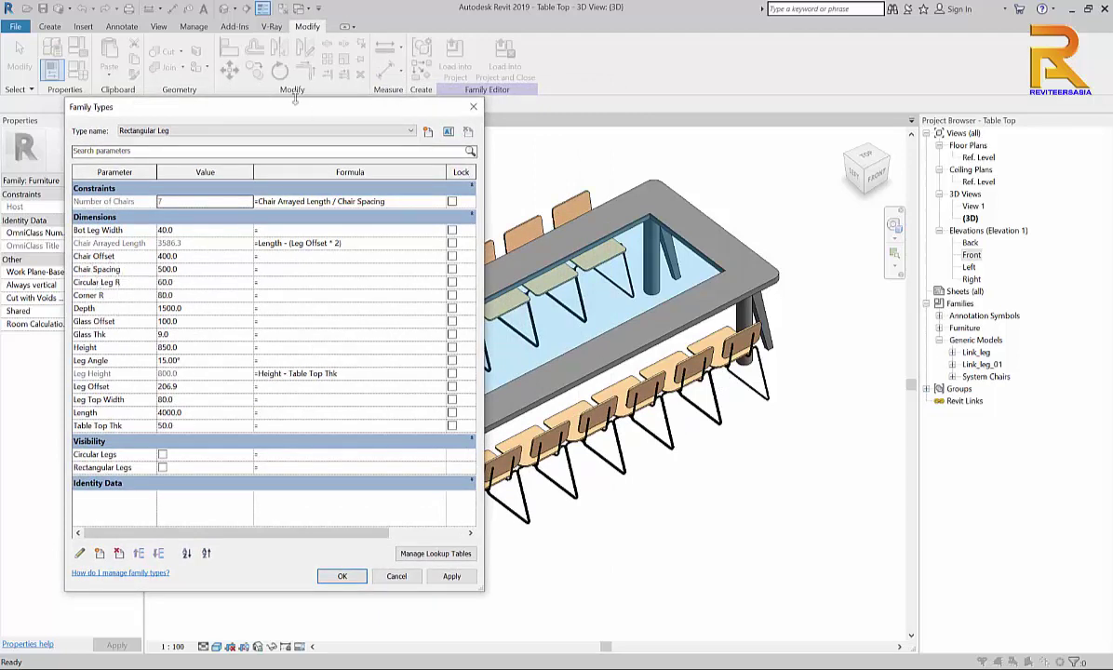
pyautogui.moveTo(301, 113); pyautogui.dragTo(350, 148)
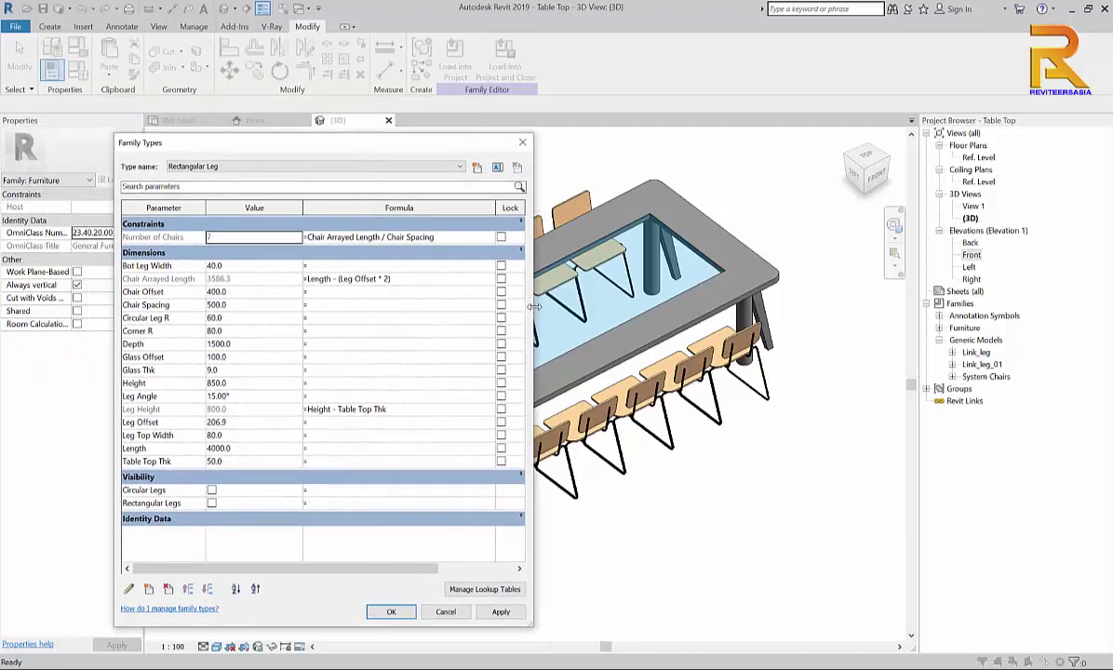
pyautogui.moveTo(533, 313); pyautogui.dragTo(436, 307)
pyautogui.moveTo(311, 156); pyautogui.dragTo(228, 156)
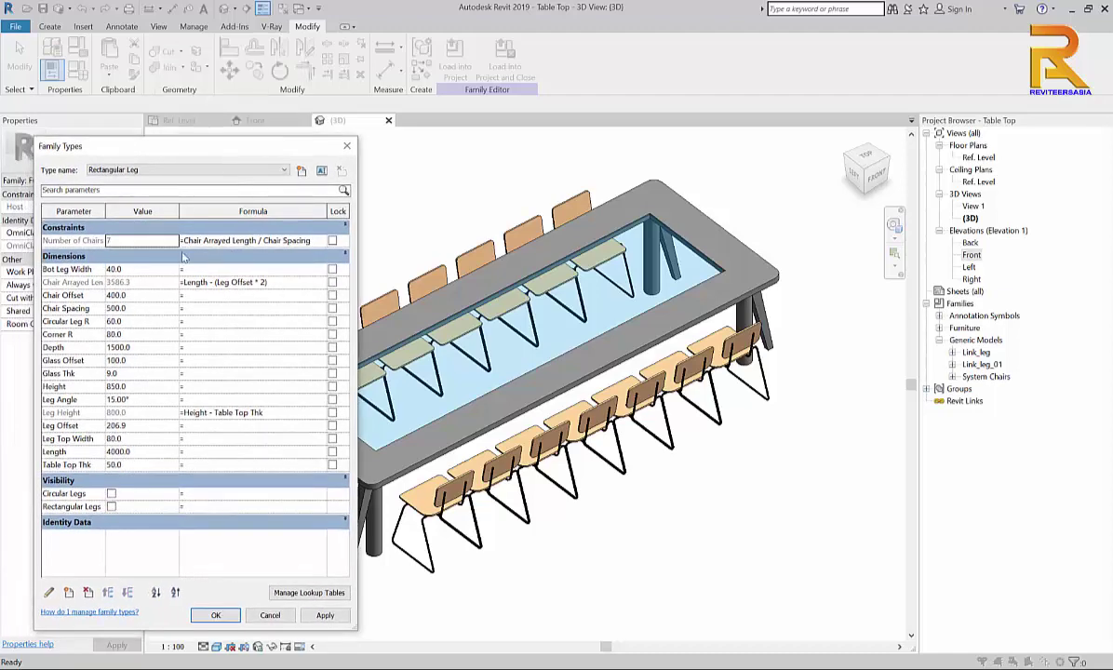
# Set Chair Spacing to 600 and apply
pyautogui.click(146, 309)
pyautogui.write('600')
pyautogui.click(326, 616)
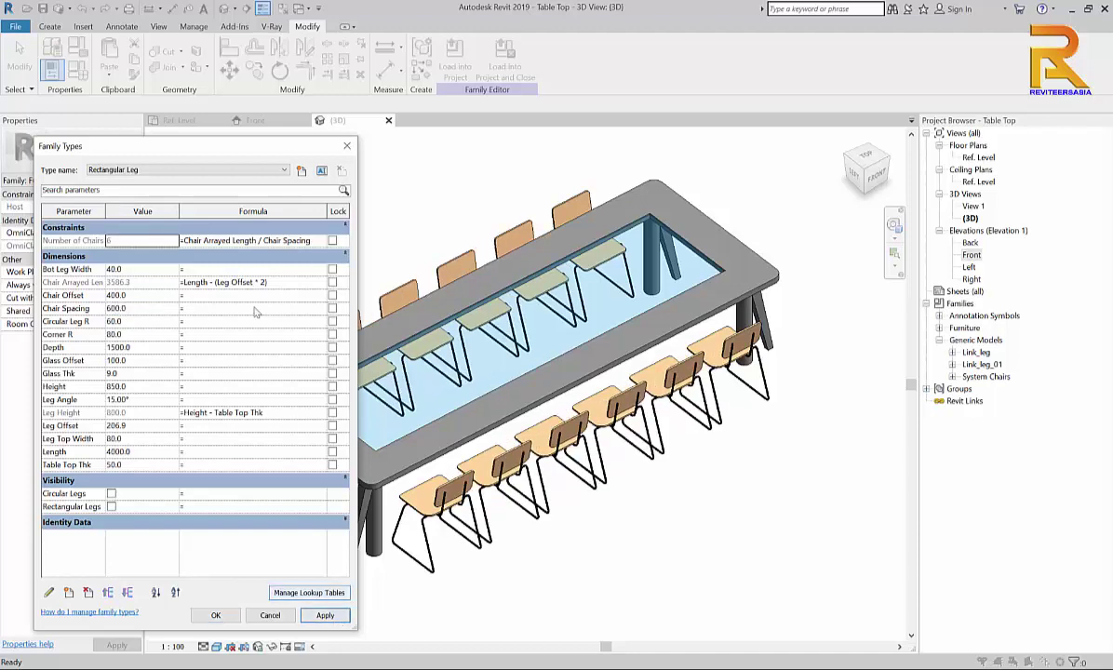
# Flex Length to 3000 then 5000, applying each, and close Family Types
pyautogui.click(144, 452)
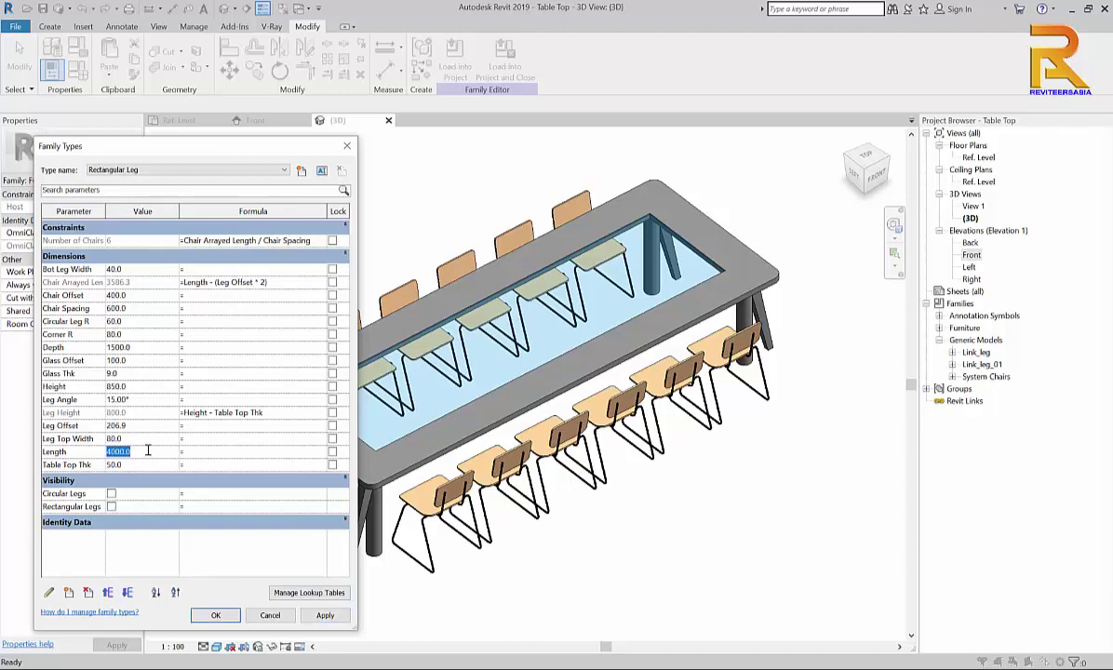
pyautogui.write('3000')
pyautogui.click(324, 615)
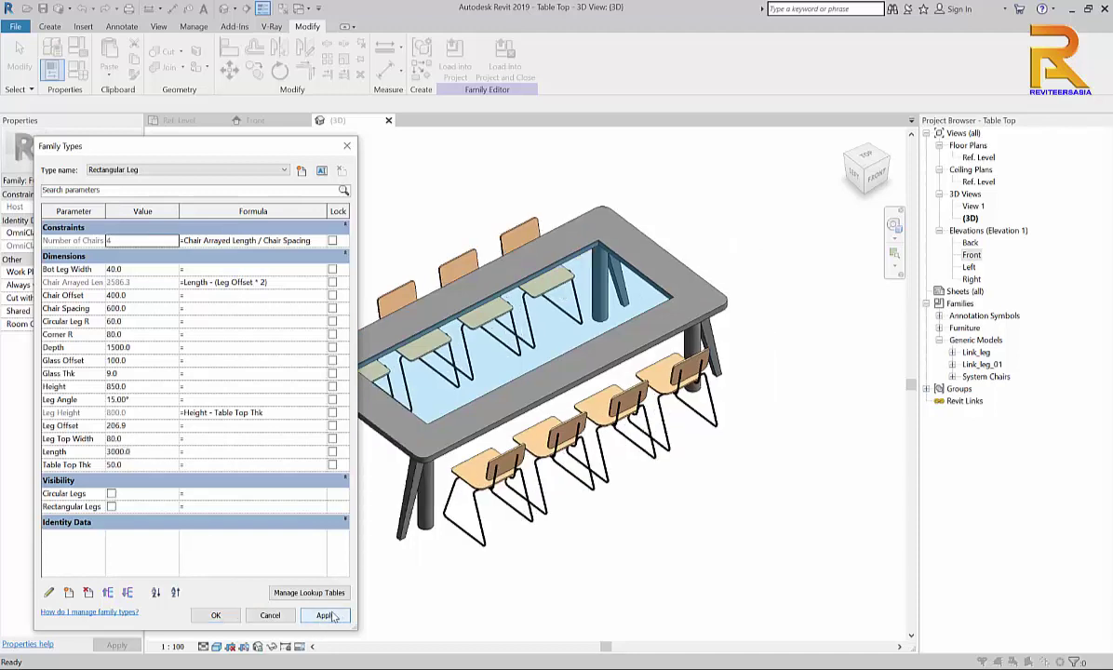
pyautogui.click(149, 452)
pyautogui.doubleClick(149, 453)
pyautogui.write('50')
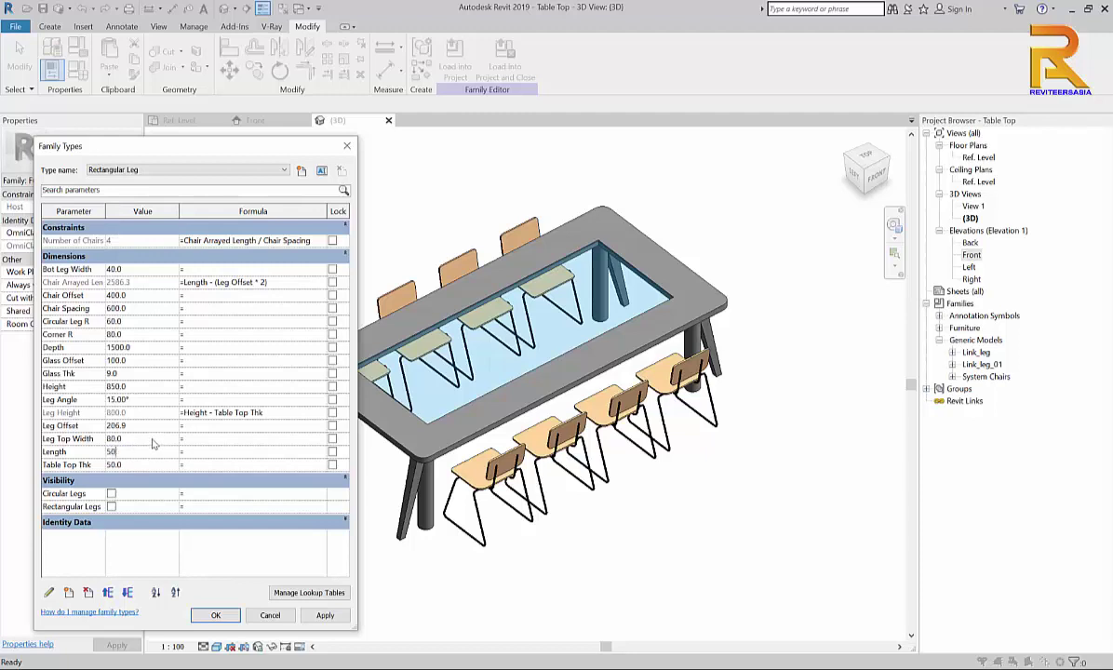
pyautogui.write('00')
pyautogui.click(325, 615)
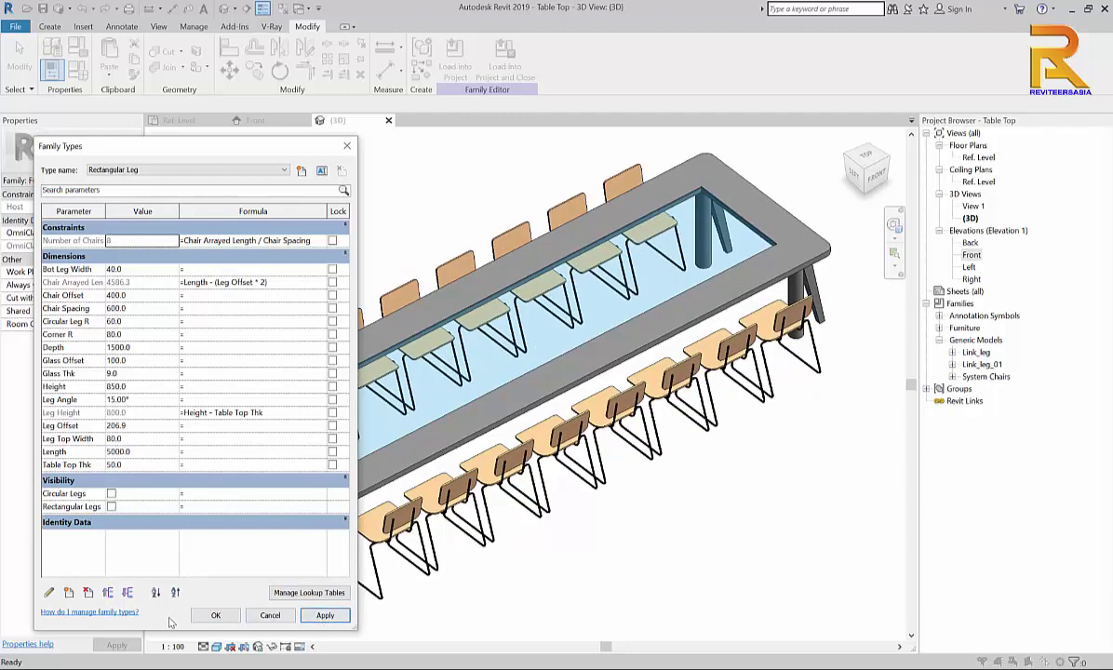
pyautogui.click(215, 615)
pyautogui.moveTo(601, 514); pyautogui.dragTo(658, 462, button='middle')
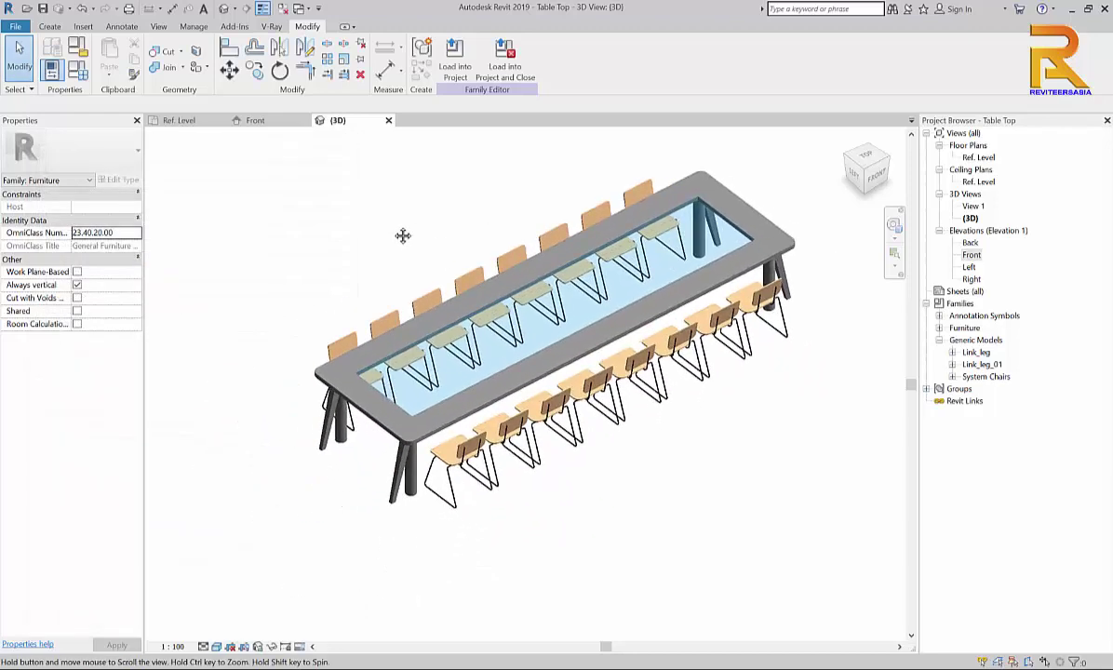
# Flex the table Depth to 2000, then back to 1200, applying each value
pyautogui.moveTo(592, 342); pyautogui.dragTo(503, 480, button='middle')
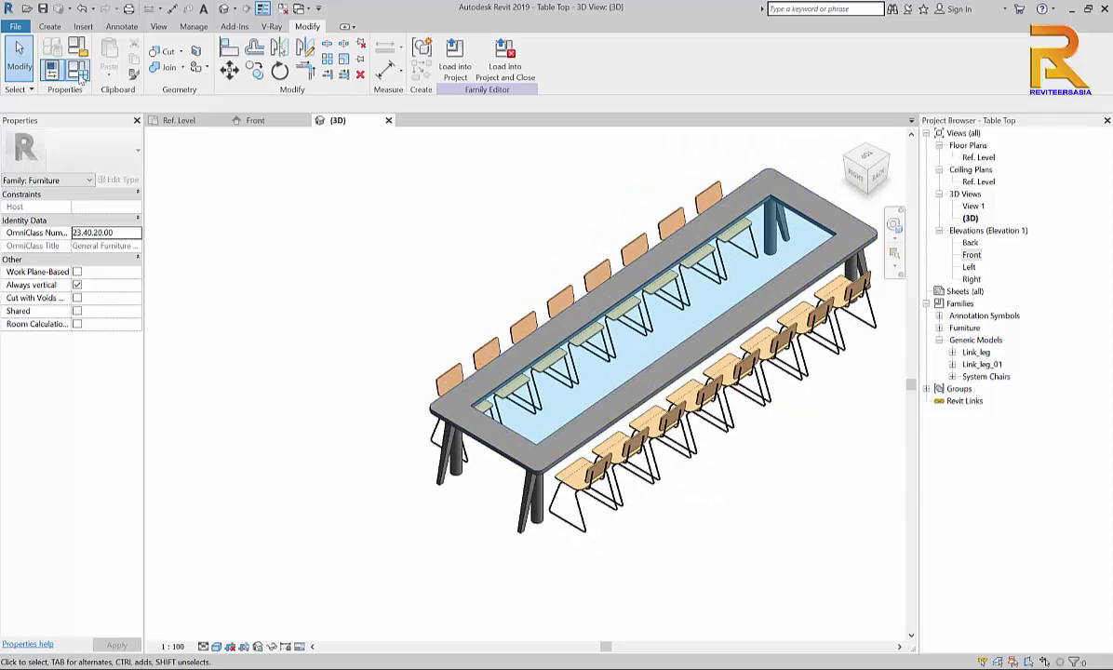
pyautogui.click(51, 70)
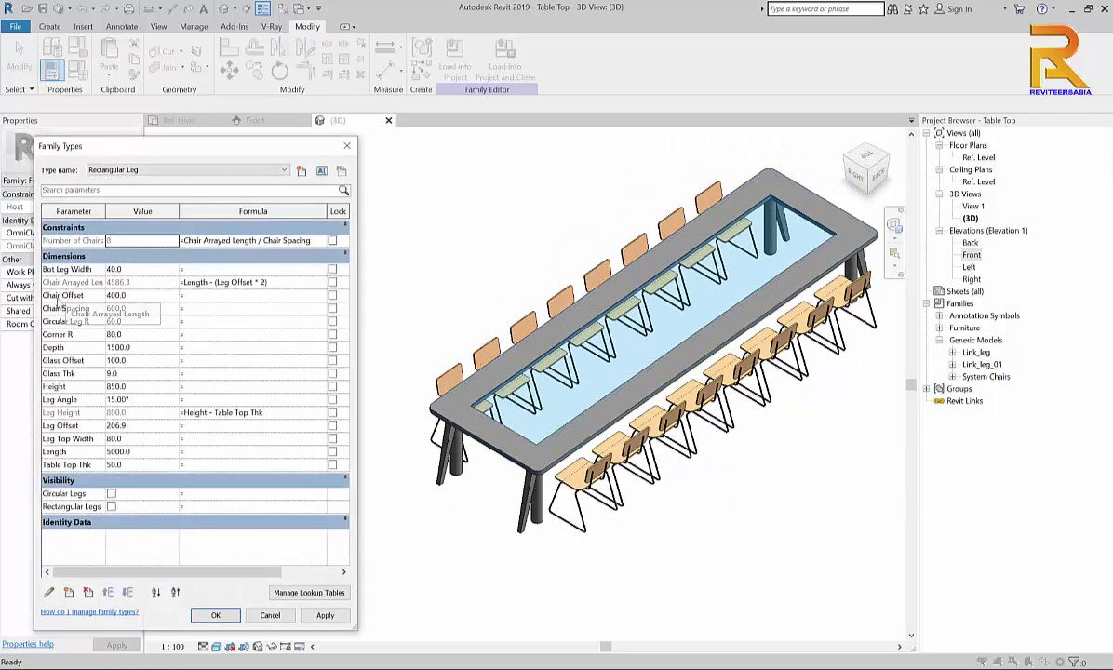
pyautogui.click(141, 347)
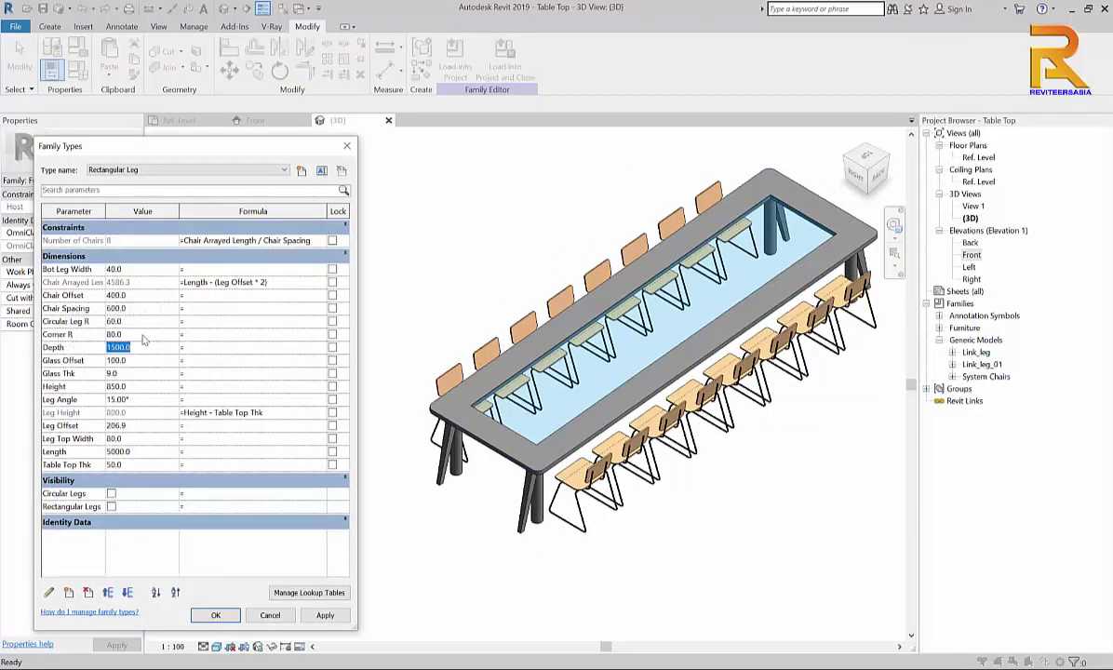
pyautogui.write('2000')
pyautogui.click(325, 615)
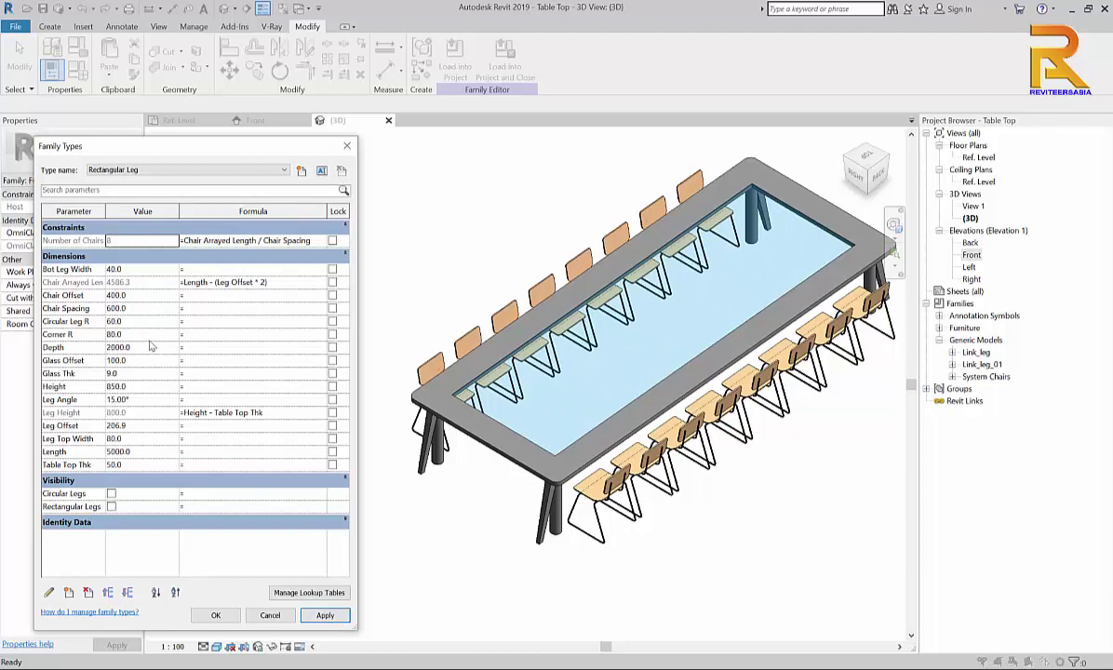
pyautogui.click(149, 348)
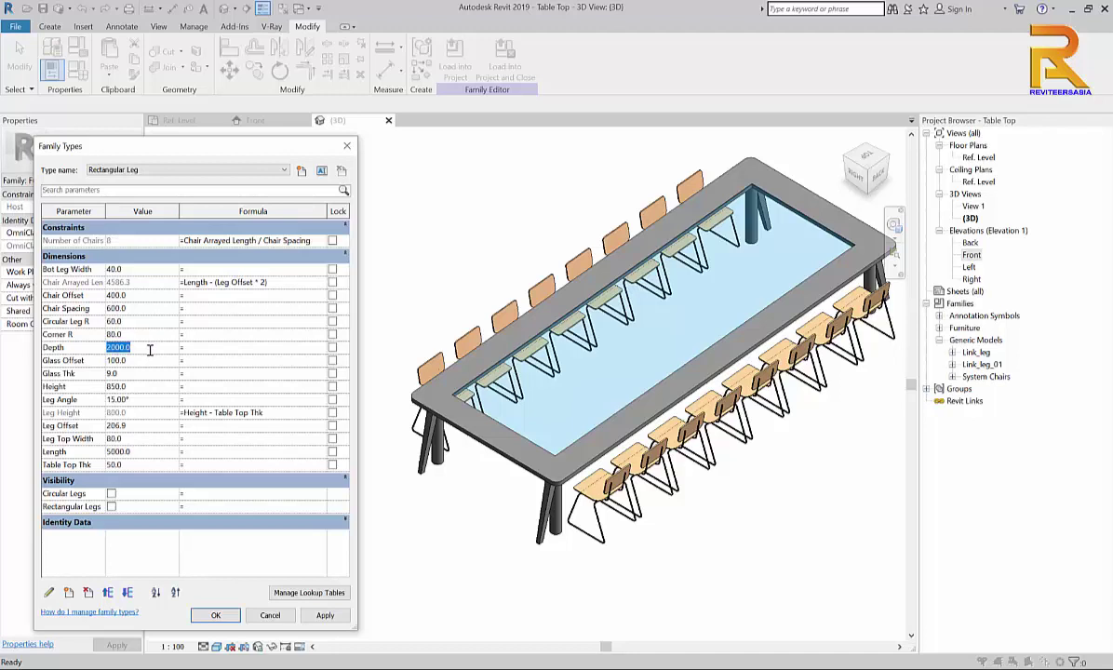
pyautogui.write('1200')
pyautogui.click(325, 615)
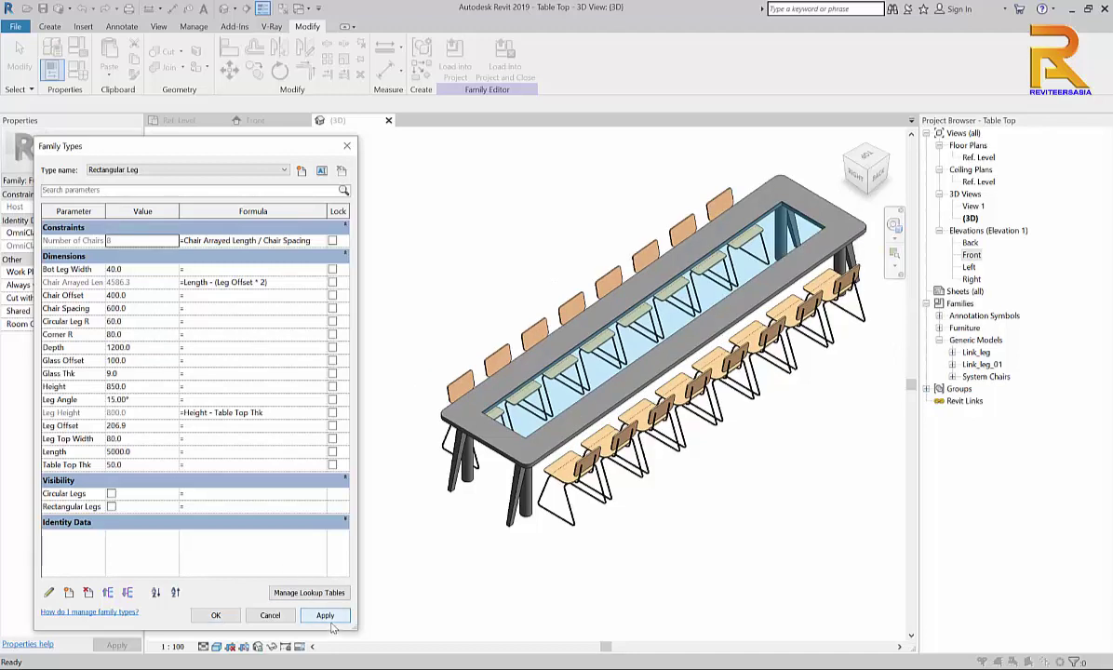
# Shorten the table Length to 2500 so each side holds three chairs
pyautogui.click(153, 452)
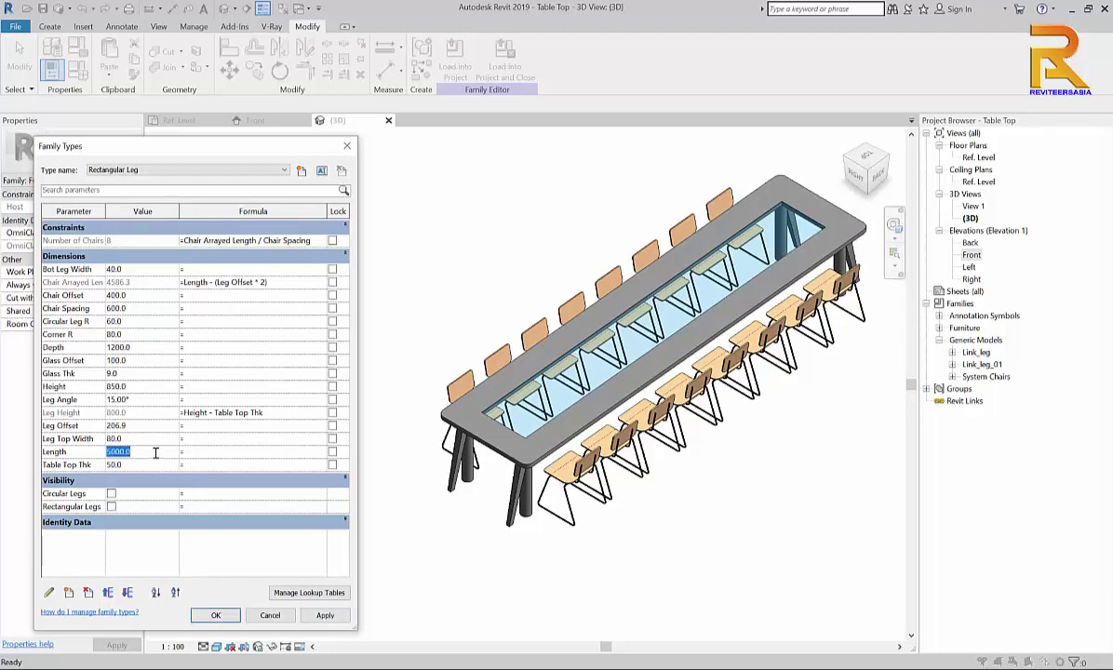
pyautogui.write('2500')
pyautogui.click(325, 615)
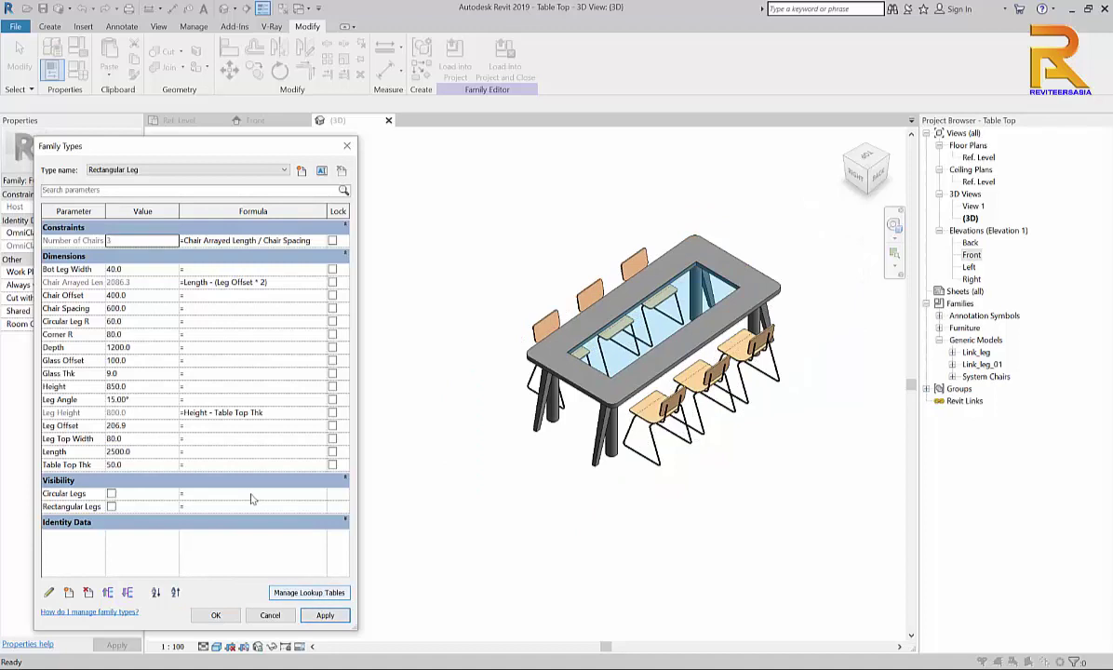
pyautogui.click(215, 616)
pyautogui.keyDown('shift'); pyautogui.moveTo(316, 495); pyautogui.dragTo(485, 549, button='middle'); pyautogui.keyUp('shift')
pyautogui.scroll(4, 477, 461)
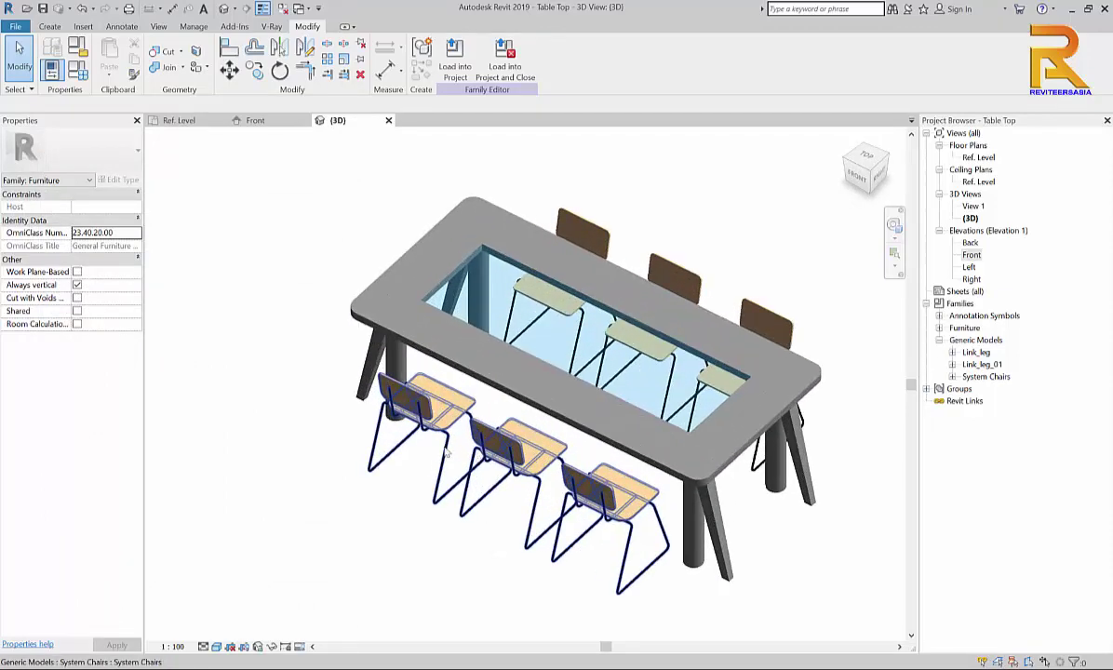
pyautogui.keyDown('shift'); pyautogui.moveTo(397, 497); pyautogui.dragTo(631, 480, button='middle'); pyautogui.keyUp('shift')
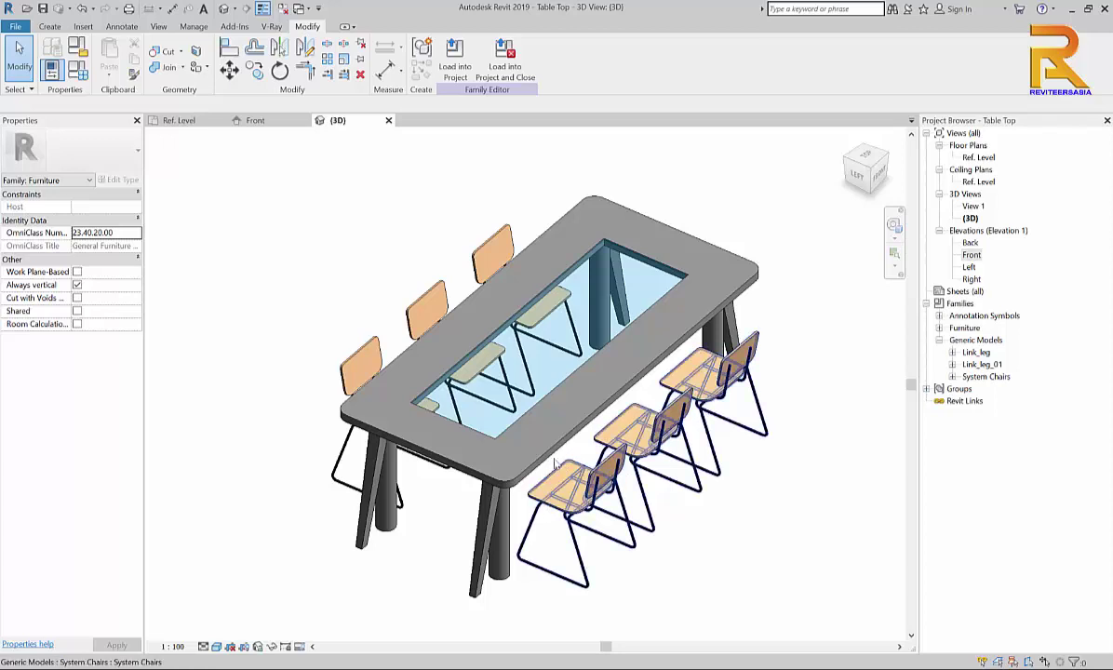
pyautogui.keyDown('shift'); pyautogui.moveTo(425, 503); pyautogui.dragTo(390, 509, button='middle'); pyautogui.keyUp('shift')
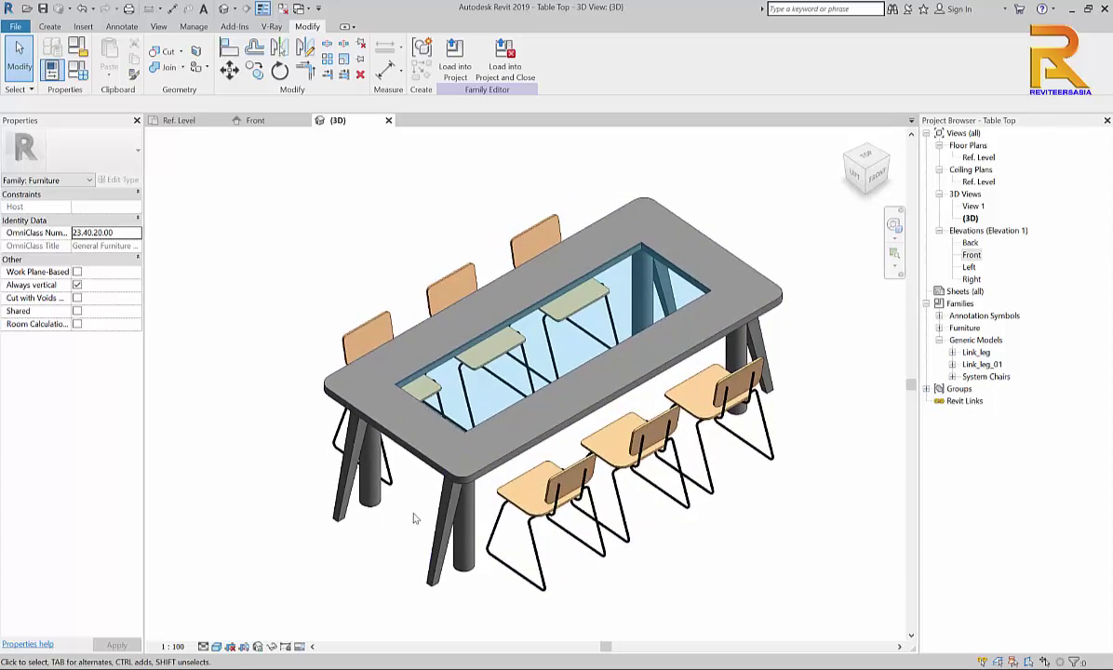